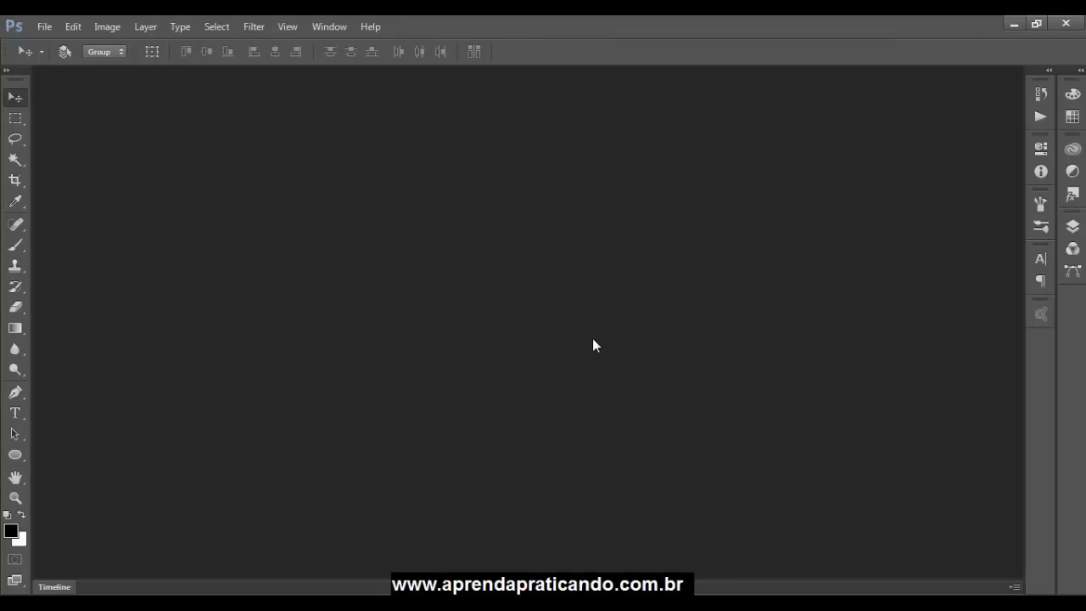
- Check the Photoshop version info, then open the model-2 photo
left_click(370, 27)
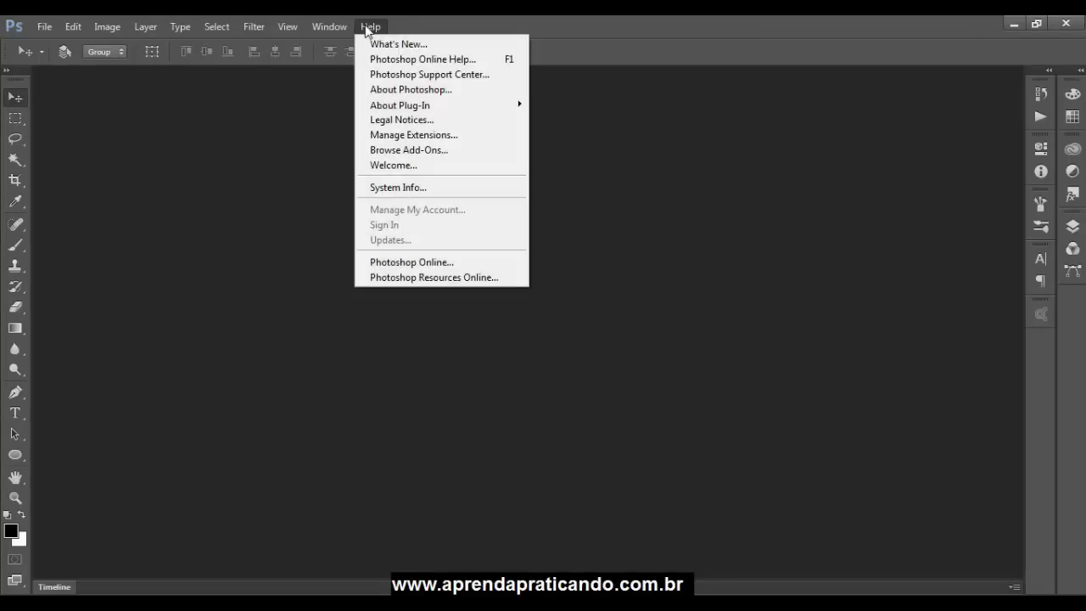
left_click(392, 92)
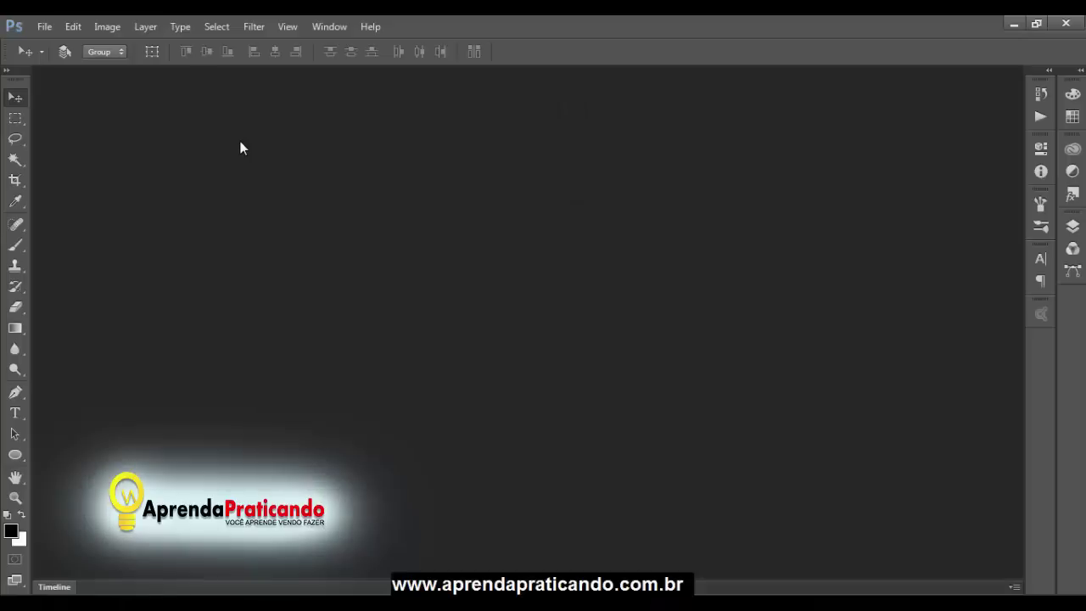
left_click(44, 28)
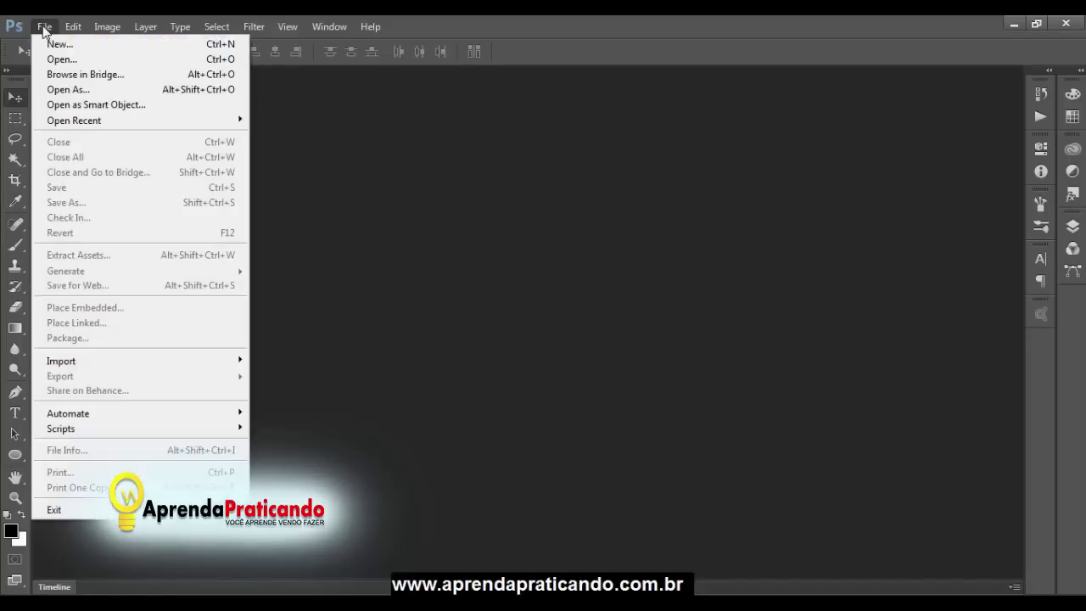
left_click(61, 59)
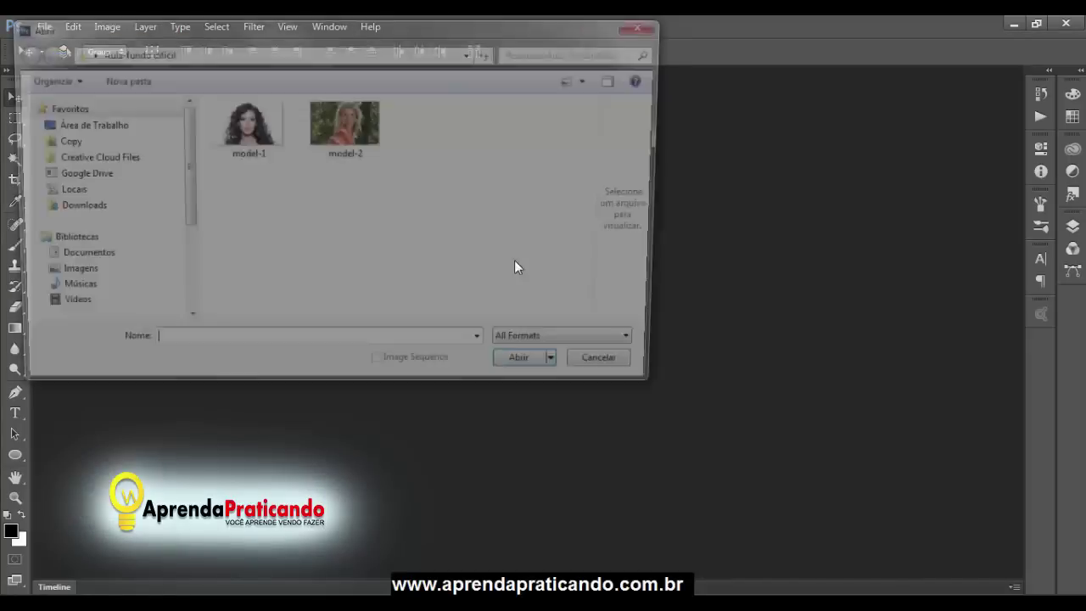
left_click(344, 123)
left_click(518, 357)
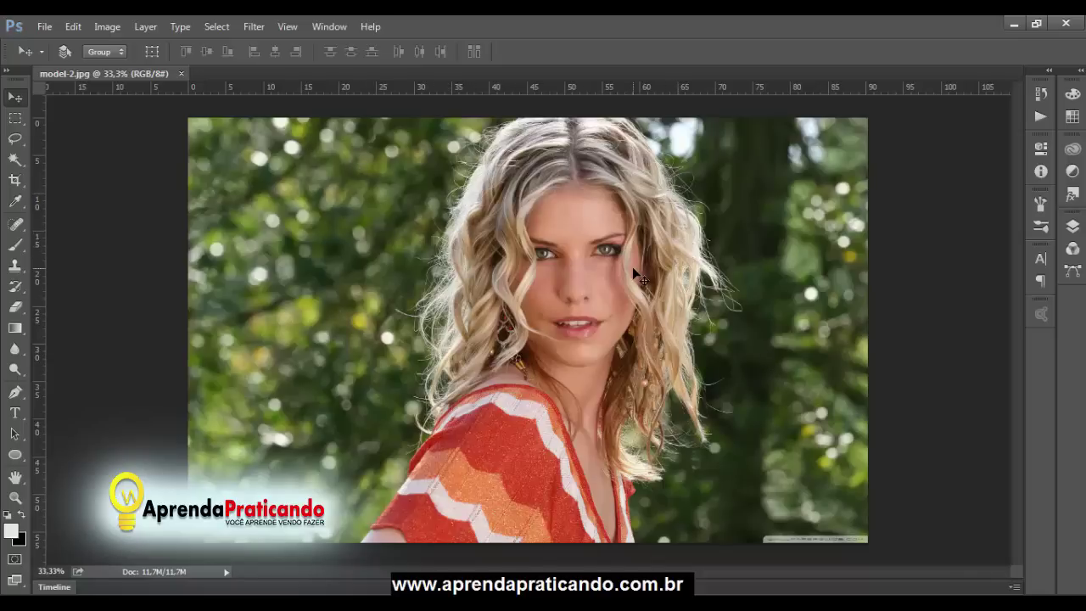
scroll(622, 306, "up", 2)
scroll(622, 306, "up", 1)
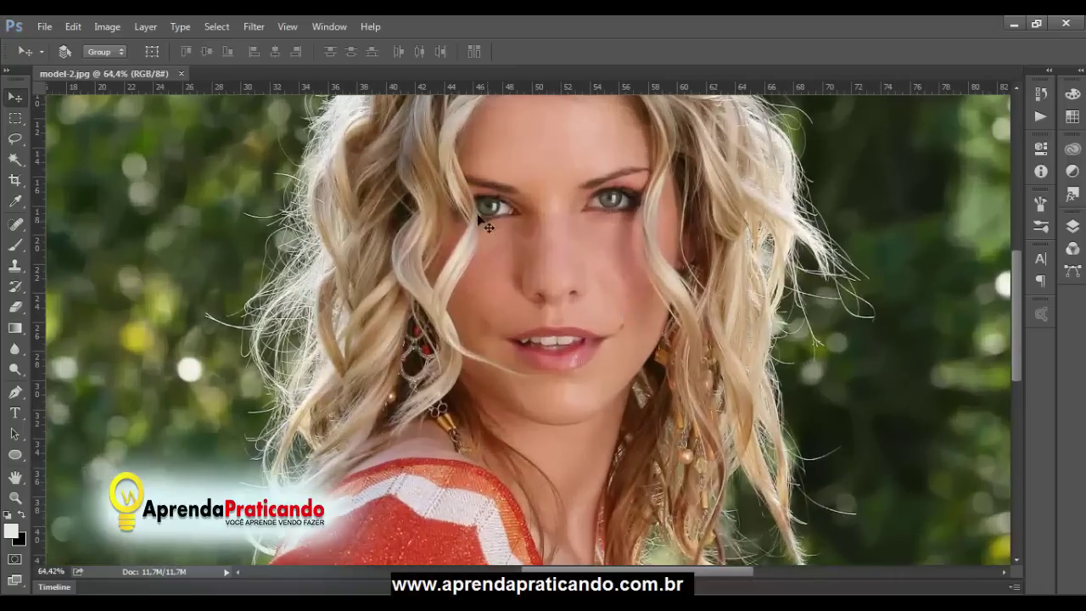
scroll(441, 174, "up", 3)
scroll(467, 187, "up", 2)
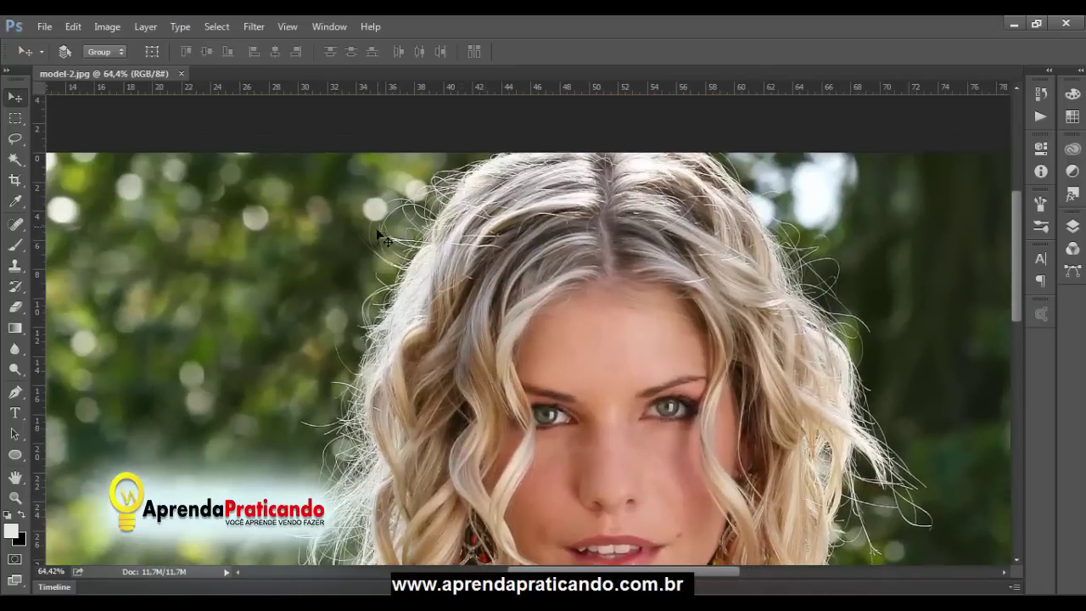
scroll(415, 299, "down", 2)
scroll(399, 302, "down", 2)
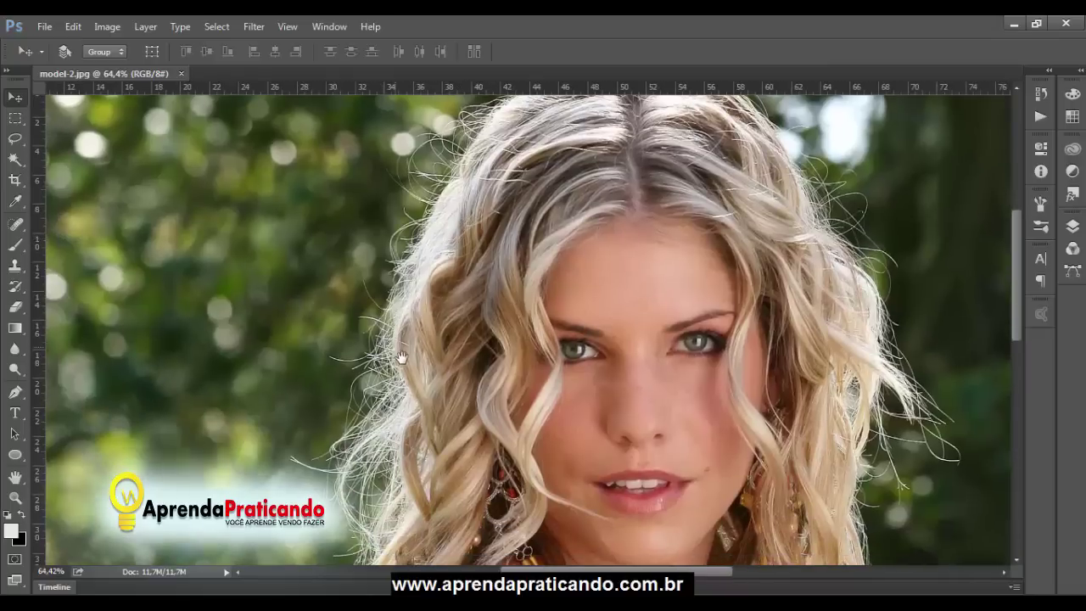
left_click_drag(401, 358, 419, 261)
scroll(560, 296, "right", 3)
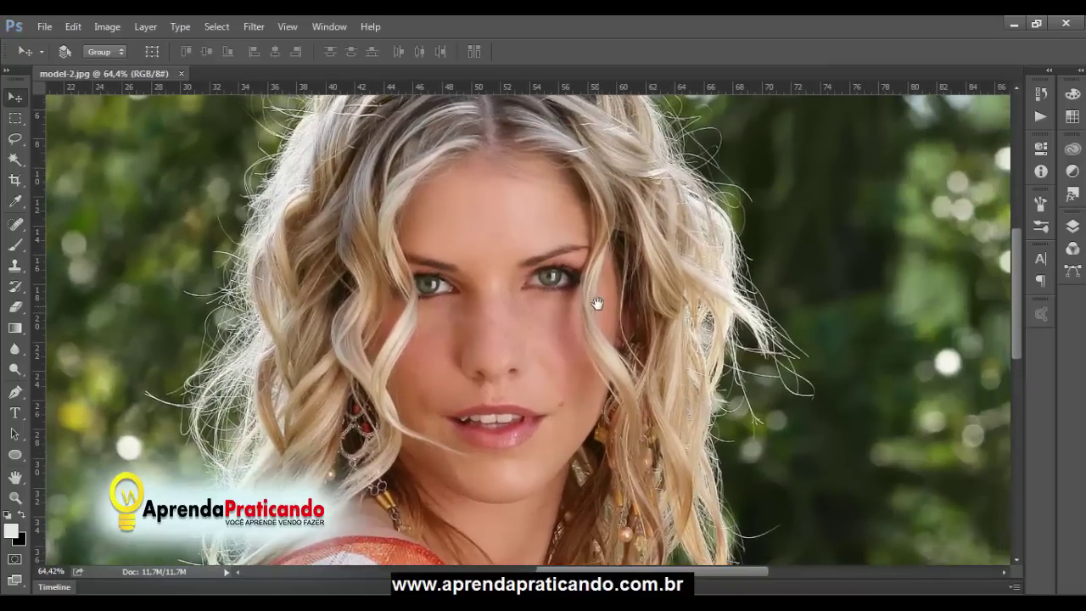
scroll(628, 292, "up", 2)
scroll(657, 293, "down", 3)
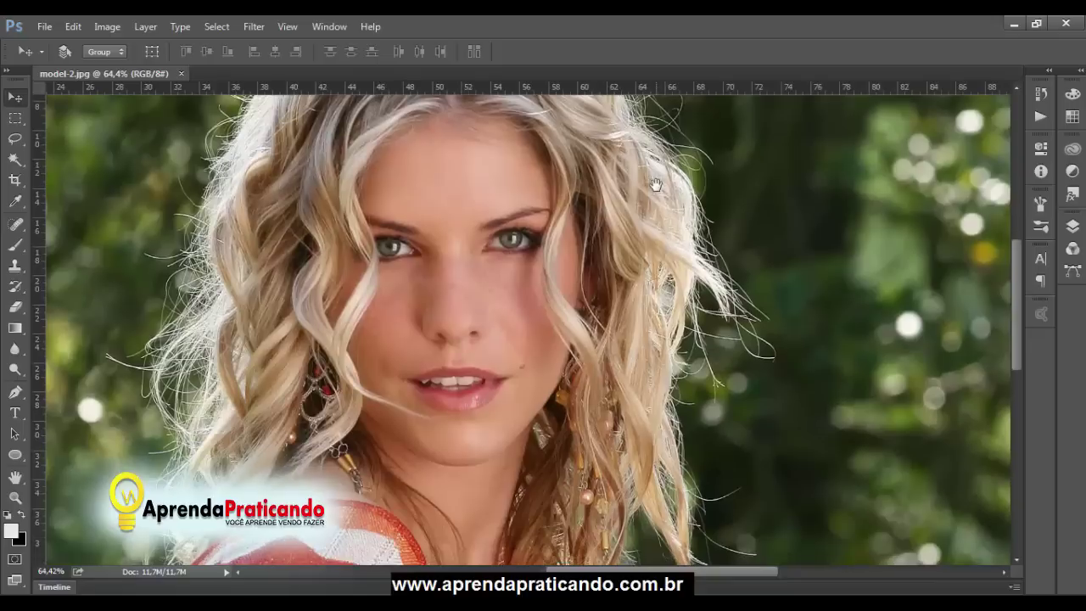
scroll(636, 255, "down", 2)
scroll(614, 301, "down", 1)
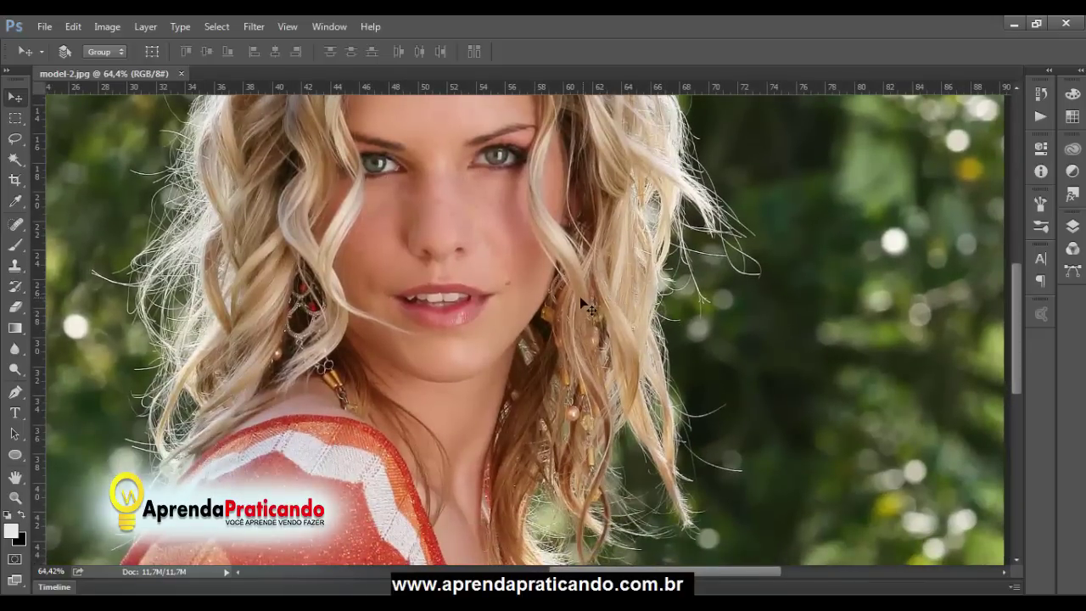
left_click_drag(524, 348, 574, 274)
left_click_drag(524, 367, 540, 308)
left_click_drag(508, 341, 549, 303)
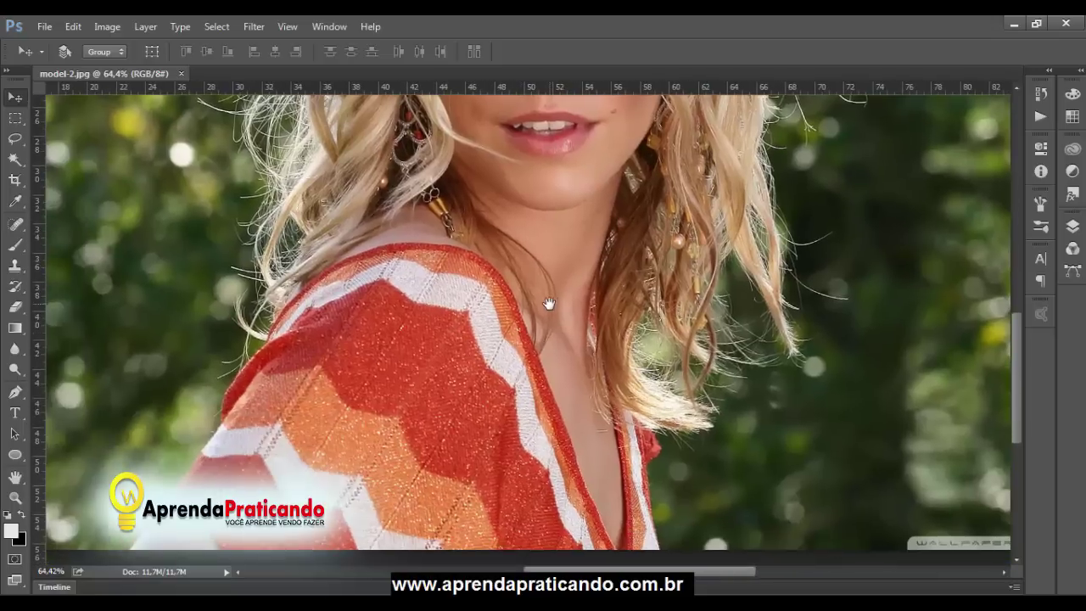
key("ctrl+minus")
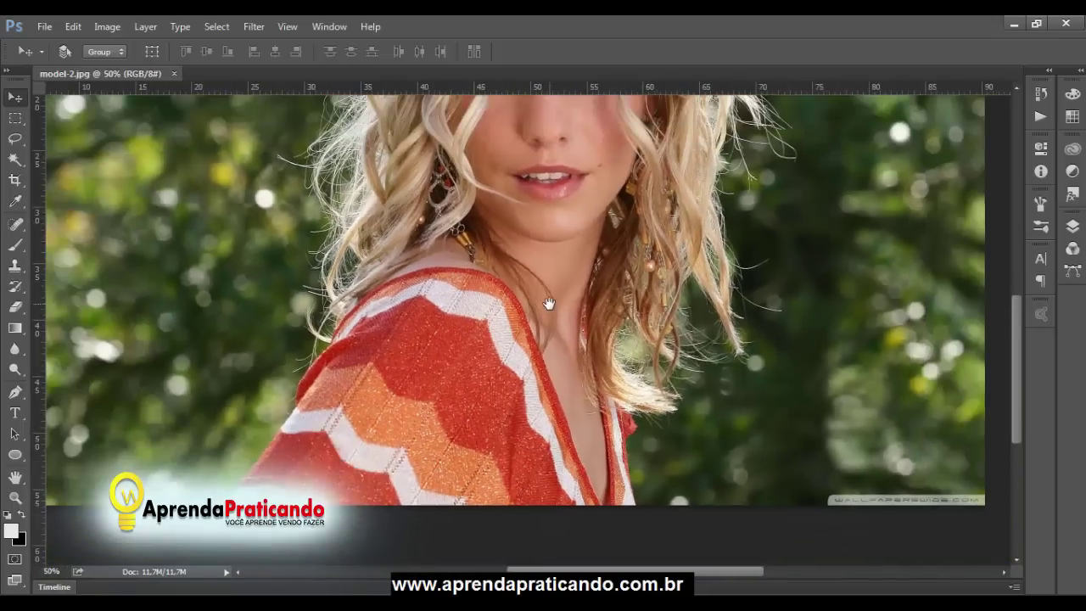
left_click_drag(557, 266, 548, 460)
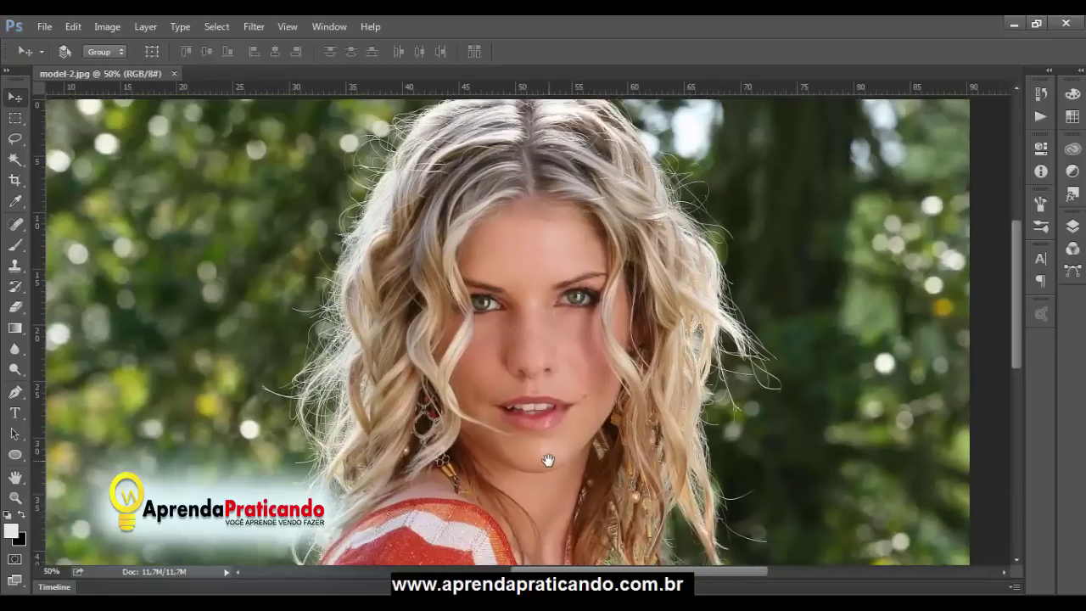
key("ctrl+minus")
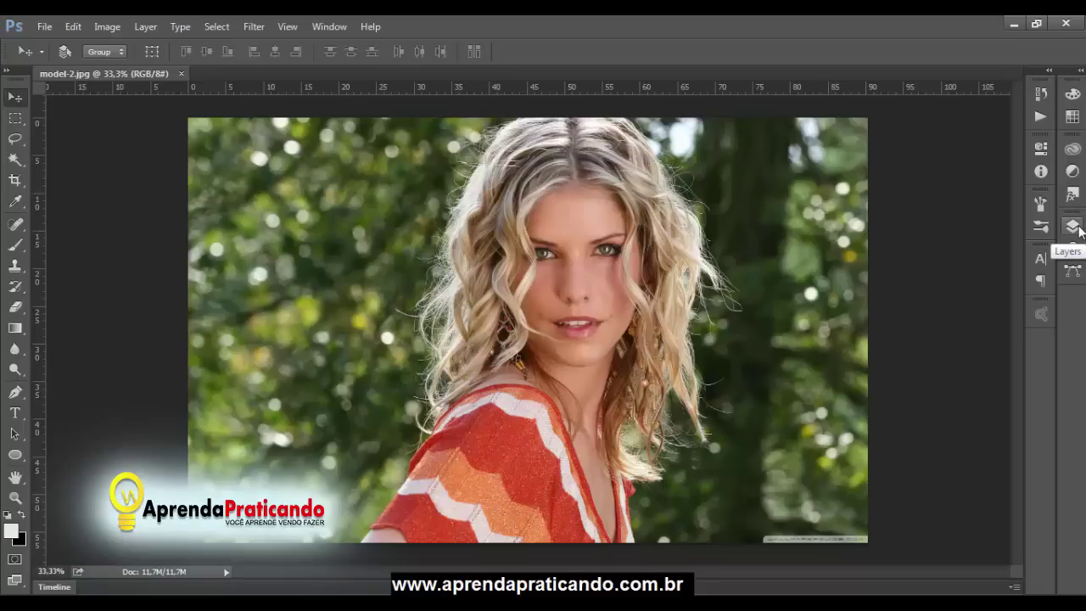
- Duplicate the Background layer as 'Background copy', then reselect the original Background layer
left_click(1074, 228)
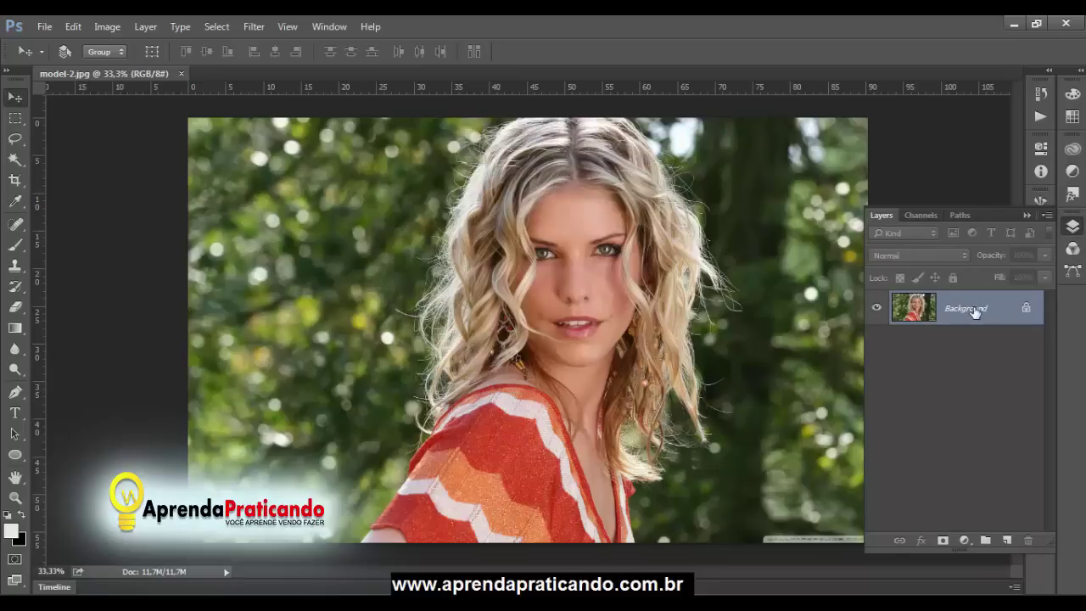
right_click(974, 312)
left_click(966, 347)
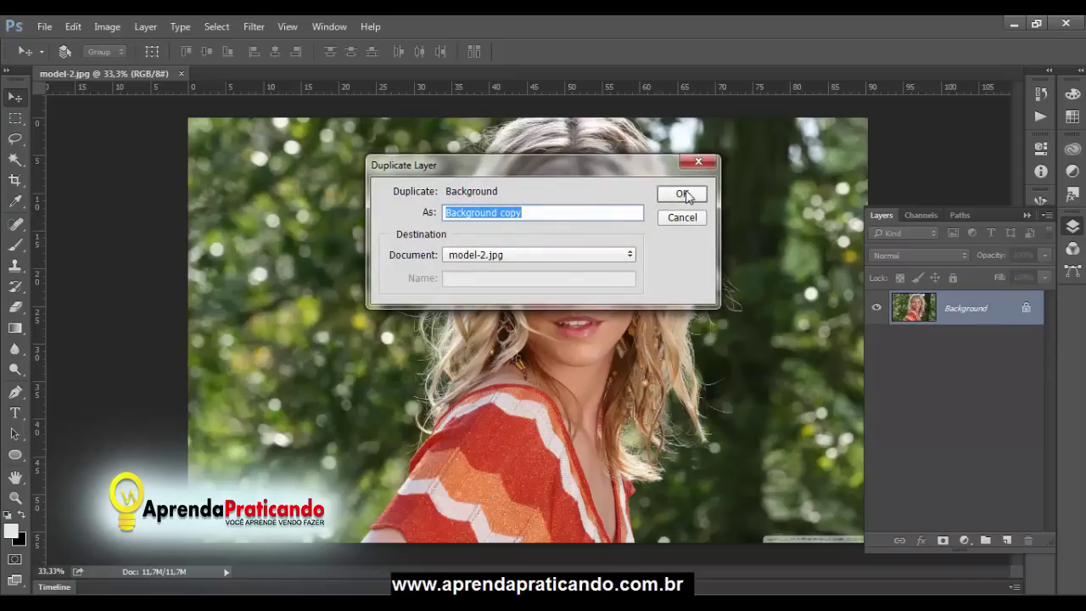
left_click(687, 196)
left_click(961, 344)
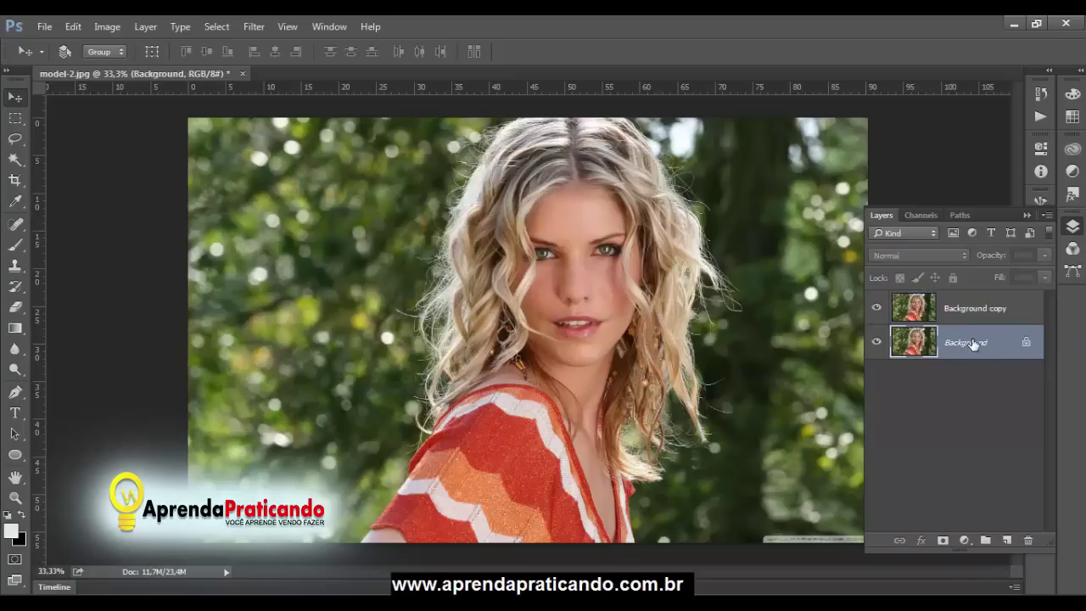
left_click(967, 541)
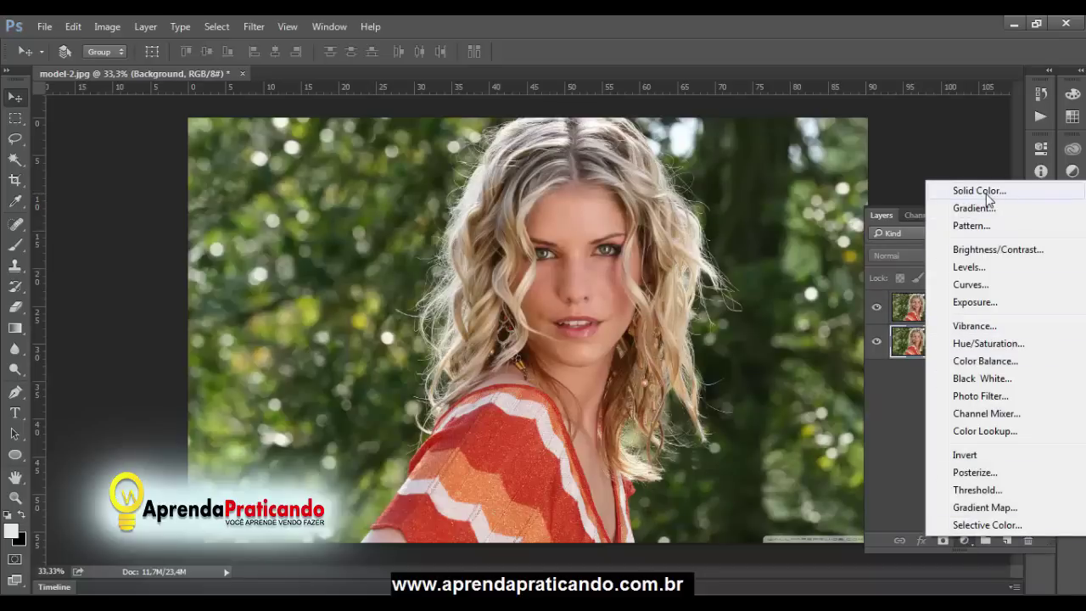
- Add a dark green (178106) Solid Color fill layer directly above Background
left_click(987, 193)
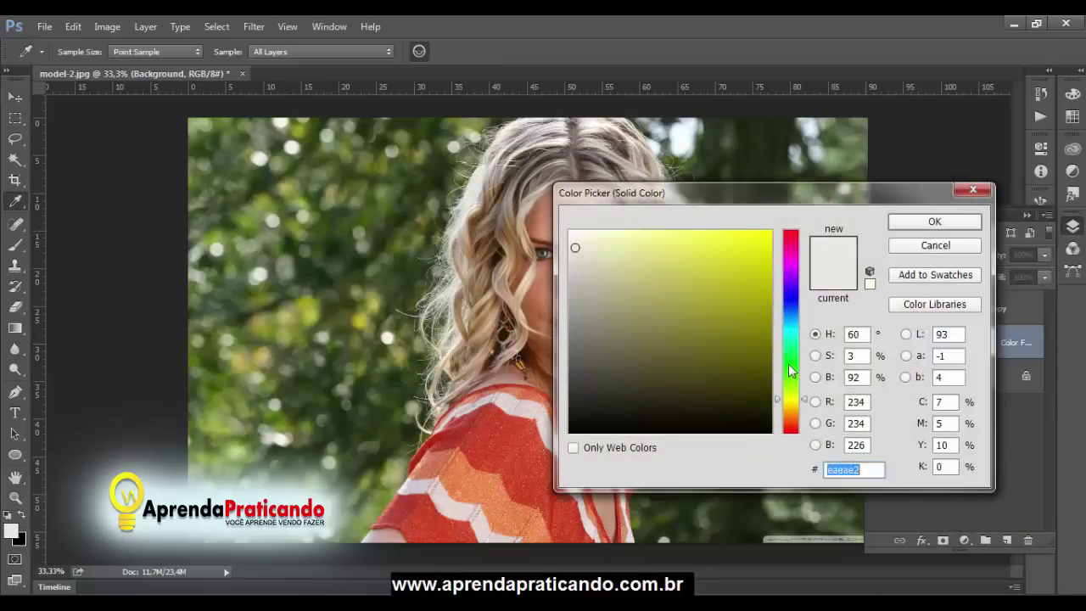
left_click(790, 371)
left_click(766, 325)
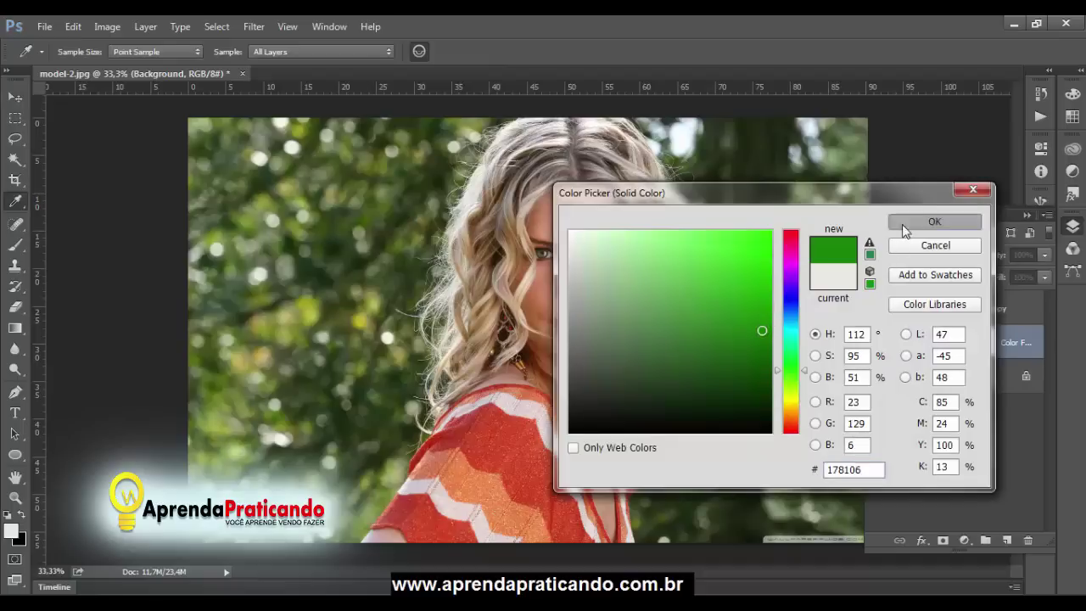
left_click(934, 221)
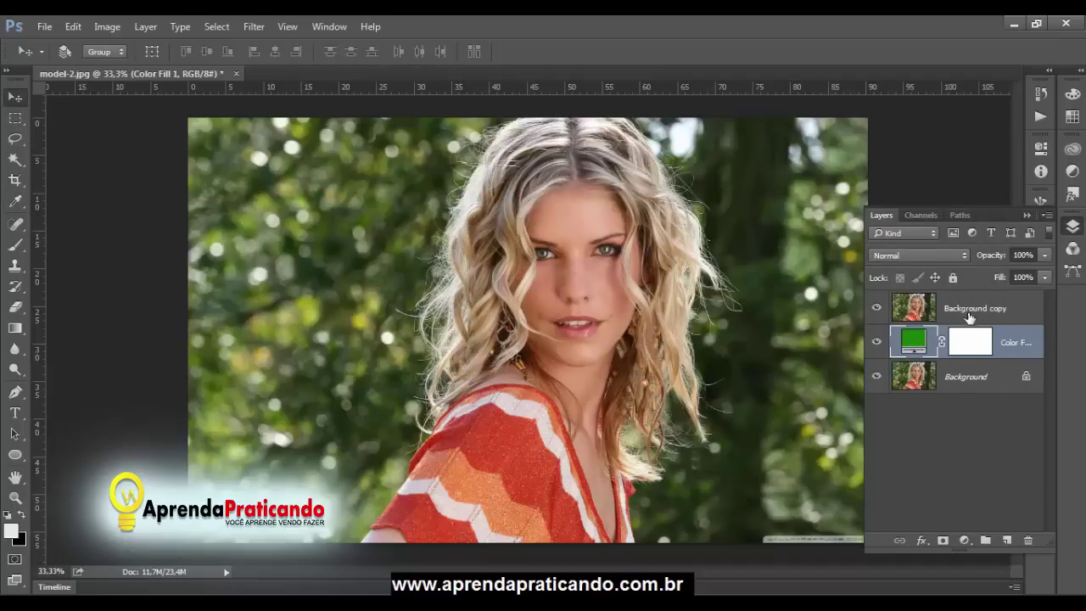
- Rename the Background copy layer to 'hair remove' and show the Channels panel
left_click(961, 314)
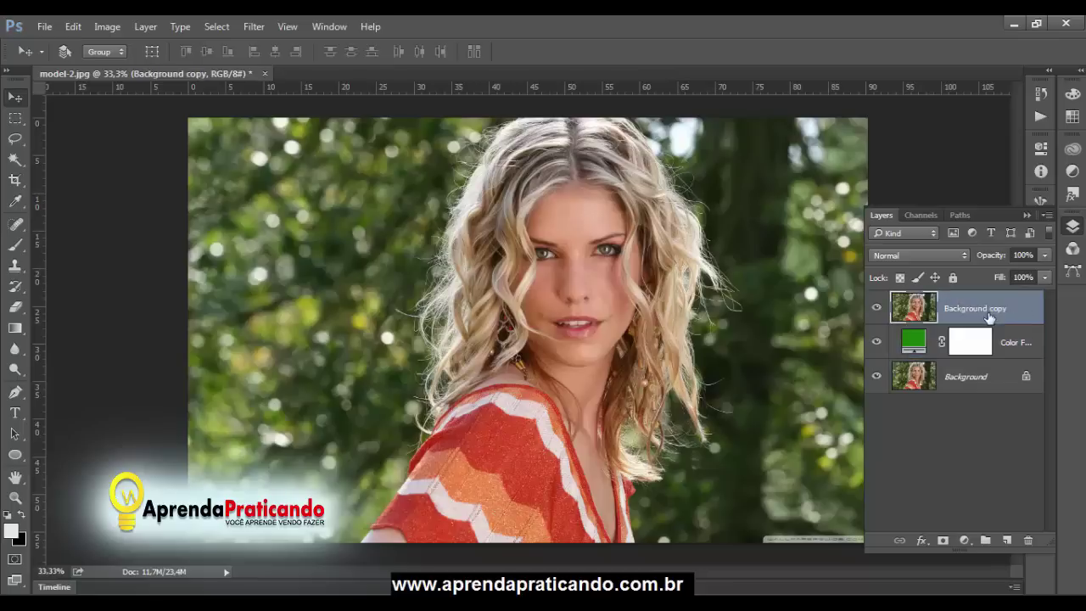
double_click(969, 310)
type("h")
type("air")
type(" remove")
key("Return")
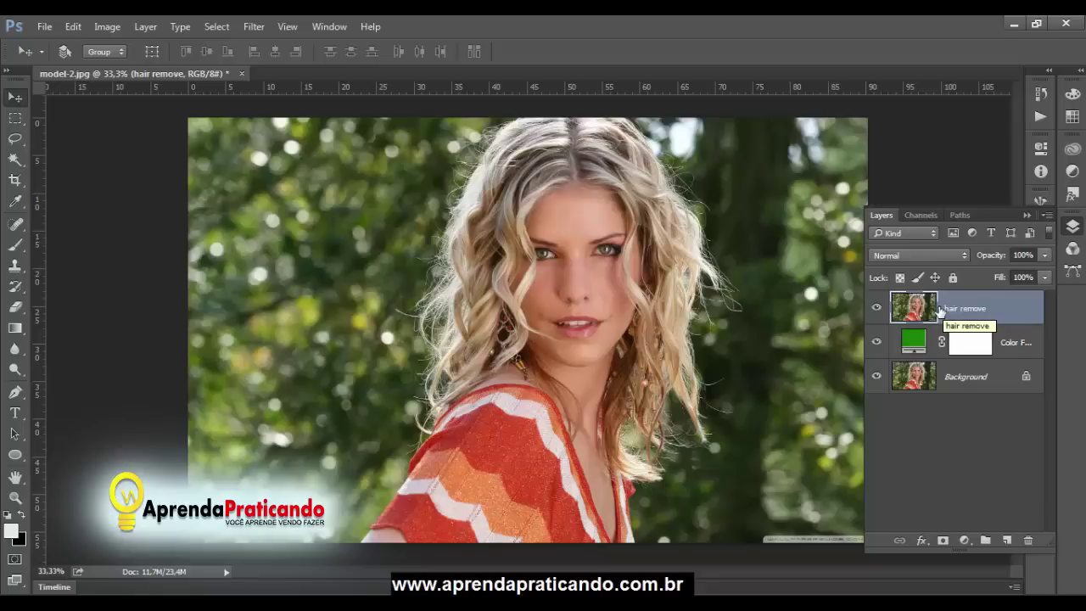
left_click(920, 215)
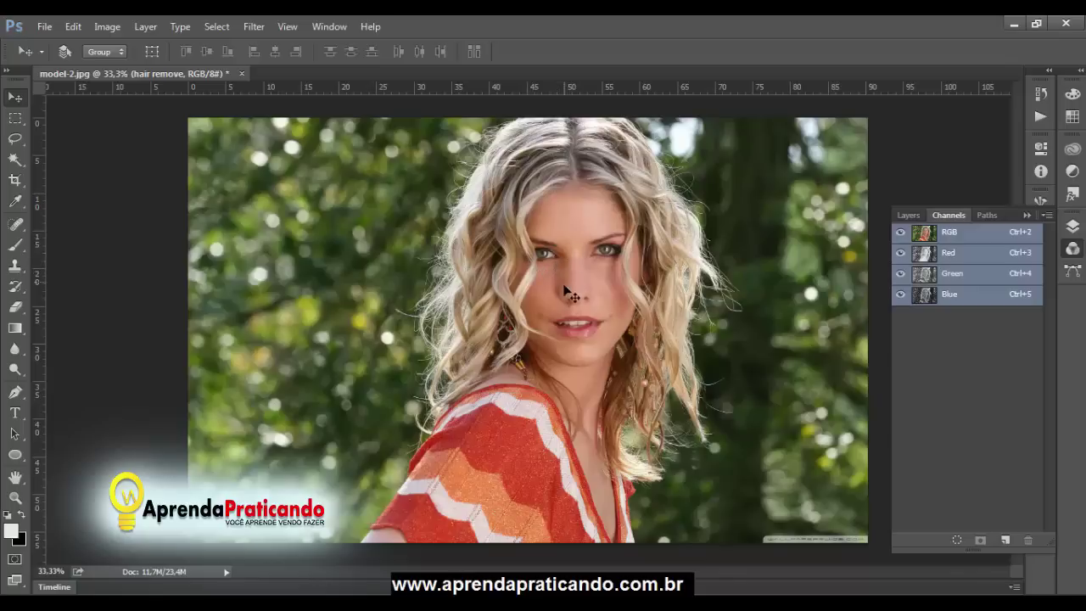
- Compare the Red, Green and Blue channels individually, settling on the Red channel
left_click(950, 254)
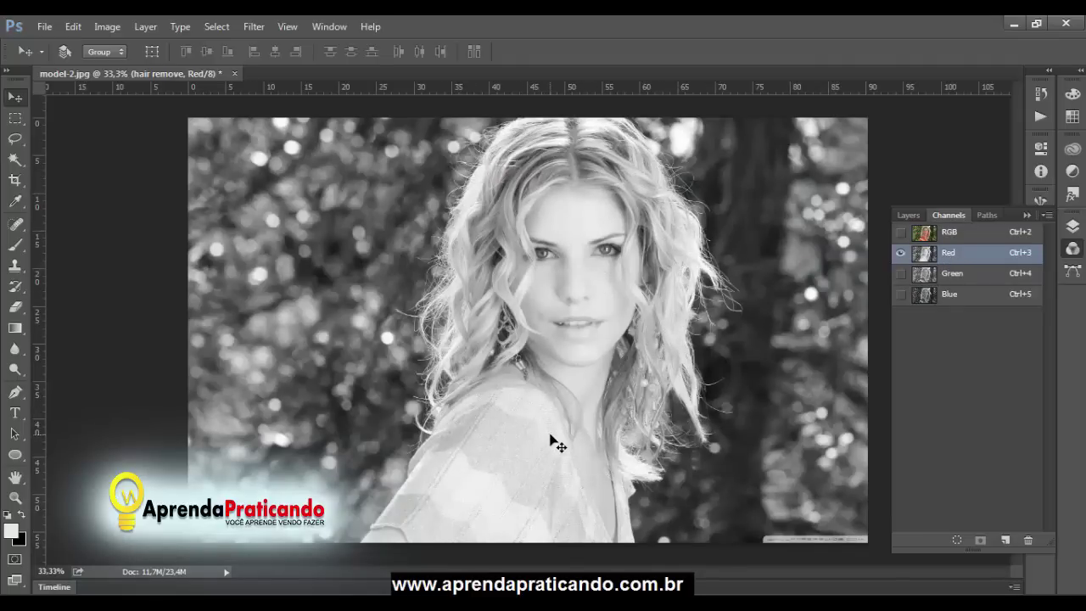
left_click(952, 273)
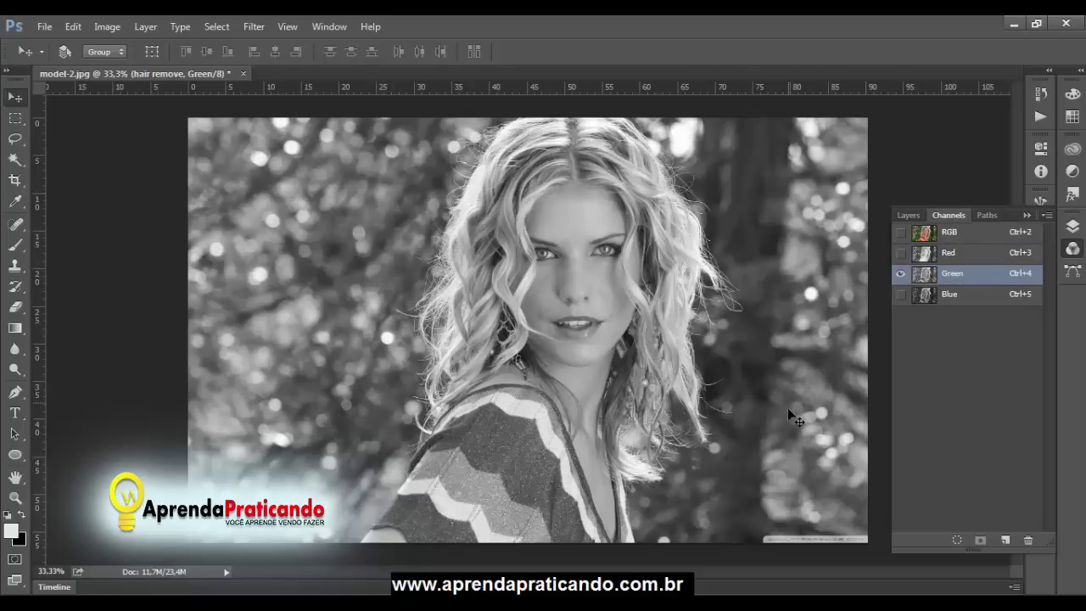
left_click(962, 297)
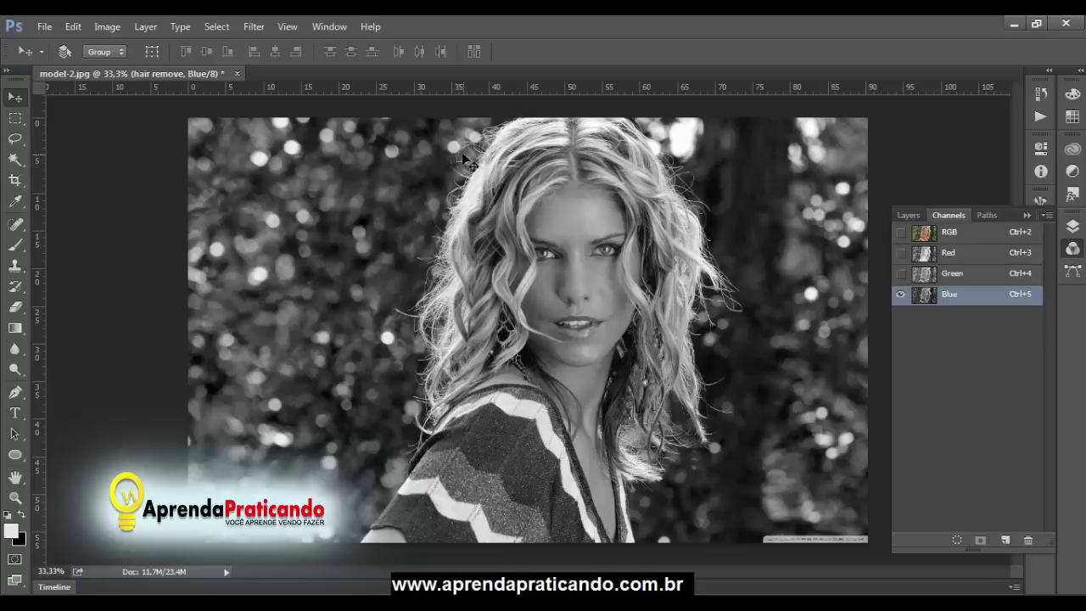
left_click(953, 254)
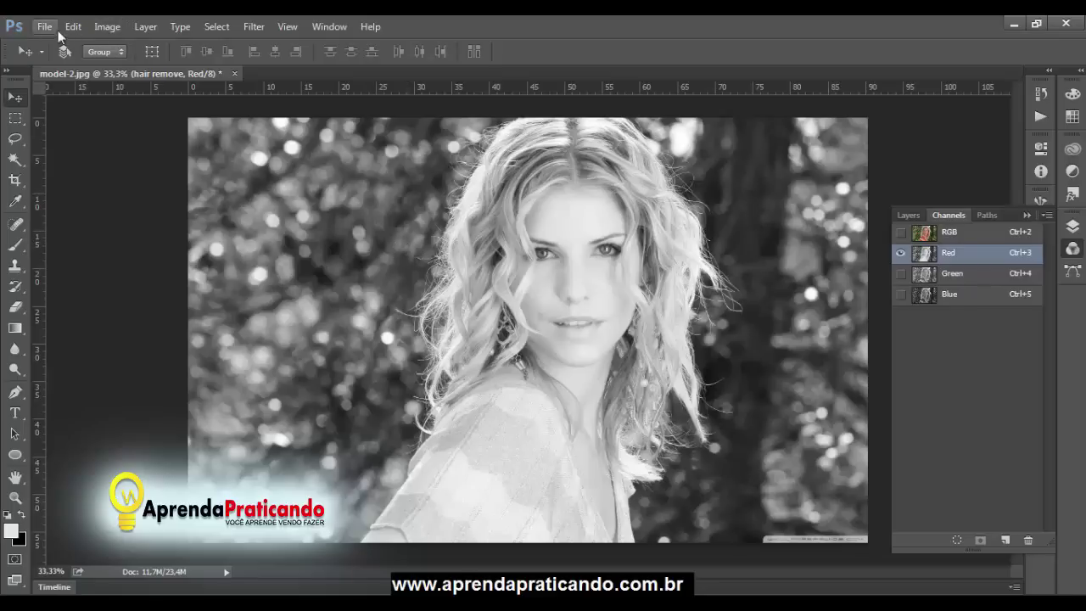
- Run Image > Calculations with Merged as Source 1, multiplying Red into a new Alpha 1 channel
left_click(108, 26)
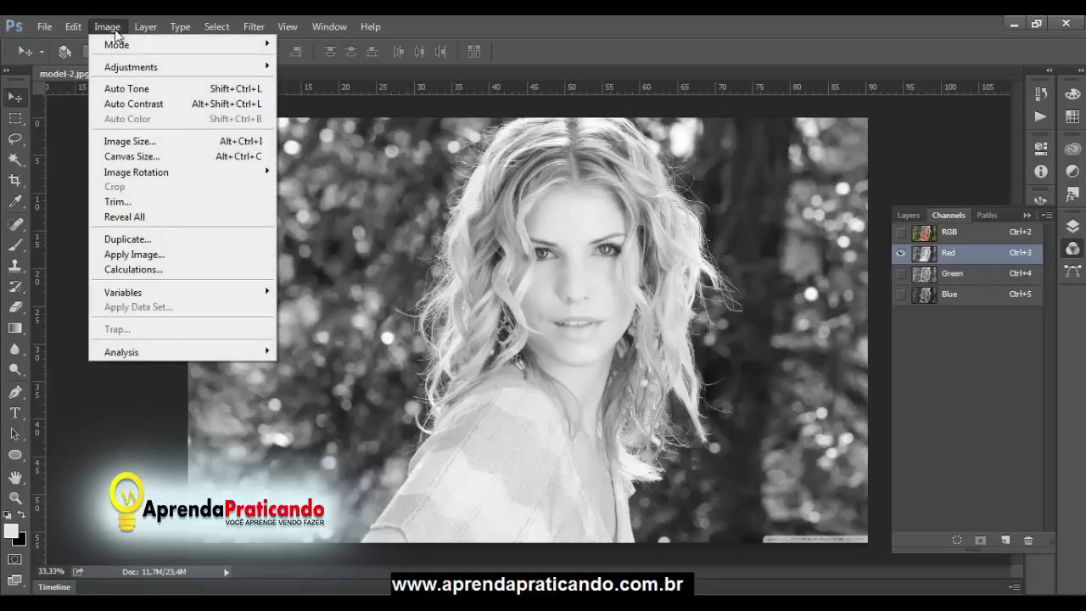
left_click(124, 270)
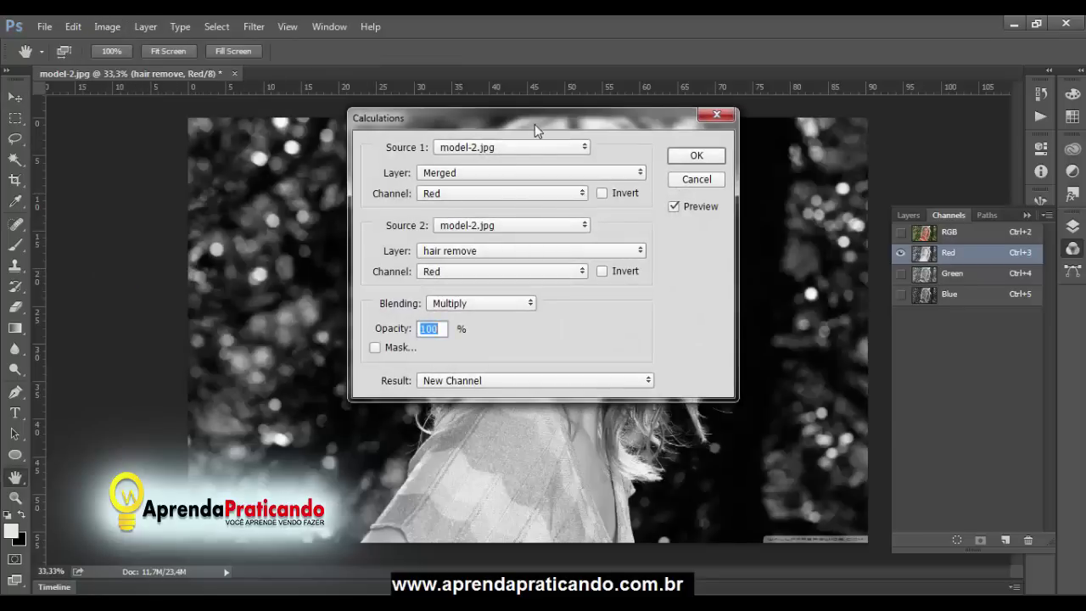
mouse_move(534, 119)
left_mouse_down()
mouse_move(346, 124)
mouse_move(227, 111)
left_mouse_up()
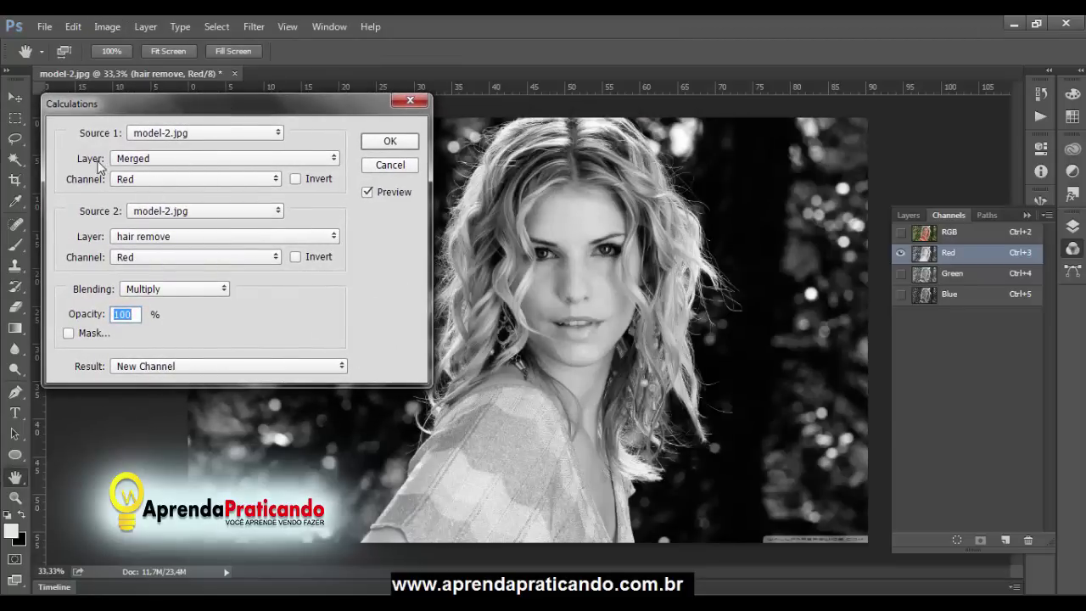
left_click(332, 161)
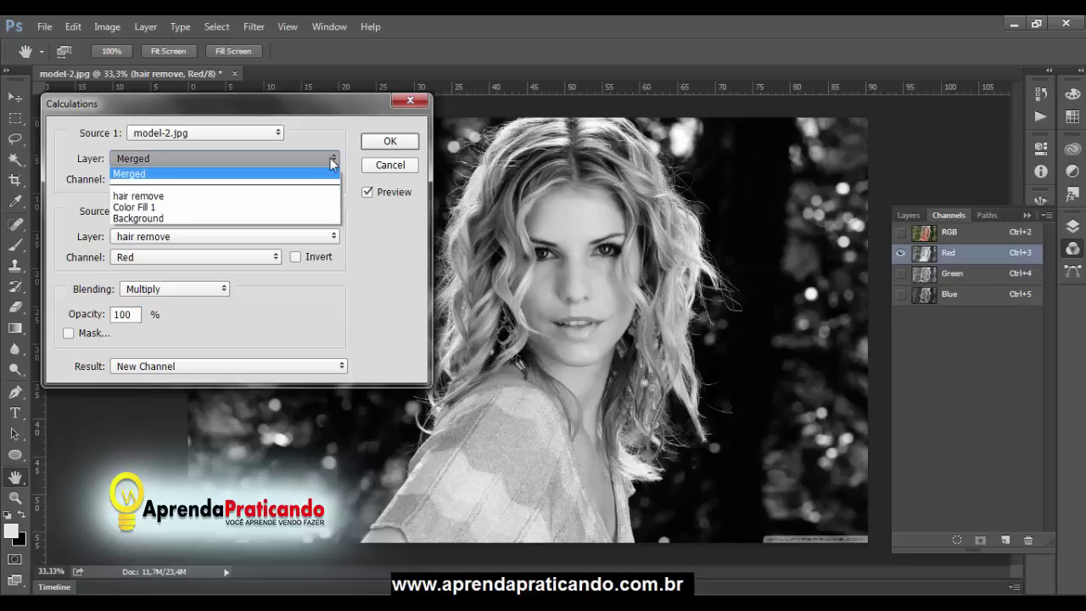
left_click(351, 151)
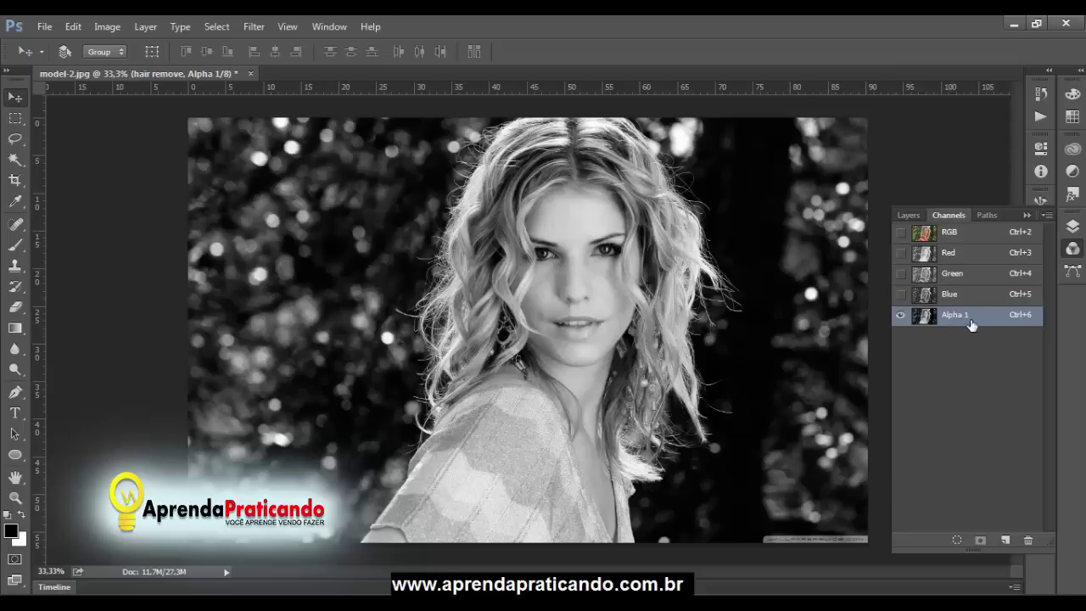
- Open Levels on the Alpha 1 channel and move the dialog off the photo
left_click(103, 28)
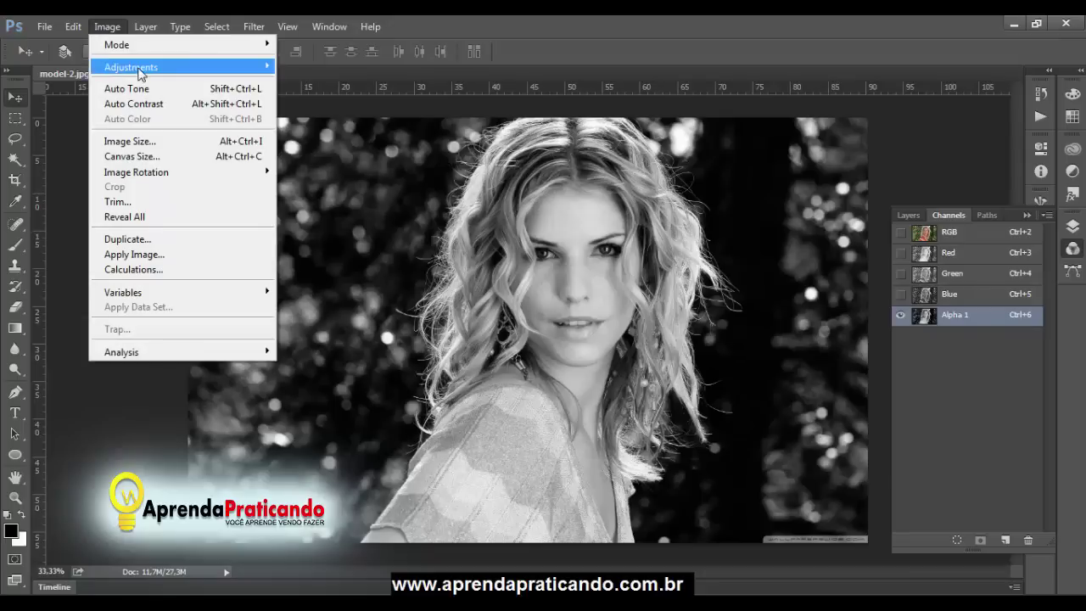
mouse_move(131, 67)
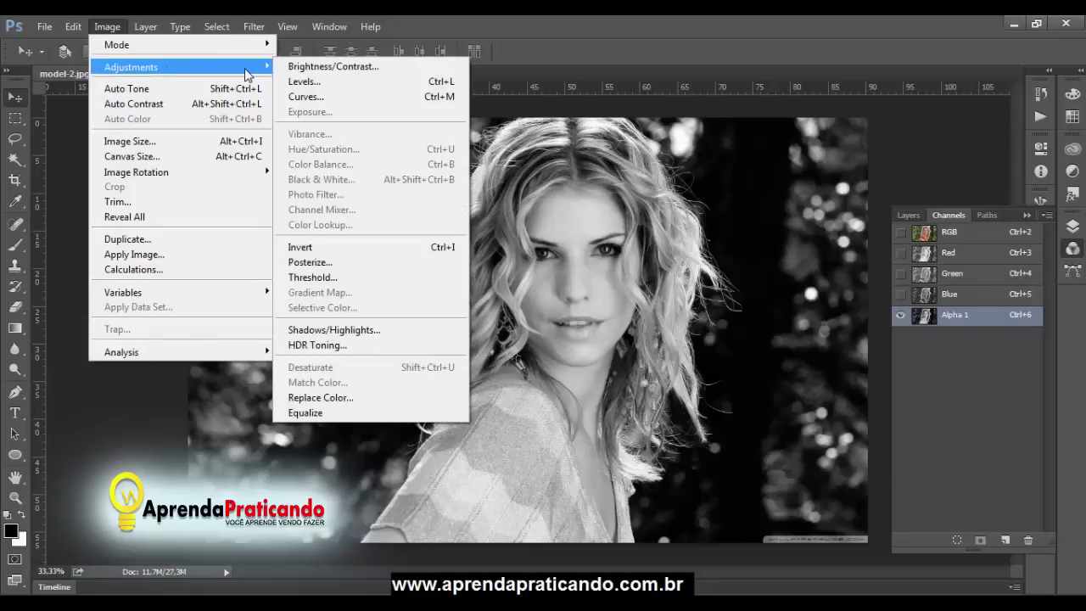
left_click(311, 86)
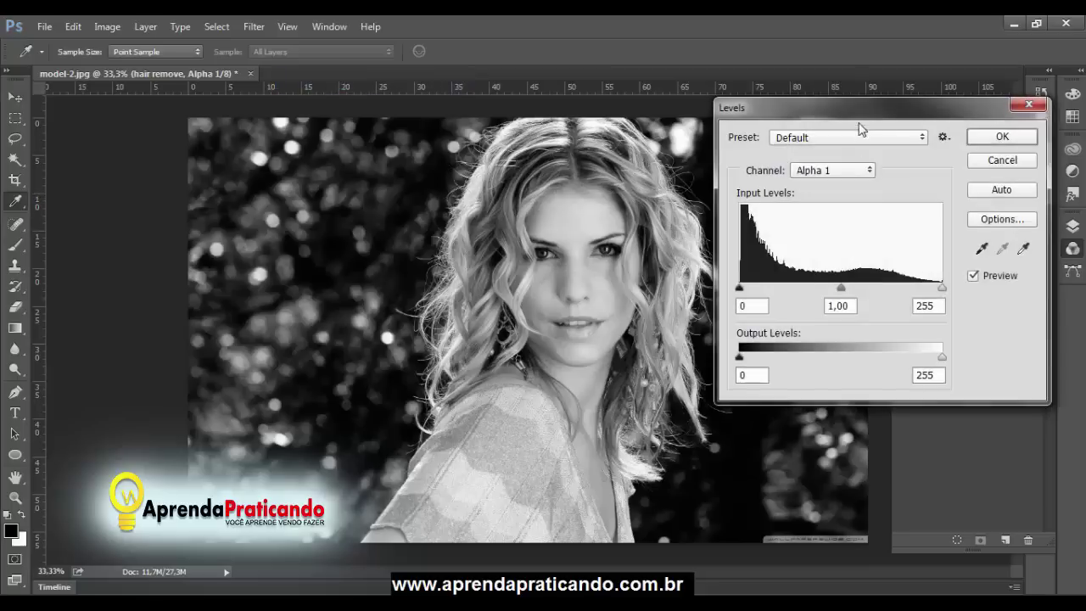
left_click_drag(877, 143, 908, 226)
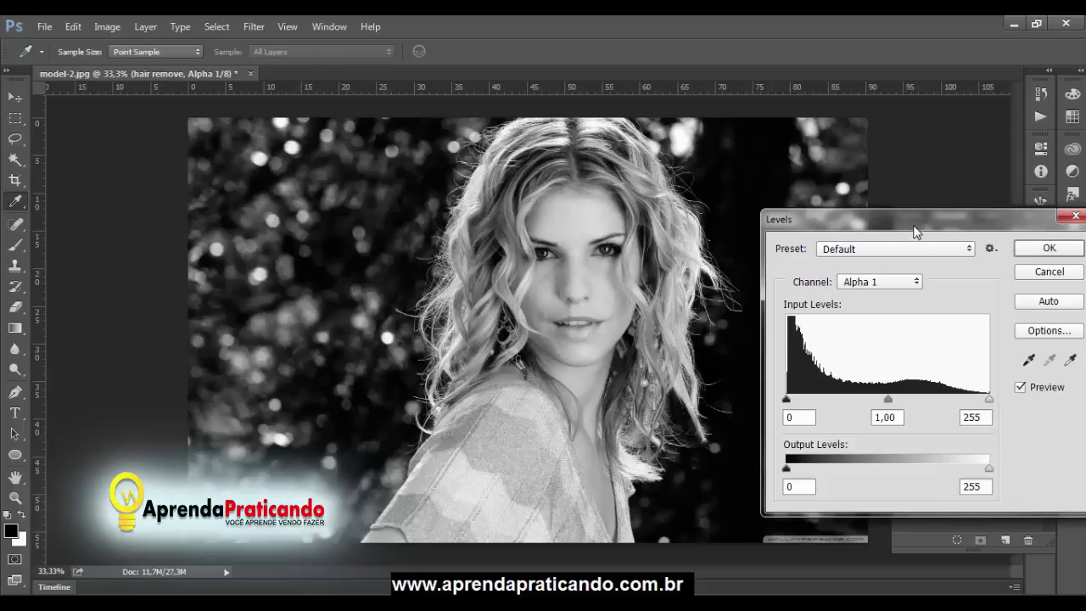
mouse_move(916, 224)
left_mouse_down()
mouse_move(925, 210)
mouse_move(898, 205)
left_mouse_up()
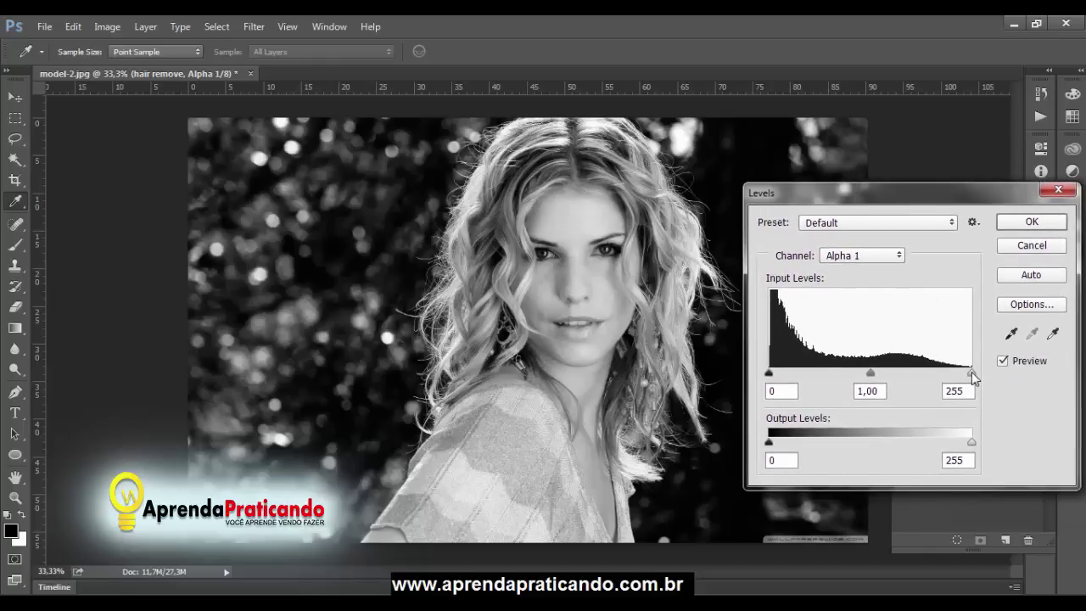
- Rough in the Levels white, midtone and black points to boost the hair contrast
left_click_drag(971, 373, 938, 373)
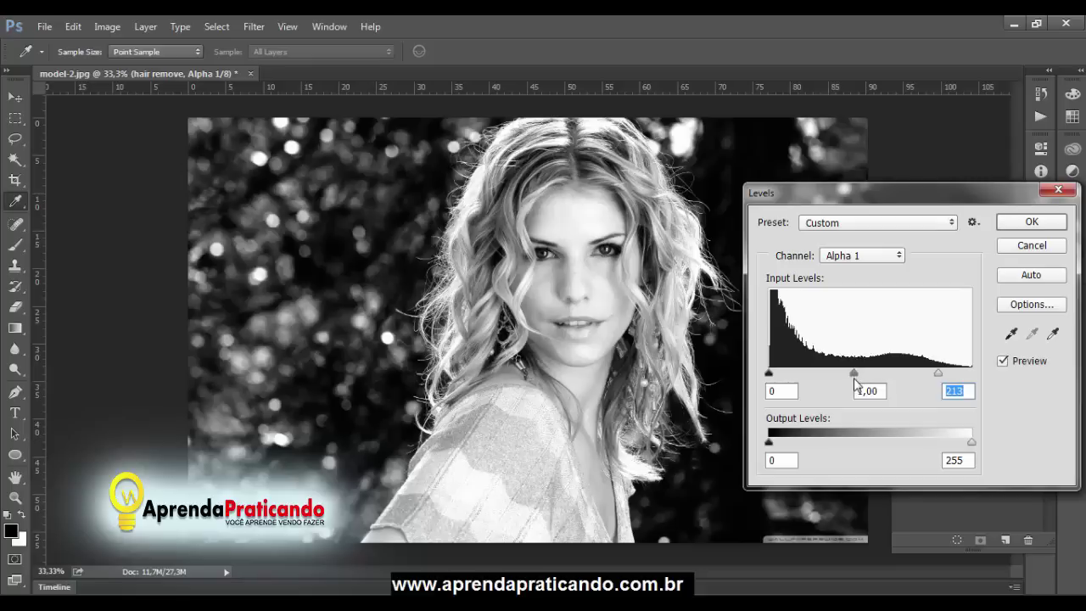
left_click_drag(855, 374, 862, 374)
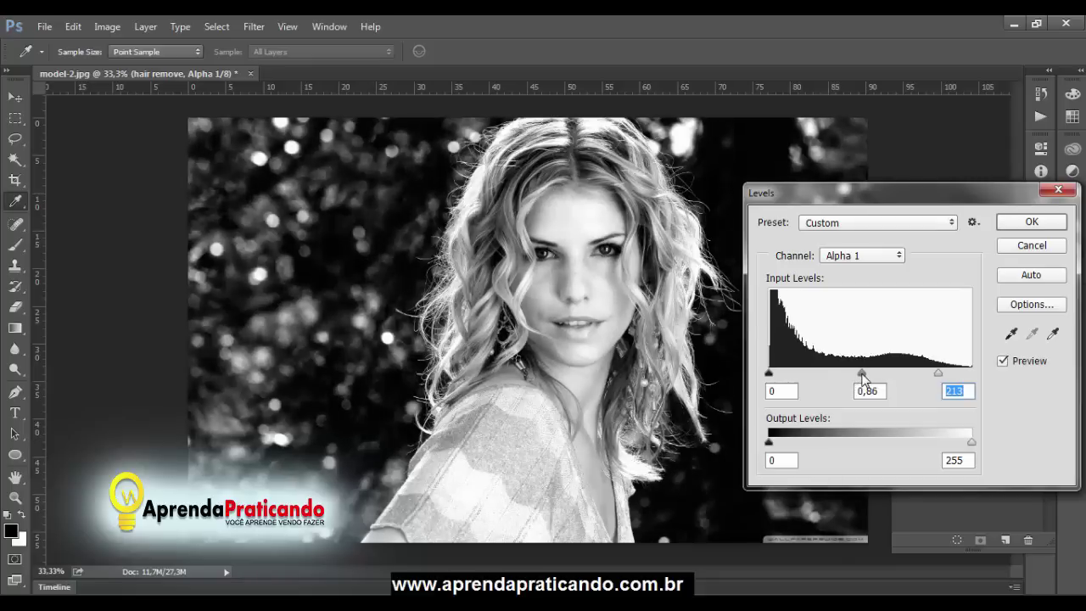
mouse_move(862, 374)
left_mouse_down()
mouse_move(842, 373)
mouse_move(862, 374)
left_mouse_up()
left_click(863, 374)
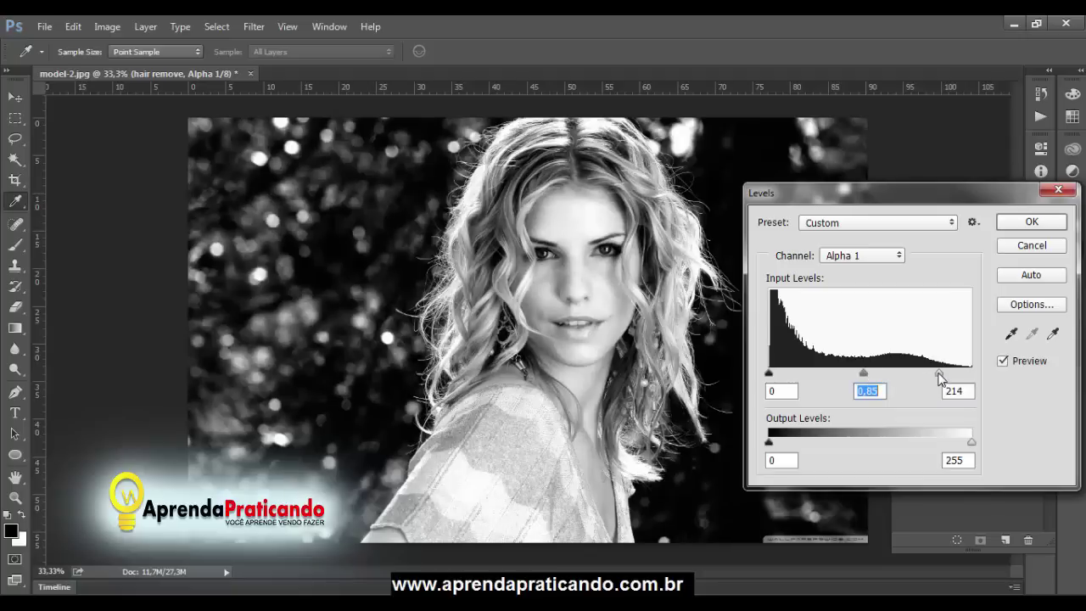
left_click_drag(938, 374, 924, 374)
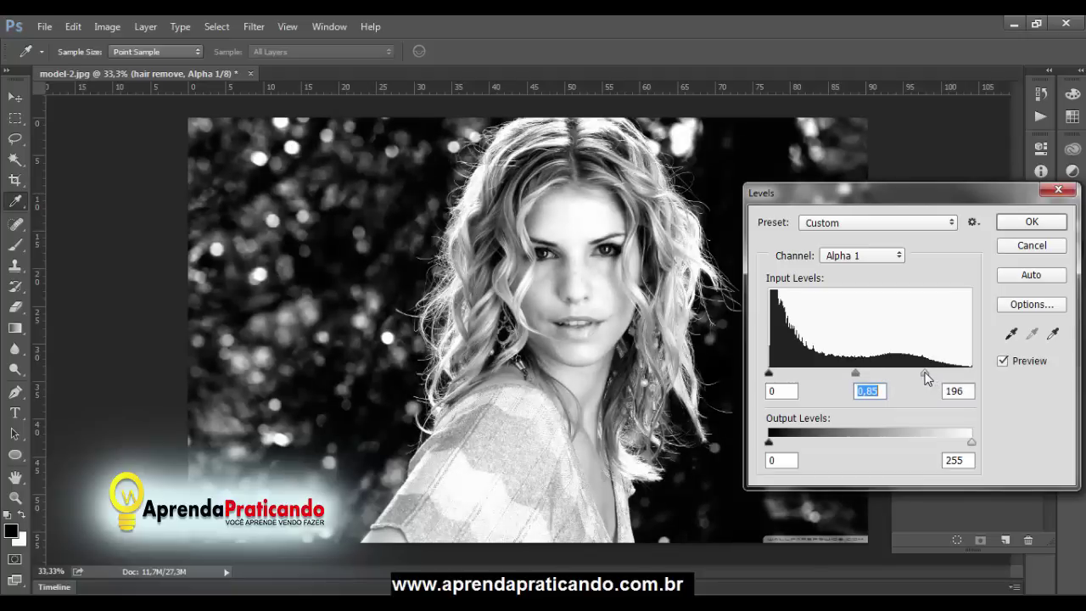
left_click_drag(770, 375, 777, 378)
- Fine-tune the Levels inputs to 9, 0,84 and 183 and apply them
left_click(778, 374)
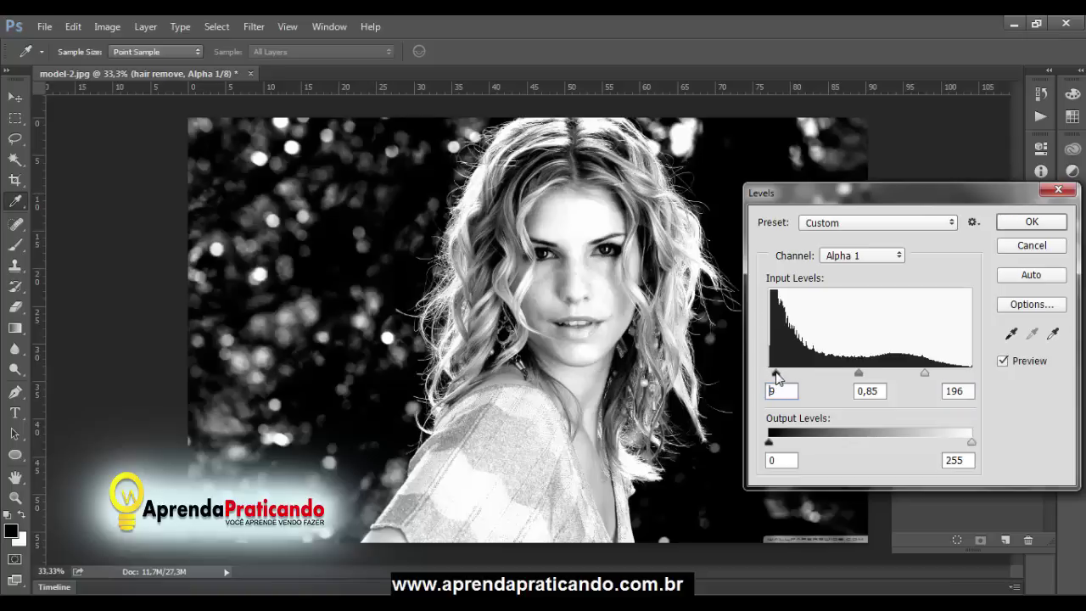
left_click(777, 377)
left_click_drag(863, 380, 869, 379)
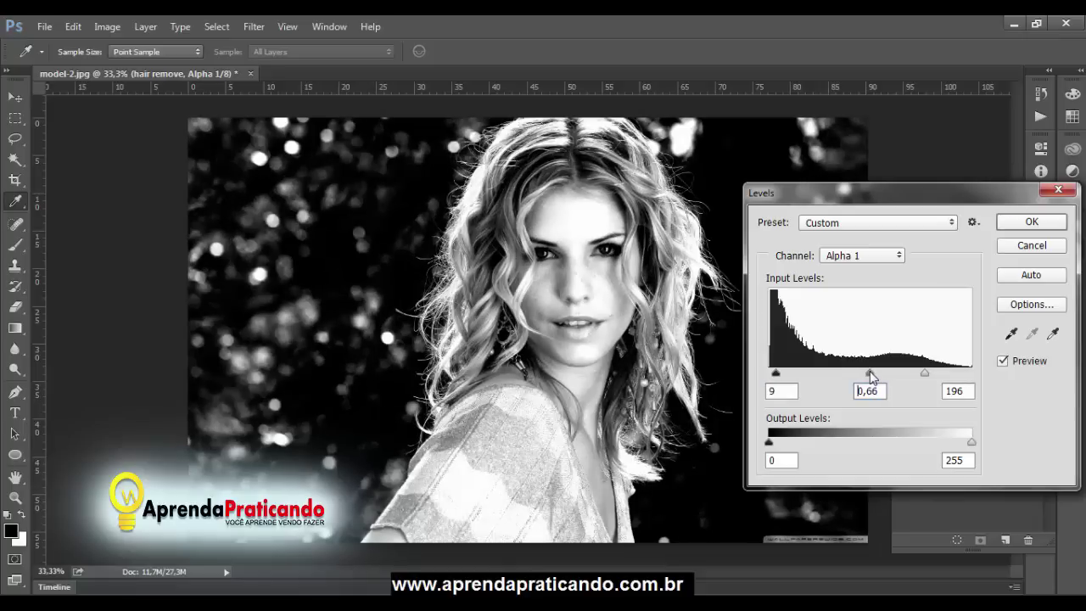
left_click(866, 372)
left_click_drag(925, 373, 914, 373)
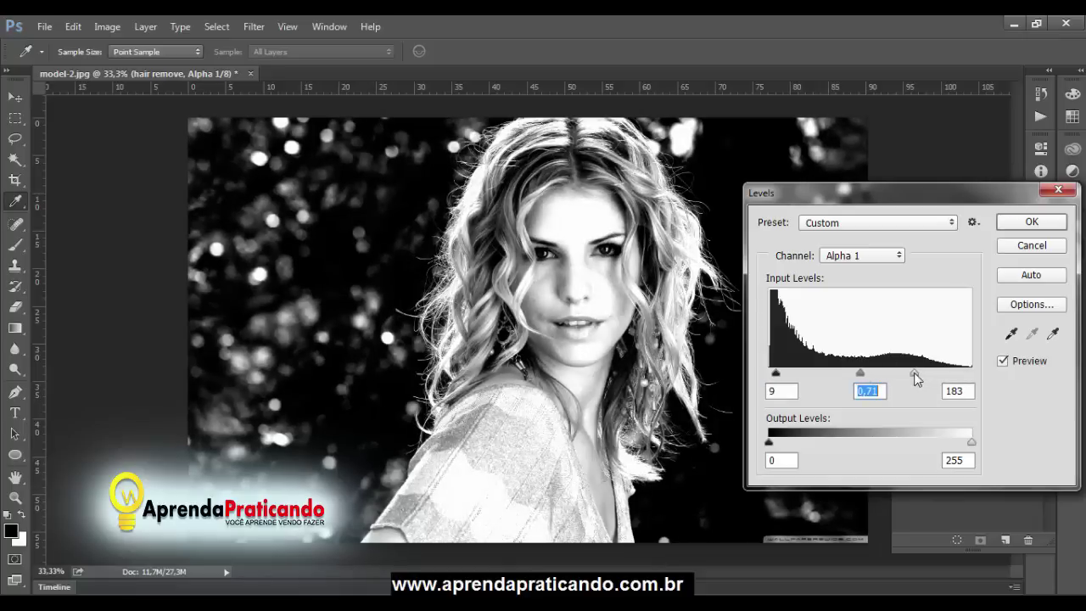
left_click(915, 373)
left_click_drag(860, 373, 852, 375)
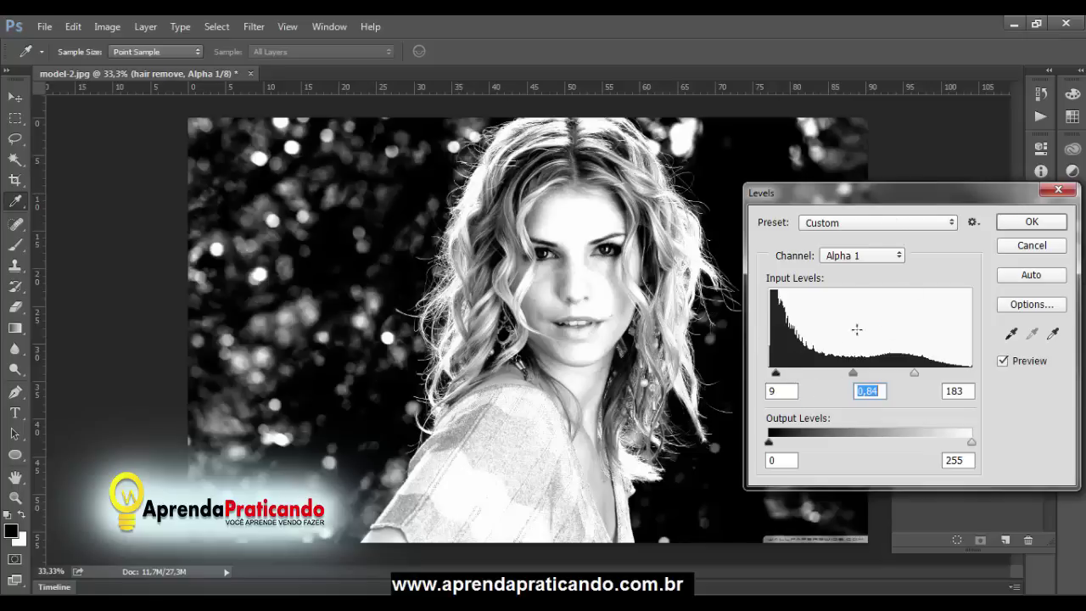
left_click_drag(959, 188, 902, 165)
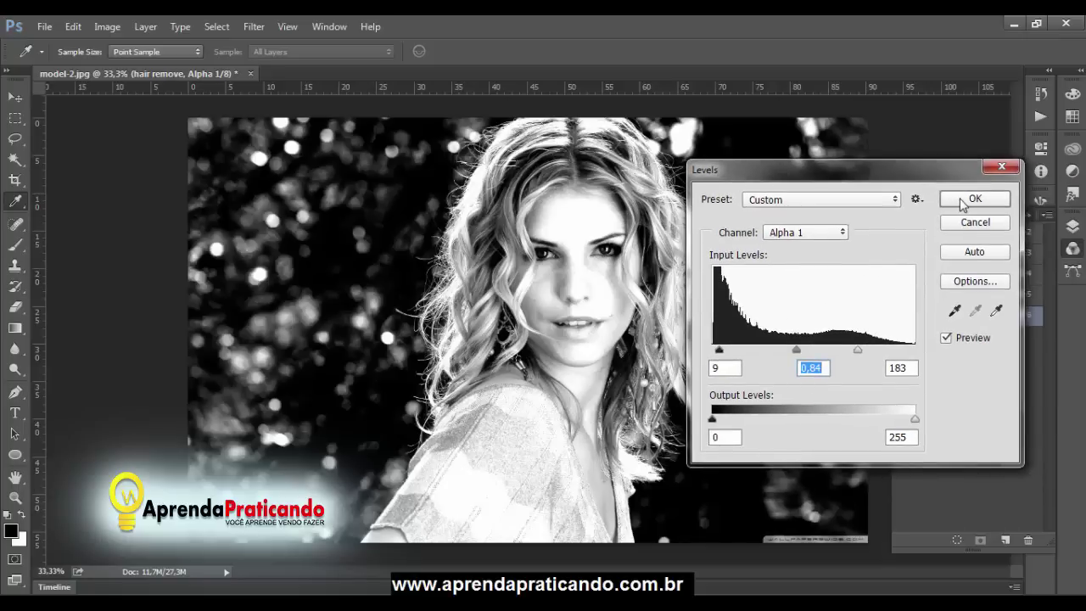
left_click(963, 200)
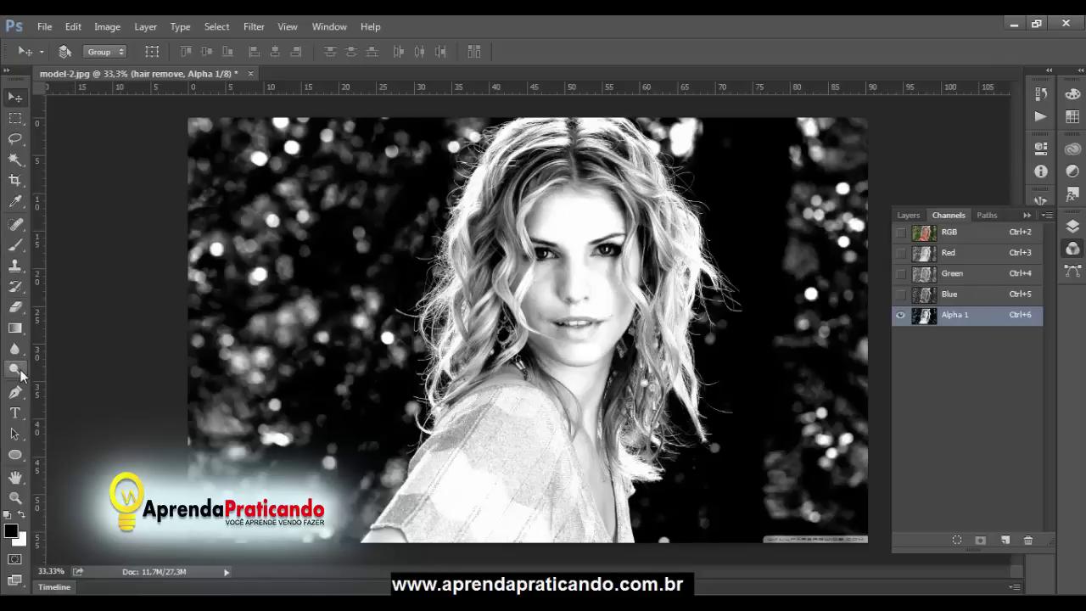
- Select the Dodge Tool with its Range set to Highlights
left_click(22, 375)
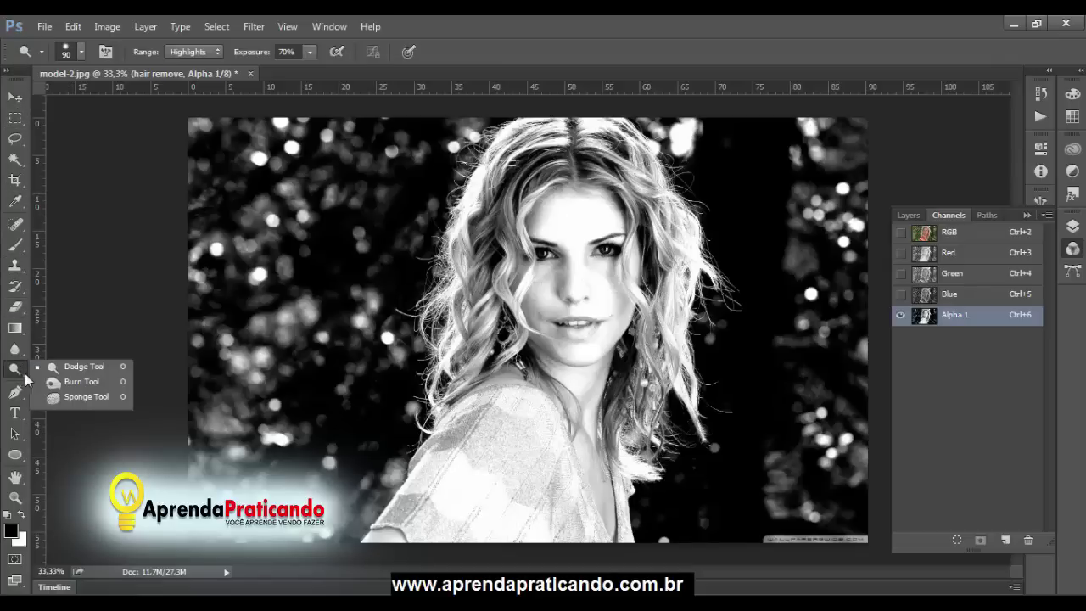
left_click(94, 370)
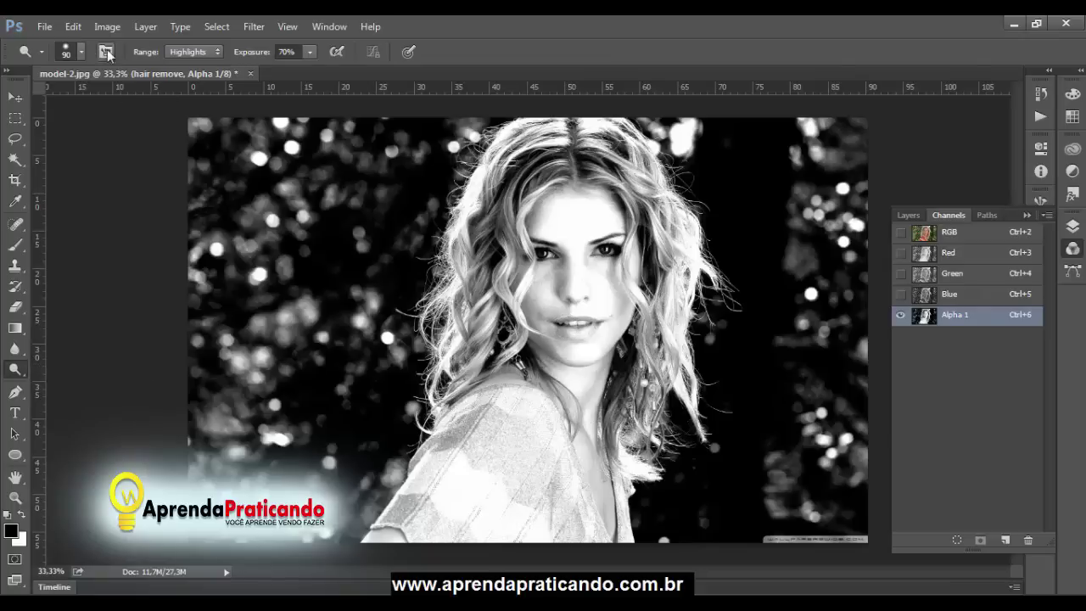
left_click(217, 53)
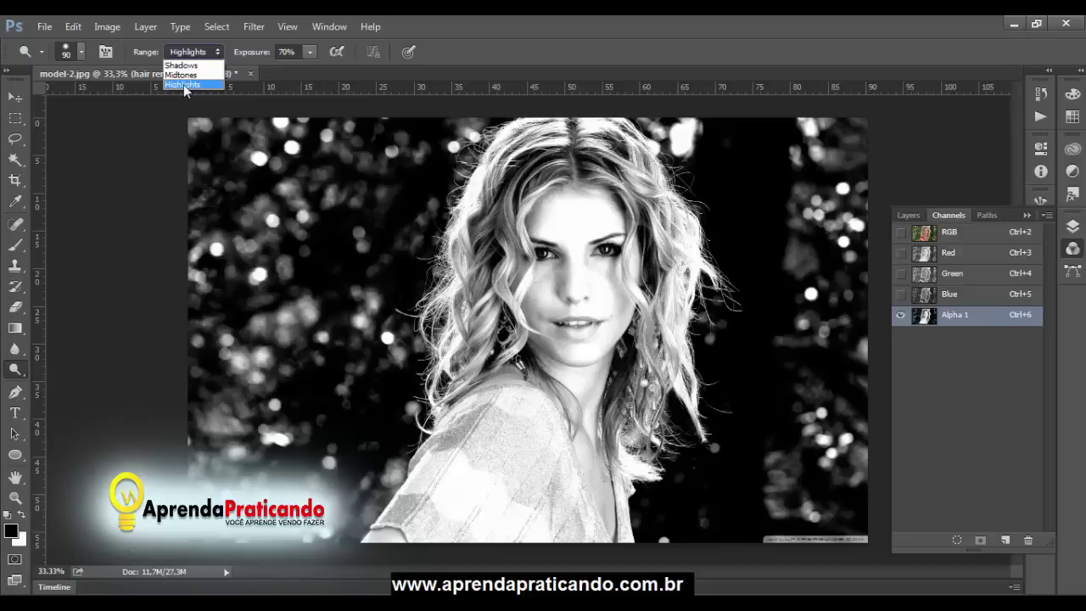
left_click(187, 85)
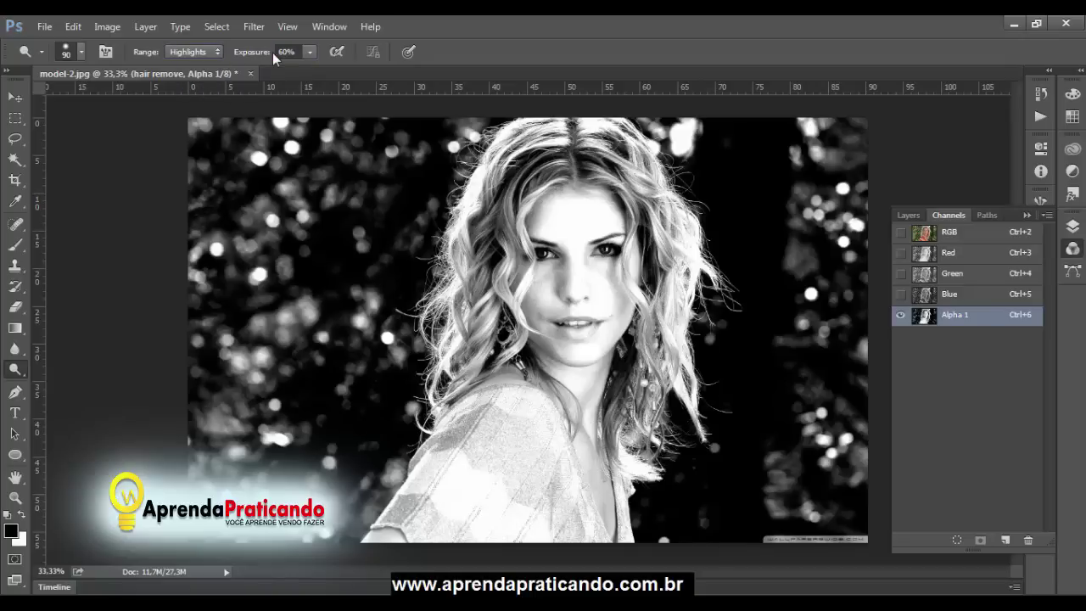
- Set the 90 px dodge brush hardness to 50%
left_click(80, 49)
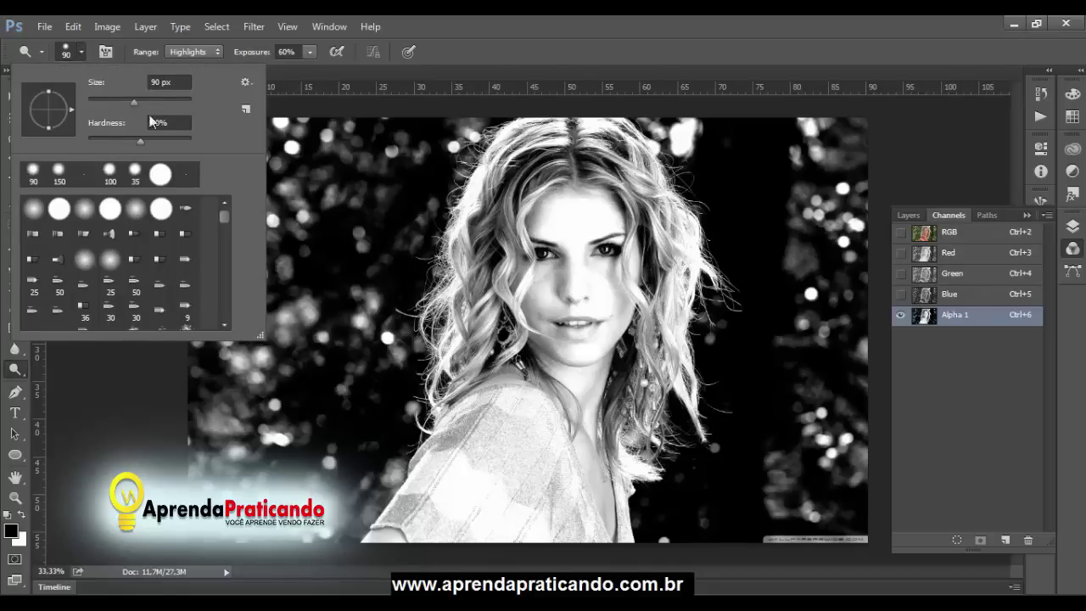
left_click_drag(173, 125, 152, 124)
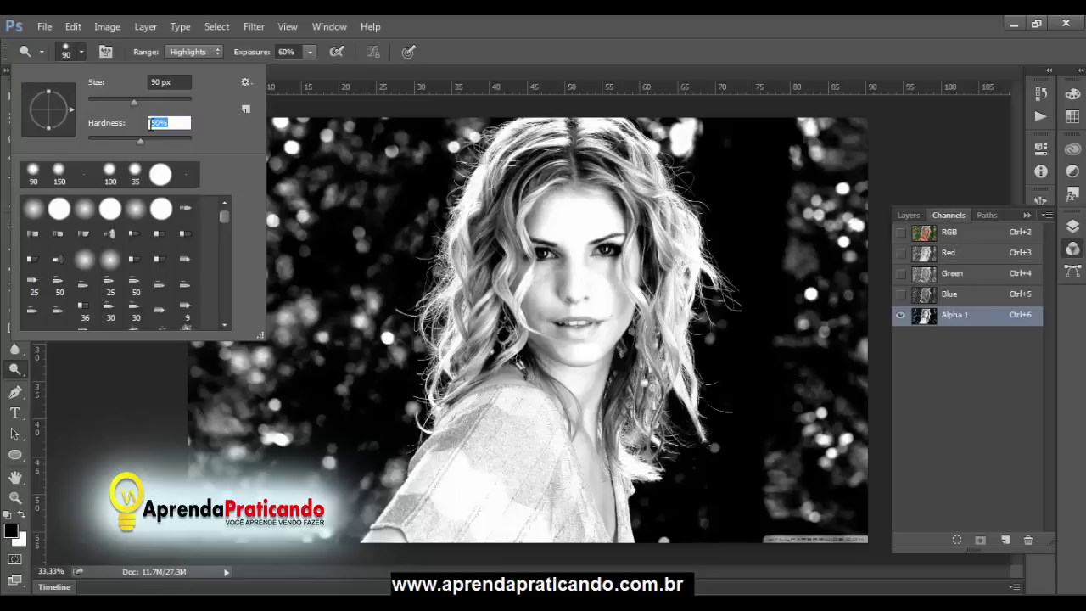
type("50")
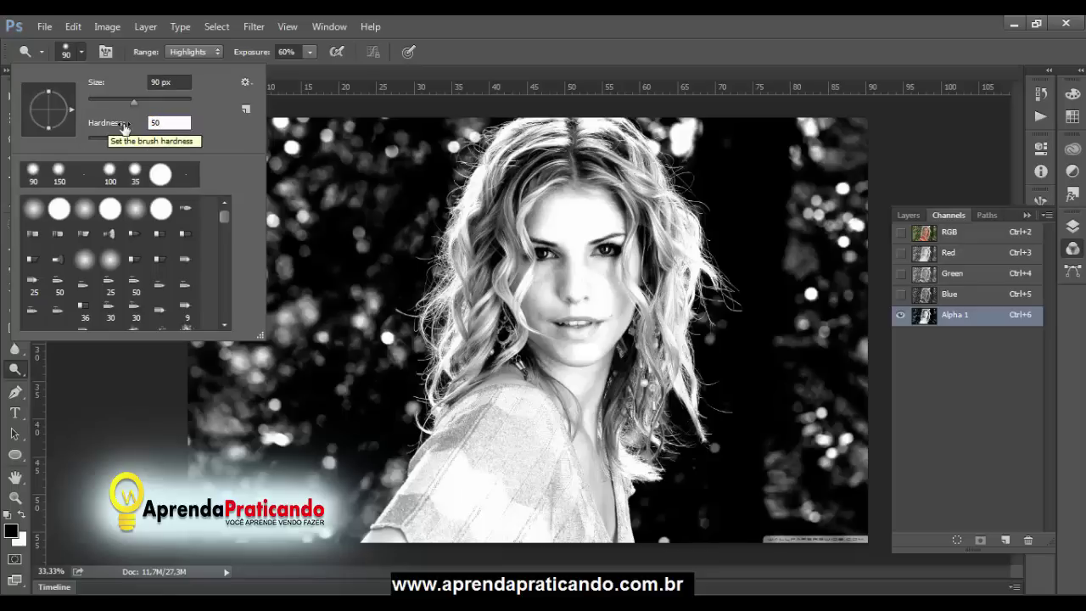
key("Return")
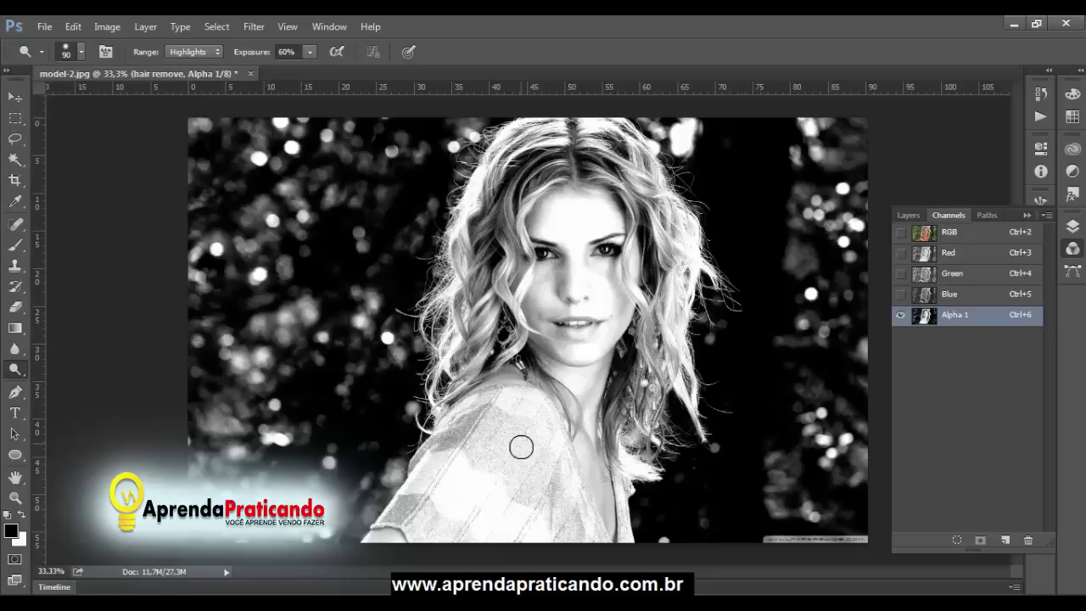
- Dodge the shoulder and chest area of Alpha 1 and zoom in
mouse_move(447, 548)
left_mouse_down()
mouse_move(495, 458)
mouse_move(416, 522)
mouse_move(400, 517)
mouse_move(436, 494)
mouse_move(501, 497)
mouse_move(514, 536)
mouse_move(556, 509)
mouse_move(570, 535)
mouse_move(592, 494)
mouse_move(616, 494)
mouse_move(618, 528)
mouse_move(593, 407)
mouse_move(606, 353)
mouse_move(543, 347)
mouse_move(499, 400)
mouse_move(475, 469)
mouse_move(538, 453)
mouse_move(480, 415)
mouse_move(452, 453)
mouse_move(530, 391)
mouse_move(582, 315)
mouse_move(615, 381)
mouse_move(467, 272)
mouse_move(504, 241)
left_mouse_up()
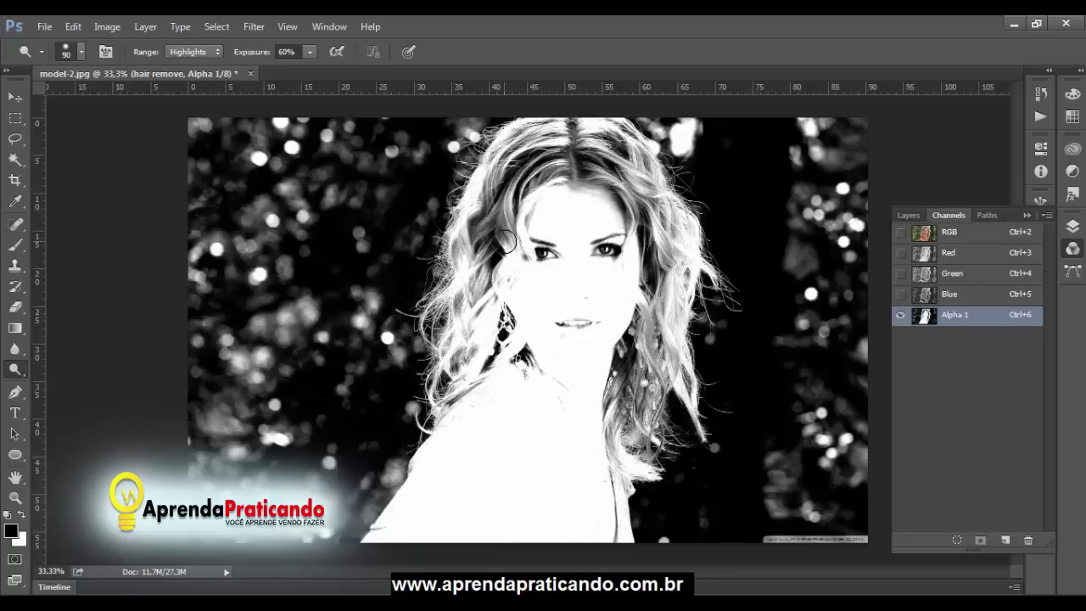
key("ctrl+plus")
key("ctrl+plus")
left_click_drag(504, 241, 615, 479)
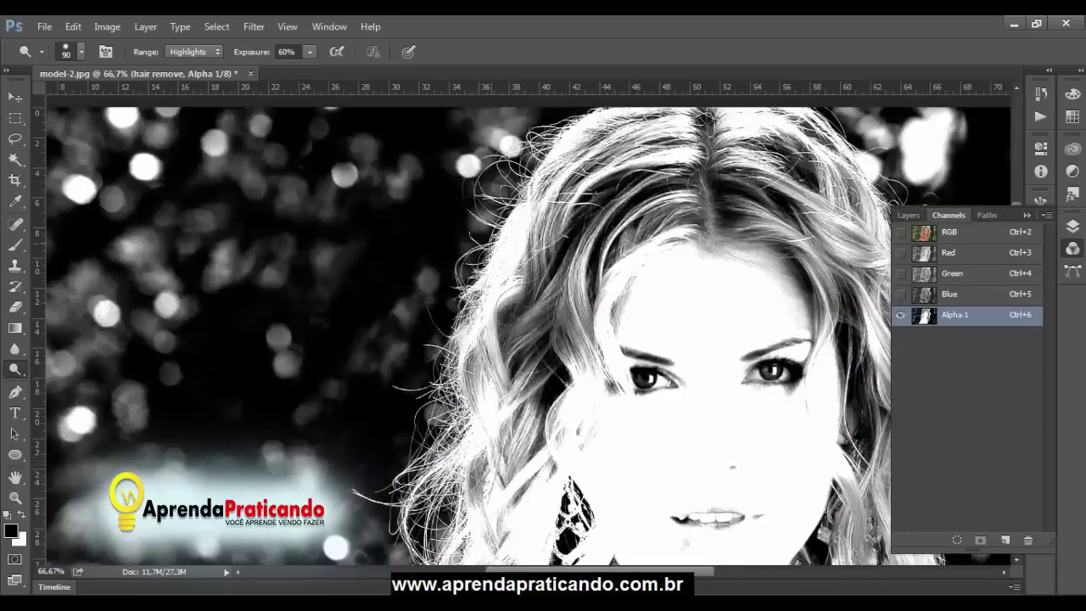
- Dodge the hair edge beside the left cheek, neck and shoulder, dropping the brush to 30 px
mouse_move(483, 242)
left_mouse_down()
mouse_move(443, 360)
mouse_move(456, 395)
mouse_move(467, 369)
mouse_move(445, 420)
mouse_move(499, 315)
mouse_move(441, 364)
mouse_move(433, 348)
left_mouse_up()
mouse_move(489, 381)
left_mouse_down()
mouse_move(510, 284)
mouse_move(433, 339)
mouse_move(488, 282)
mouse_move(505, 212)
left_mouse_up()
mouse_move(501, 263)
left_mouse_down()
mouse_move(467, 347)
mouse_move(530, 233)
left_mouse_up()
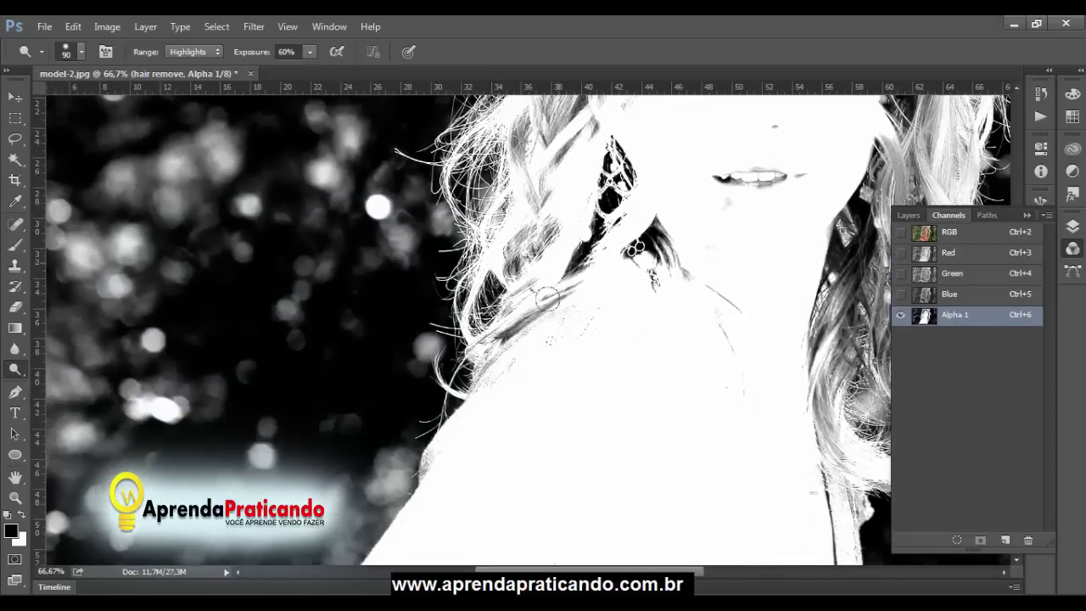
mouse_move(547, 354)
left_mouse_down()
mouse_move(578, 267)
mouse_move(508, 297)
mouse_move(488, 292)
mouse_move(465, 255)
left_mouse_up()
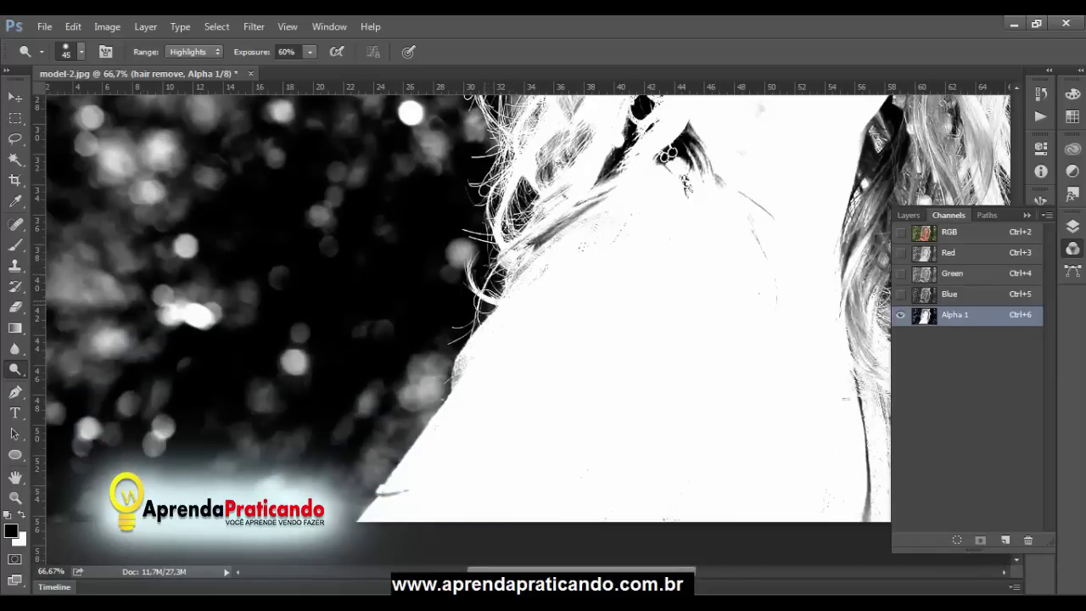
key("bracketleft")
key("bracketleft")
left_click_drag(497, 263, 453, 395)
- Zoom to 200% and dodge the fine curly strands at the crown with a 15 px brush
scroll(521, 322, "up", 4)
scroll(521, 322, "up", 1)
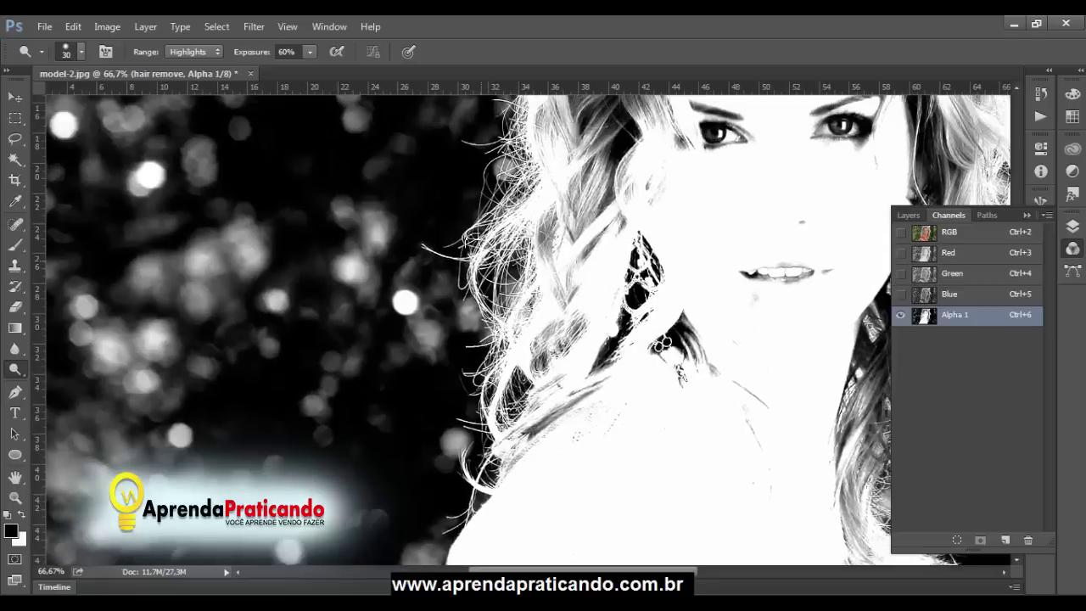
scroll(514, 214, "up", 2)
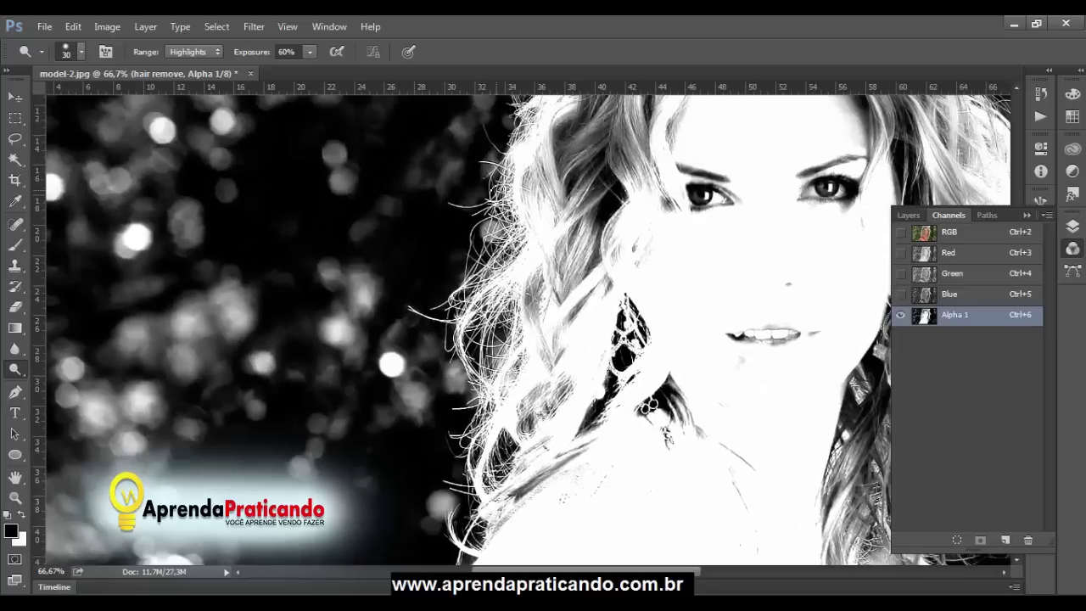
scroll(501, 208, "up", 4)
scroll(509, 255, "up", 1)
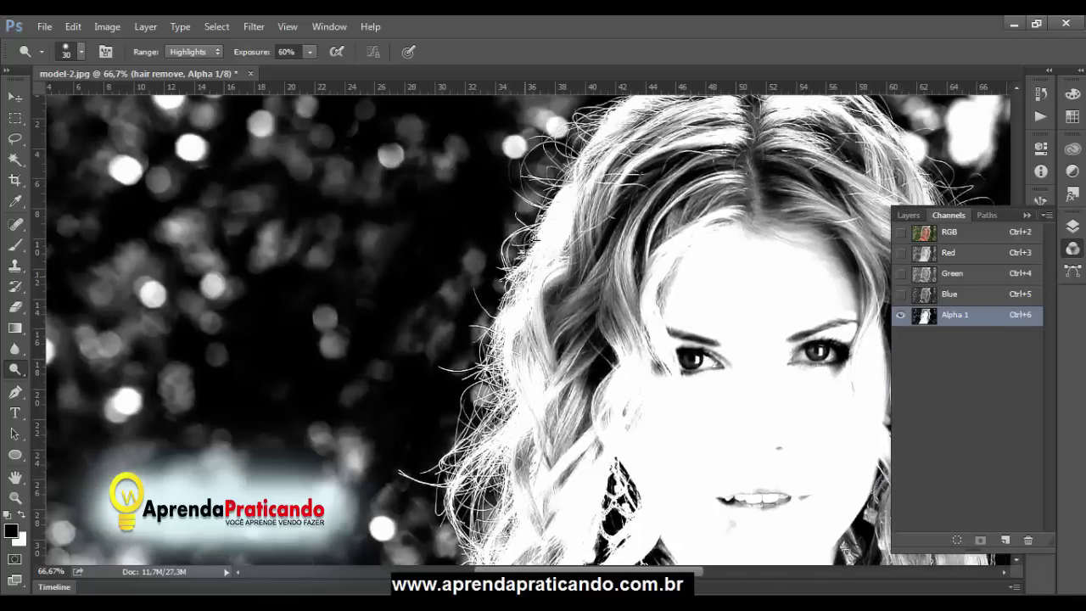
scroll(536, 271, "up", 2)
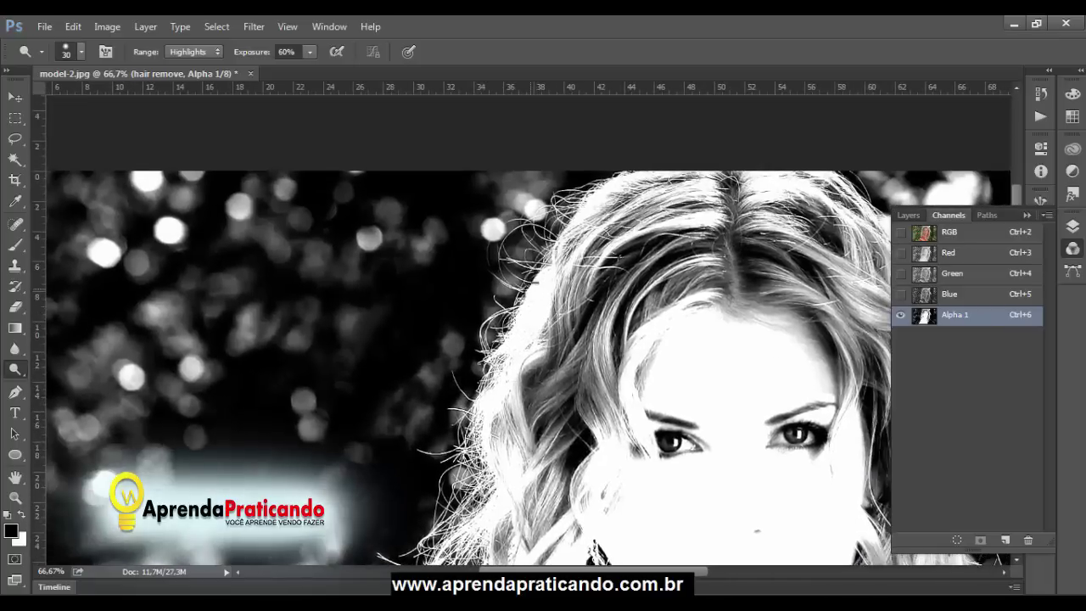
scroll(531, 291, "up", 2, "alt")
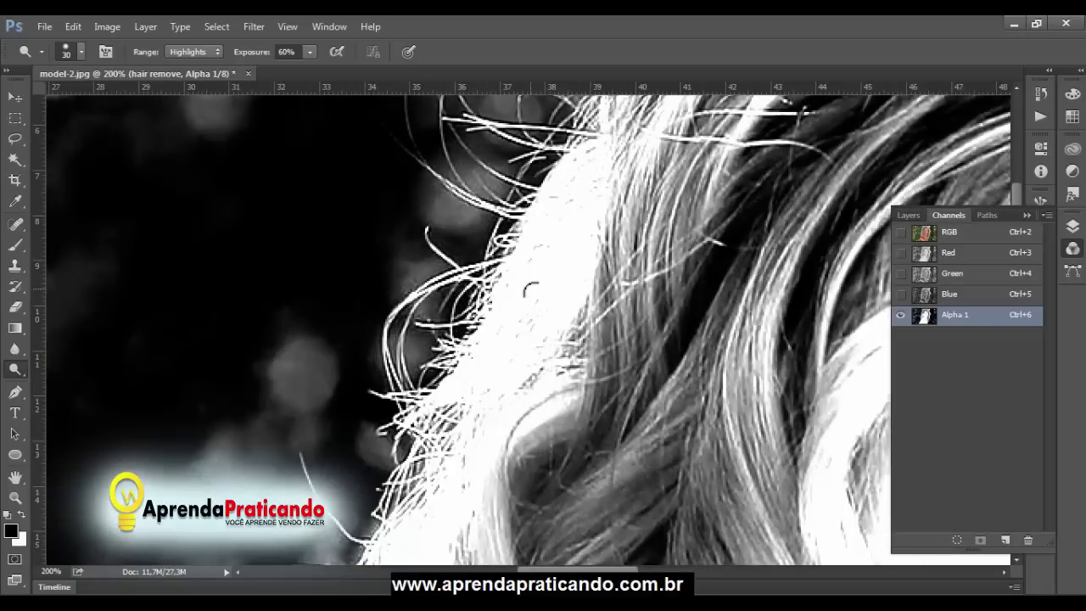
scroll(531, 291, "up", 1)
scroll(543, 322, "up", 2)
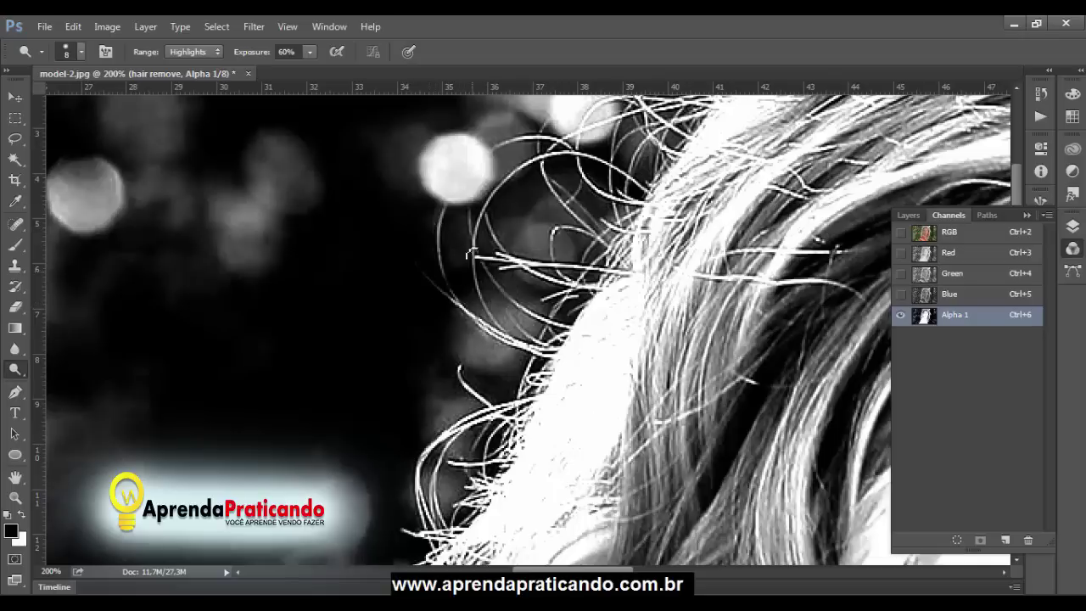
scroll(509, 284, "up", 3)
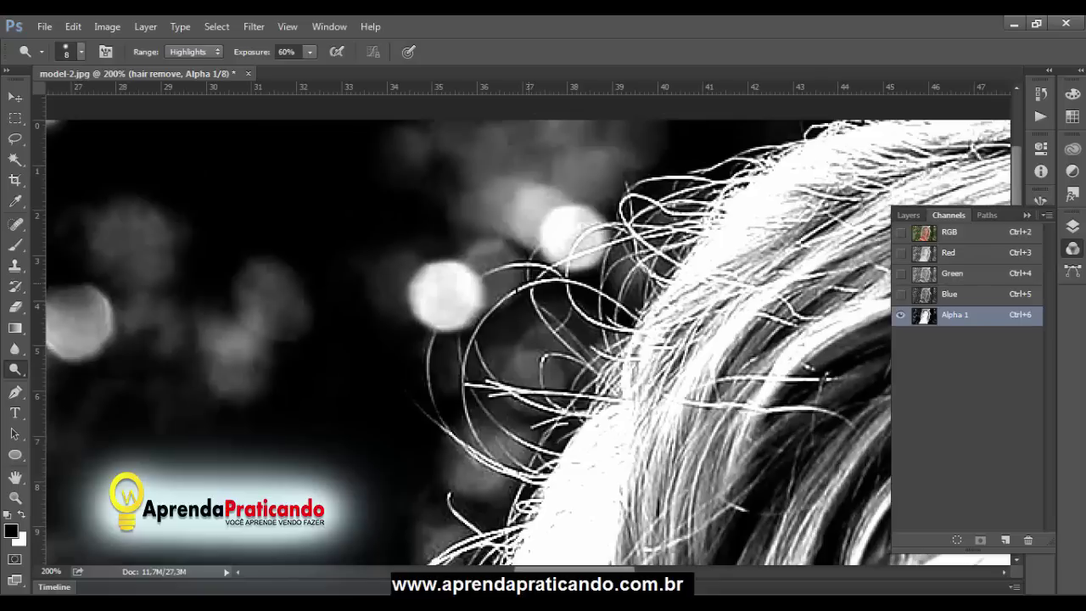
mouse_move(497, 307)
left_mouse_down()
mouse_move(568, 336)
mouse_move(519, 290)
left_mouse_up()
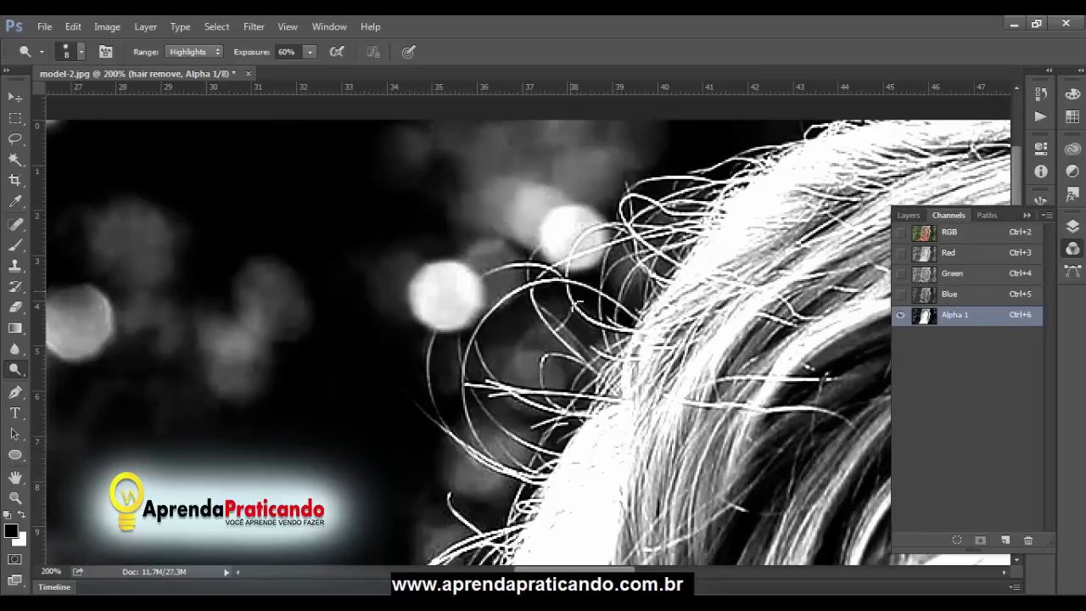
left_click_drag(685, 330, 664, 363)
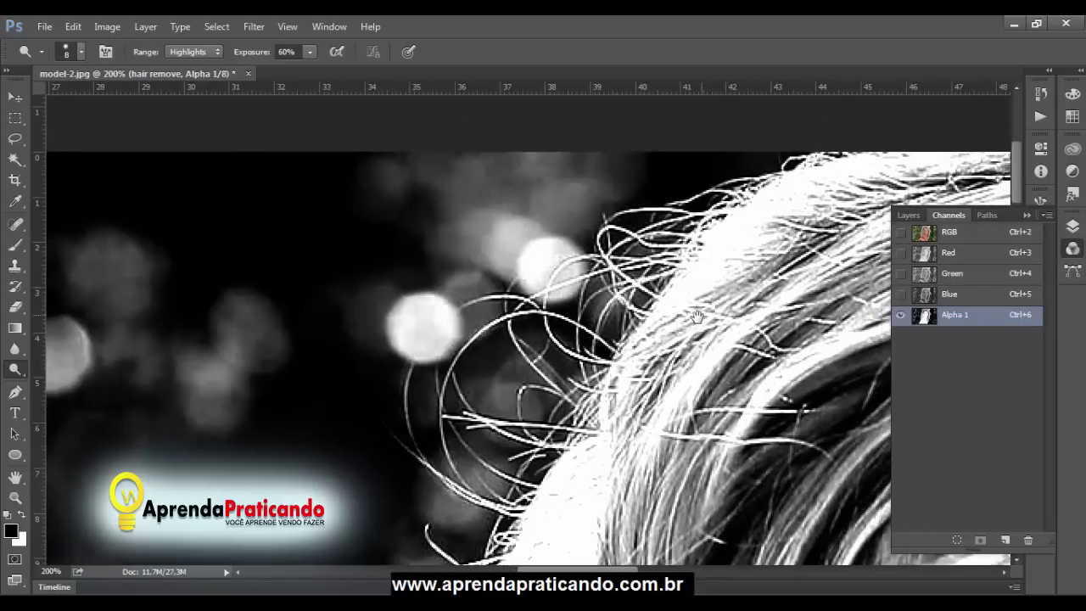
left_click_drag(696, 317, 627, 348)
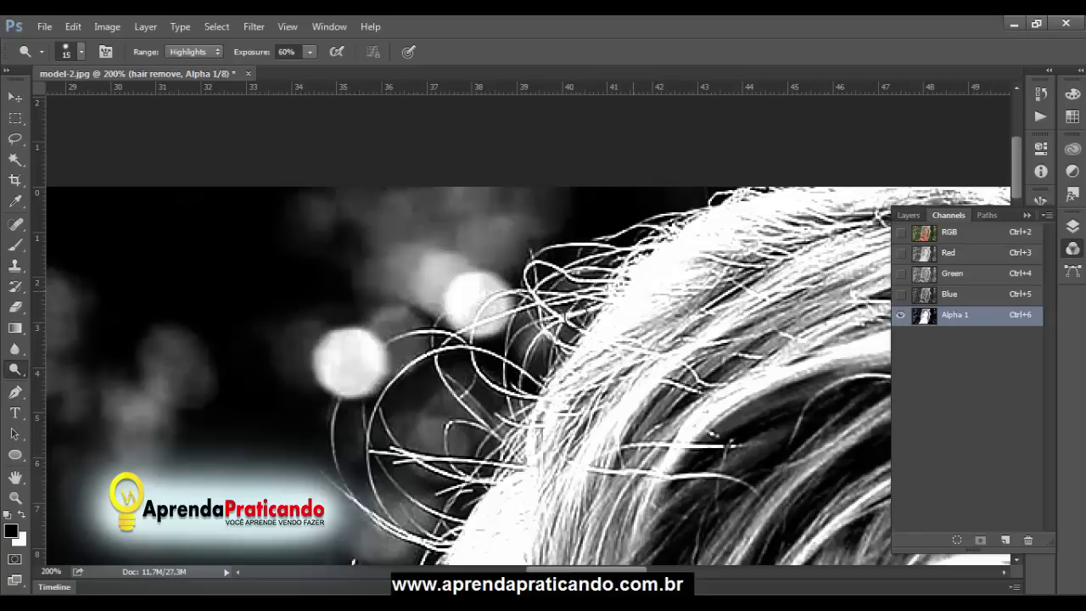
key("bracketright")
key("bracketright")
mouse_move(644, 238)
left_mouse_down()
mouse_move(704, 212)
mouse_move(645, 239)
left_mouse_up()
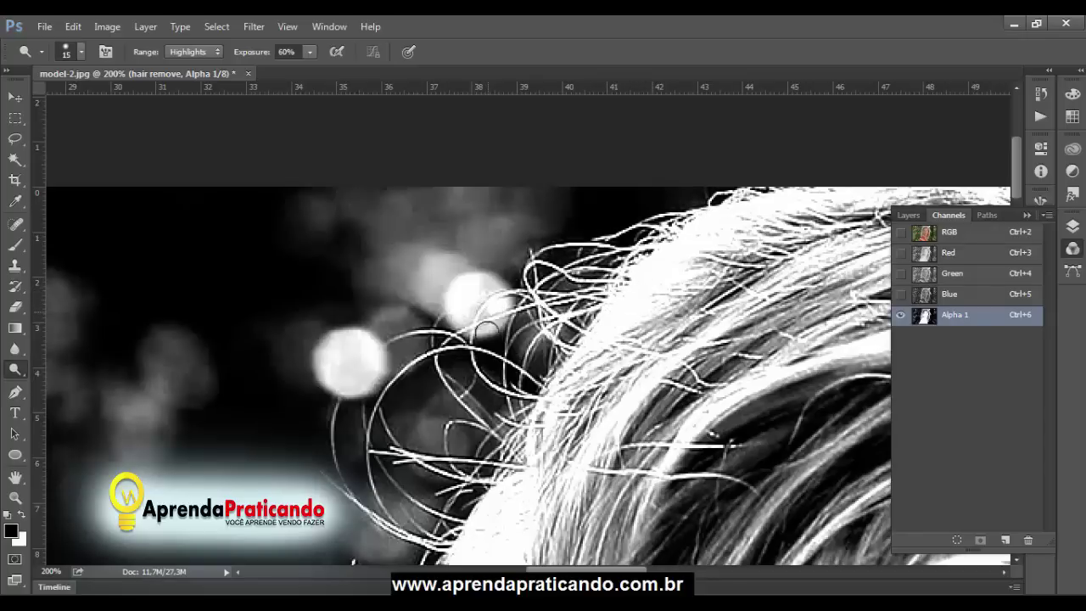
left_click_drag(755, 313, 441, 317)
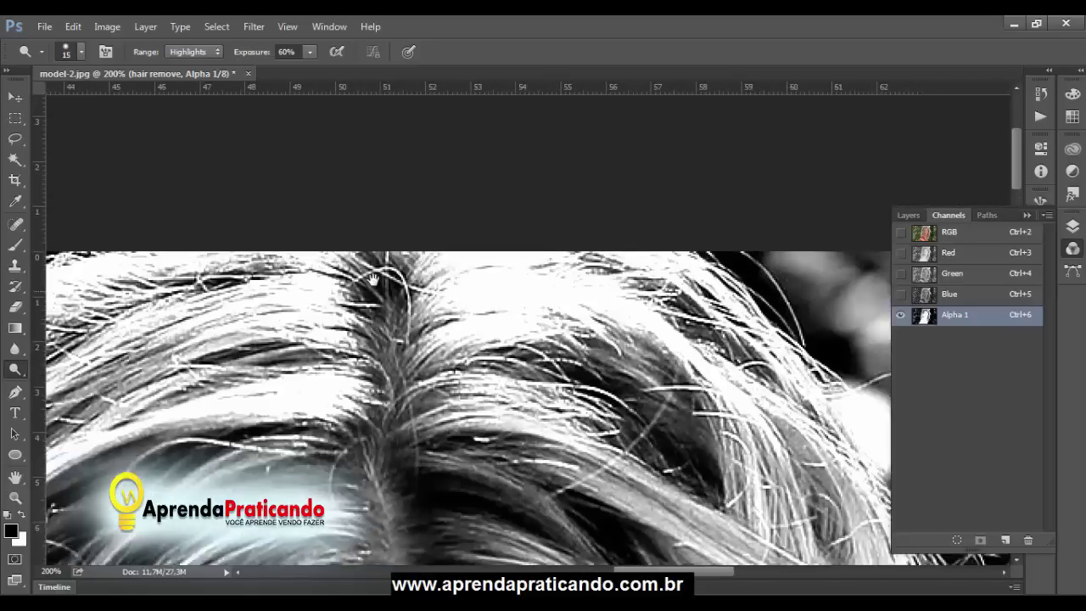
mouse_move(740, 258)
left_mouse_down()
mouse_move(431, 295)
mouse_move(432, 277)
left_mouse_up()
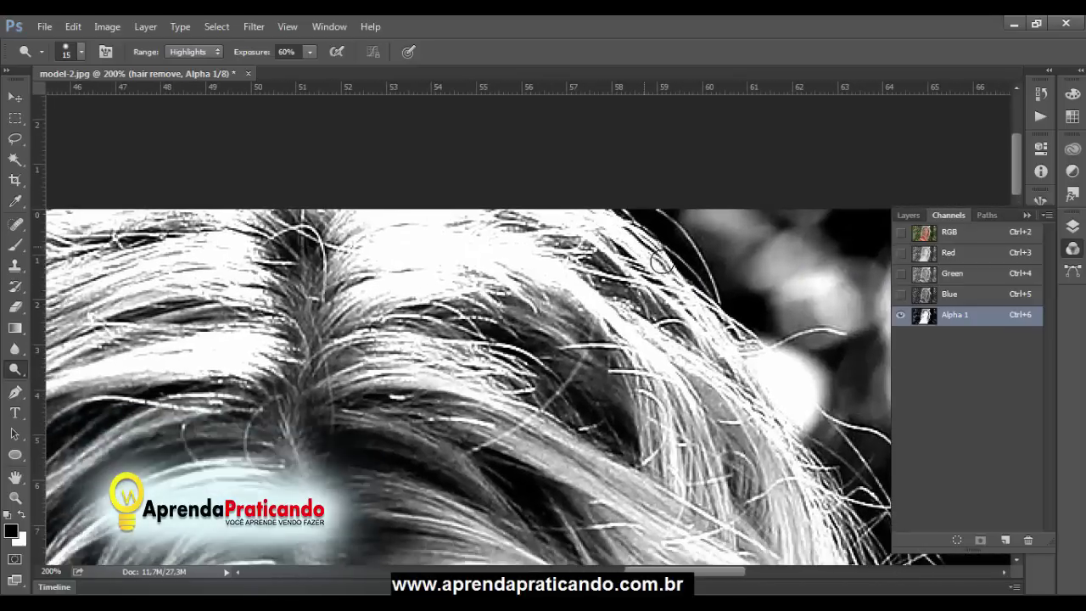
- Zoom out and dodge the strands beside the lower face with a 50 px brush
scroll(730, 331, "down", 2)
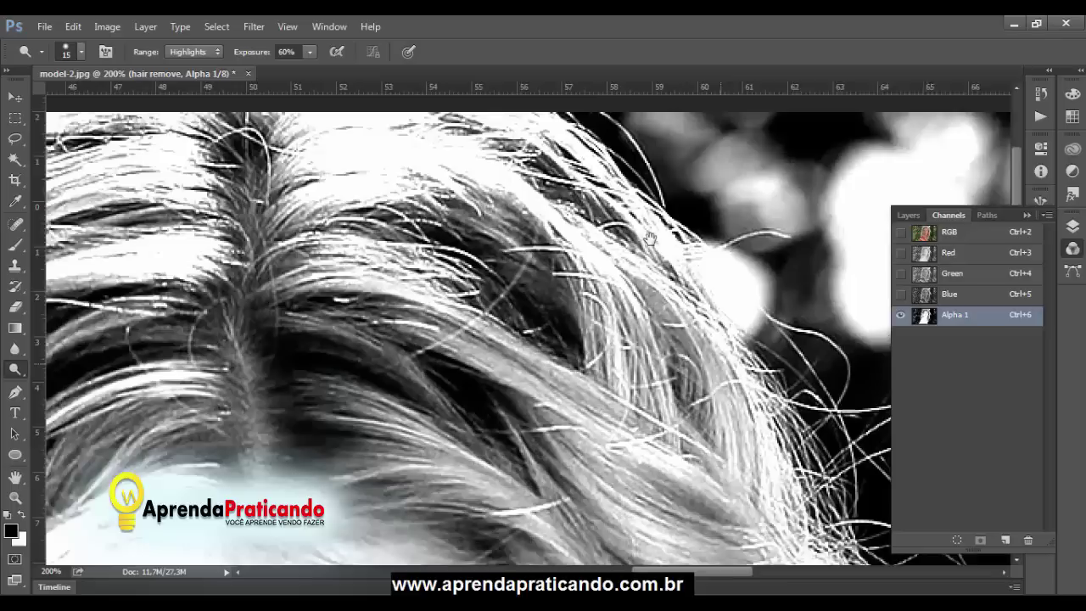
scroll(738, 339, "down", 2)
scroll(721, 255, "down", 2)
key("ctrl+minus")
key("ctrl+minus")
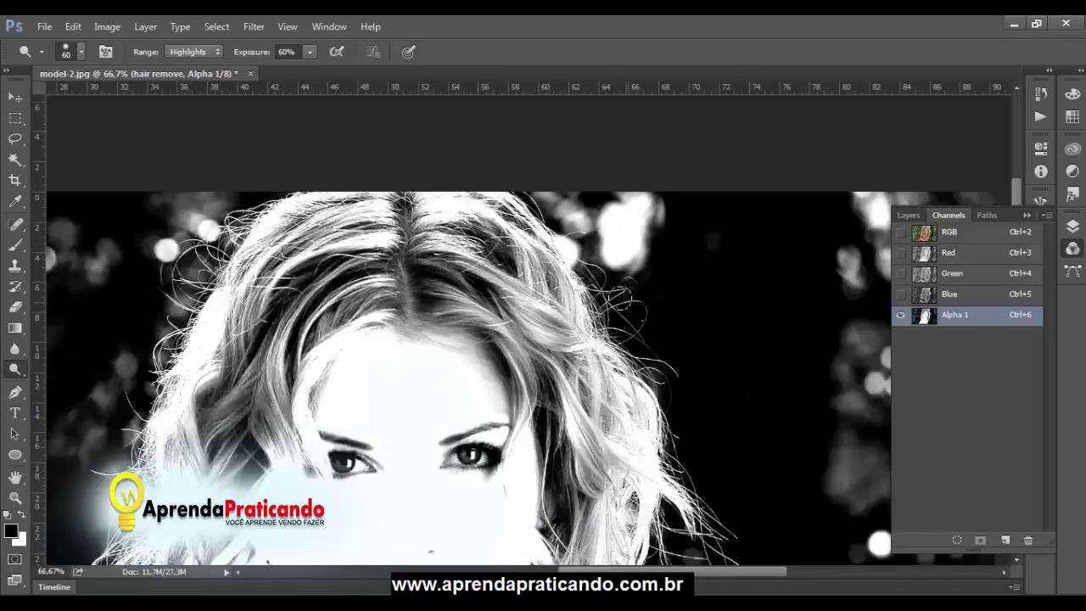
key("bracketleft")
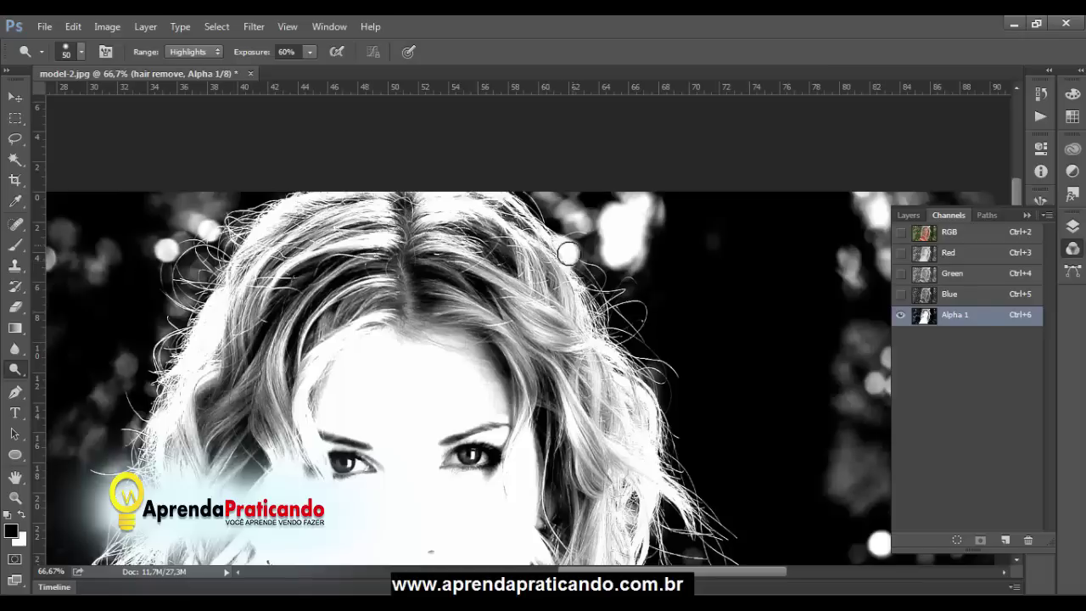
scroll(670, 381, "down", 2)
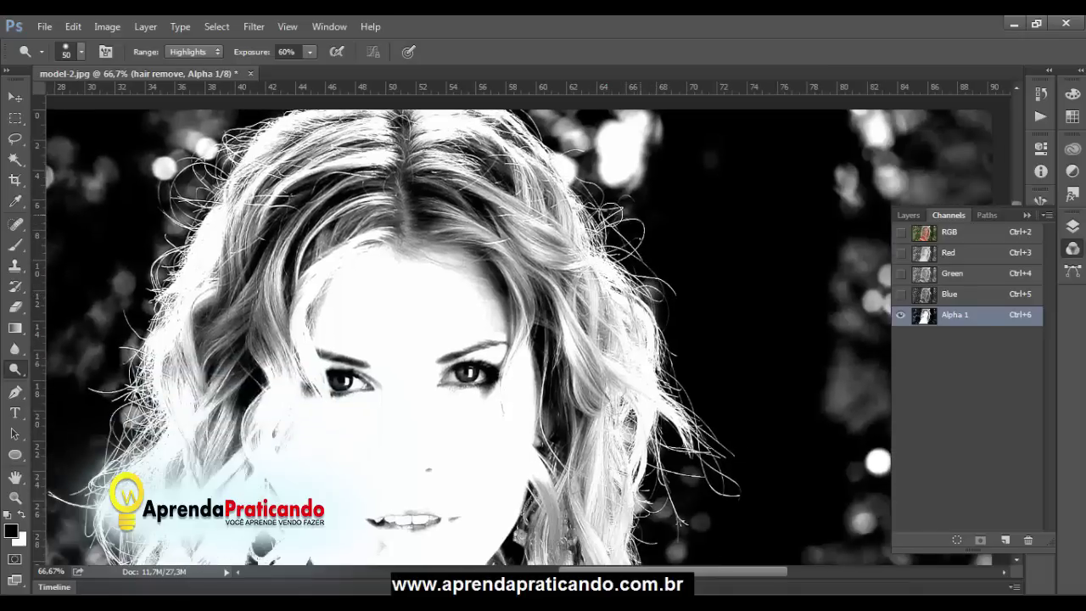
key("ctrl+r")
scroll(661, 340, "down", 2)
key("ctrl+r")
scroll(662, 339, "down", 1)
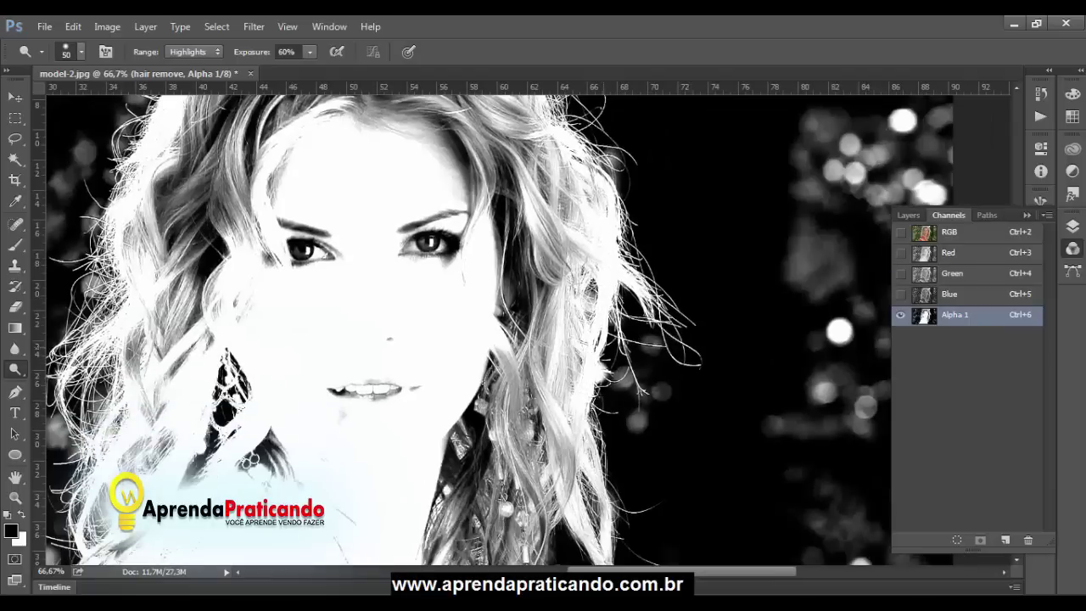
scroll(611, 373, "down", 3)
scroll(594, 382, "down", 2)
mouse_move(619, 339)
left_mouse_down()
mouse_move(564, 437)
mouse_move(448, 408)
mouse_move(485, 254)
mouse_move(509, 246)
mouse_move(530, 297)
mouse_move(562, 245)
mouse_move(547, 209)
left_mouse_up()
- Dodge the strands and outer curls right of the face, ending zoomed out with an 80 px brush
scroll(447, 404, "up", 1)
scroll(566, 289, "up", 2)
scroll(566, 299, "up", 2)
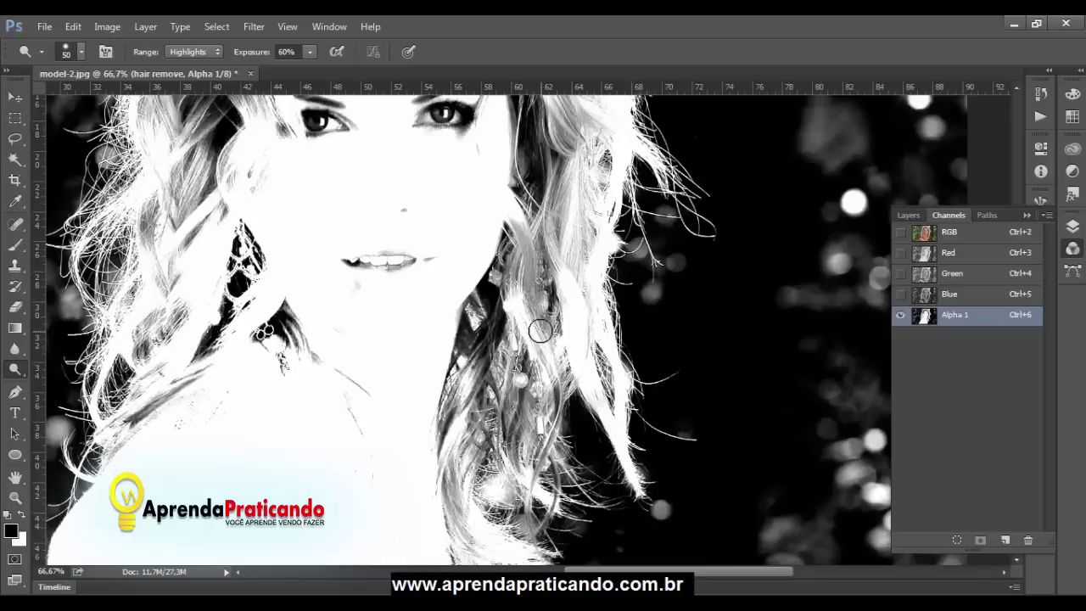
mouse_move(539, 335)
left_mouse_down()
mouse_move(519, 248)
mouse_move(557, 286)
mouse_move(588, 223)
left_mouse_up()
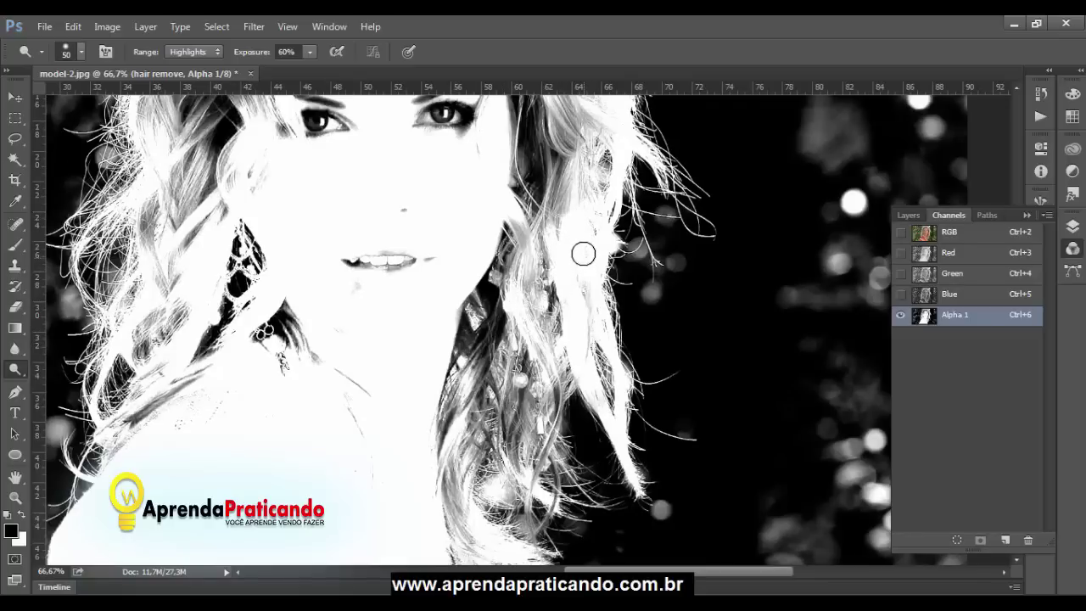
scroll(581, 252, "up", 2)
scroll(580, 203, "up", 1)
mouse_move(580, 183)
left_mouse_down()
mouse_move(594, 177)
mouse_move(599, 213)
mouse_move(551, 225)
mouse_move(513, 373)
mouse_move(500, 248)
mouse_move(517, 249)
mouse_move(487, 374)
mouse_move(509, 279)
mouse_move(459, 316)
mouse_move(465, 214)
mouse_move(399, 335)
left_mouse_up()
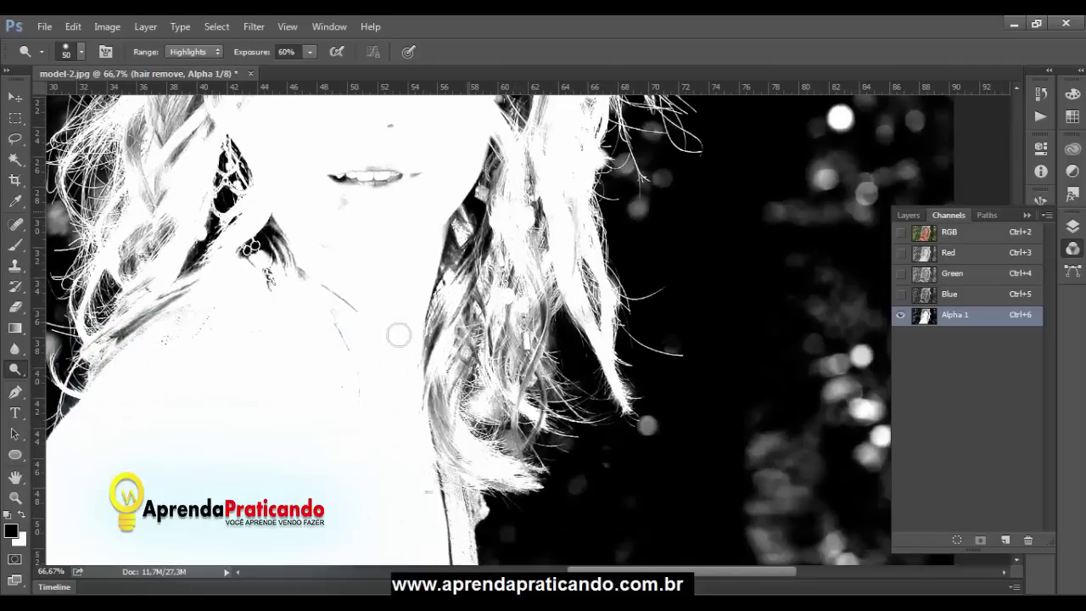
left_click_drag(332, 392, 453, 475)
key("ctrl+minus")
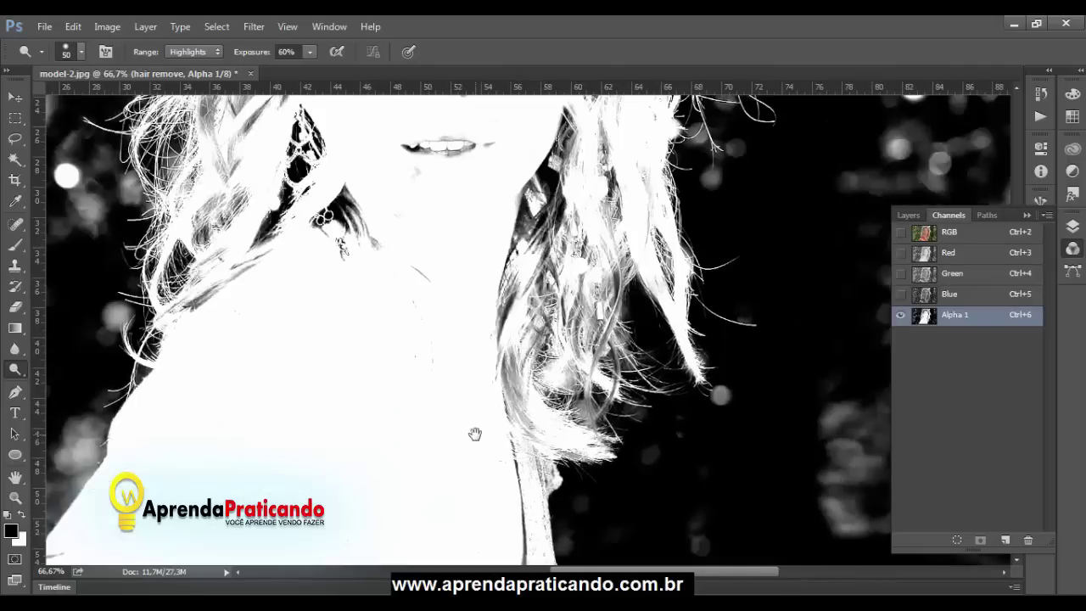
key("ctrl+minus")
key("ctrl+minus")
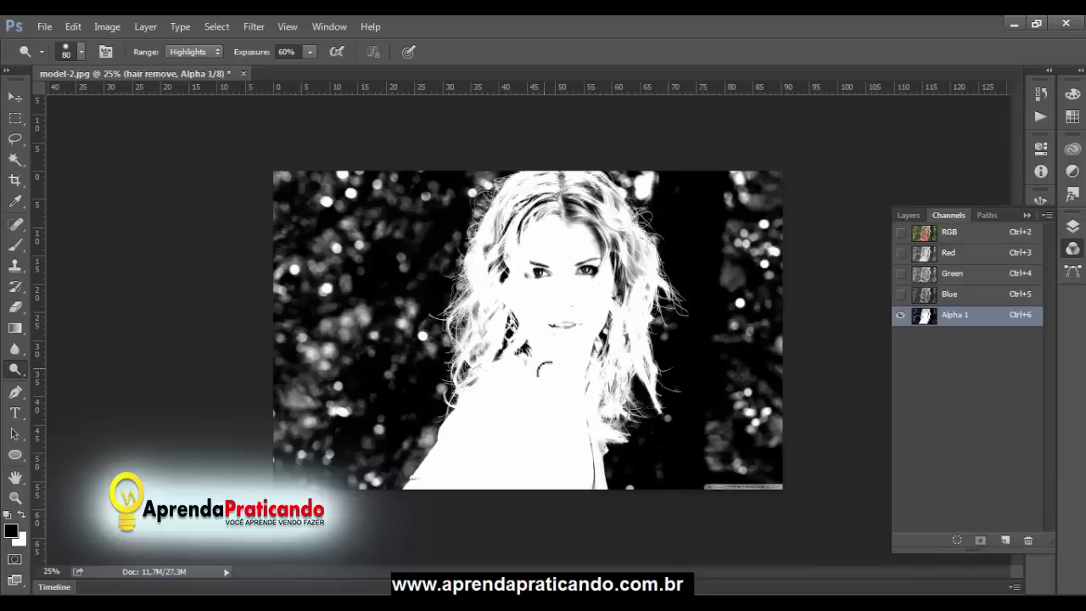
- Brighten the right hair edge from crown down and the lower-right hair in Alpha 1
key("ctrl+plus")
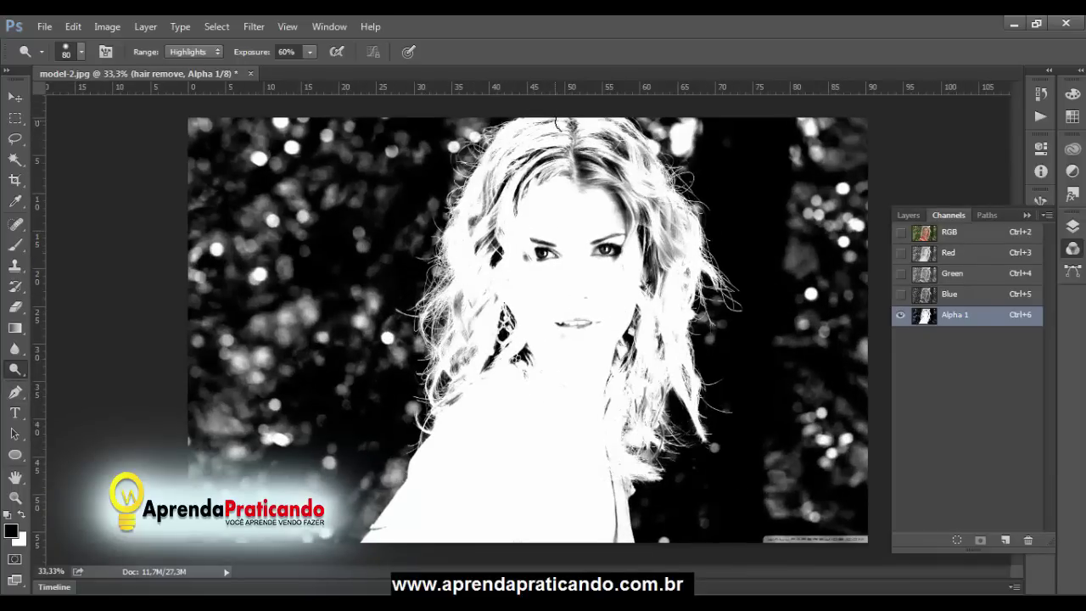
left_click_drag(558, 124, 714, 391)
left_click_drag(648, 469, 599, 504)
- Set up a white Brush with 50% hardness and 96 px size
key("x")
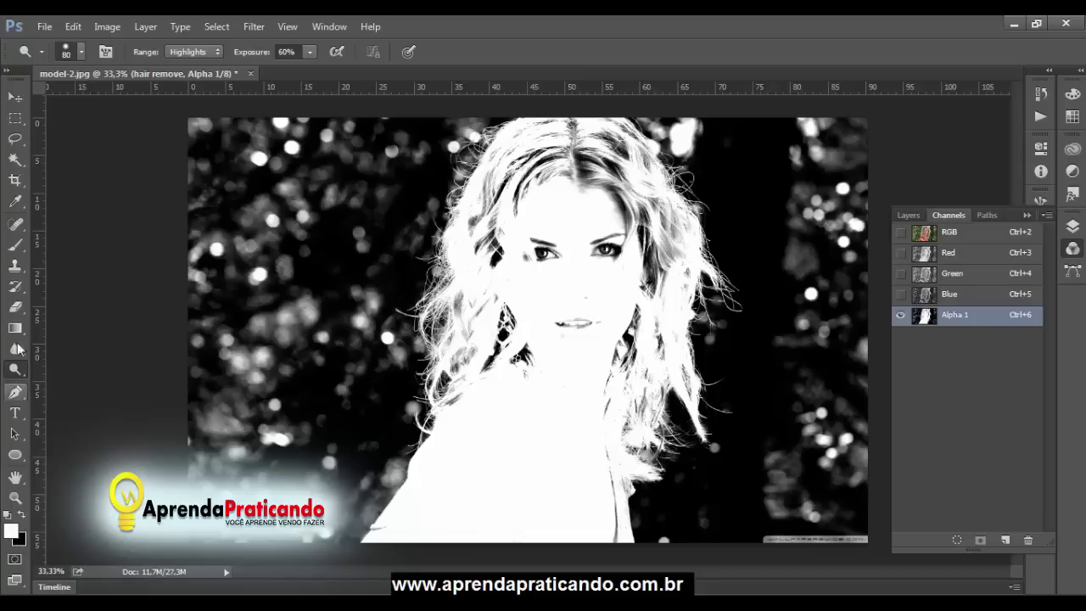
left_click(15, 248)
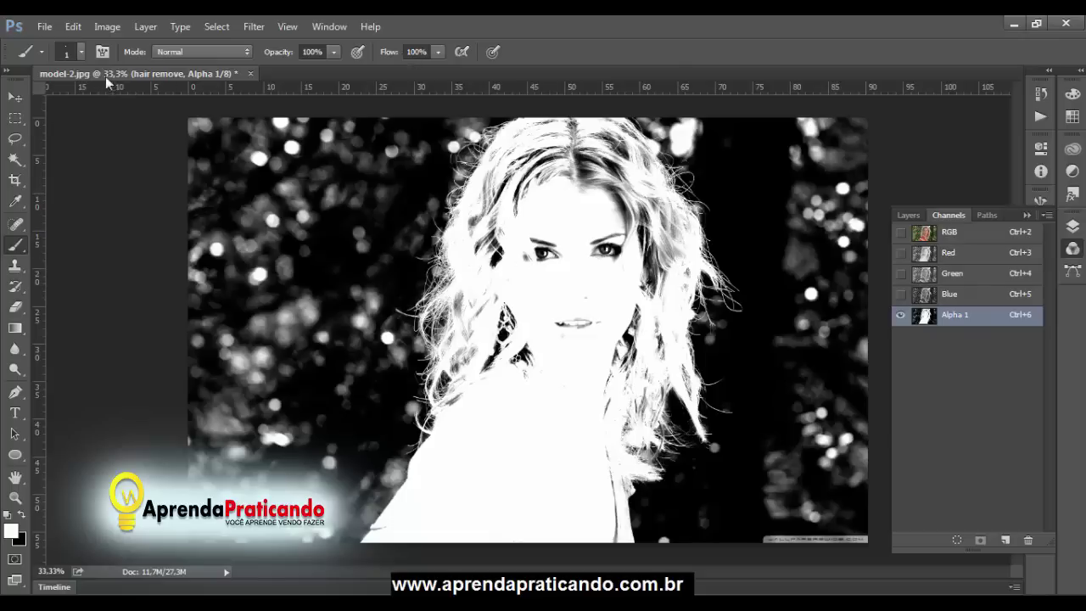
left_click(81, 53)
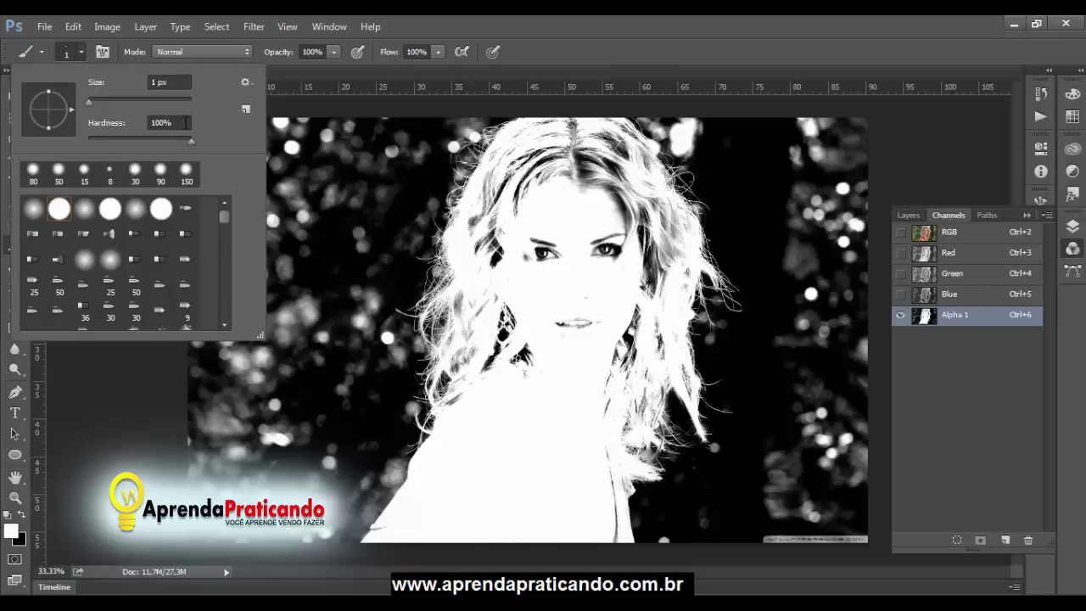
left_click(185, 122)
left_click_drag(185, 122, 143, 123)
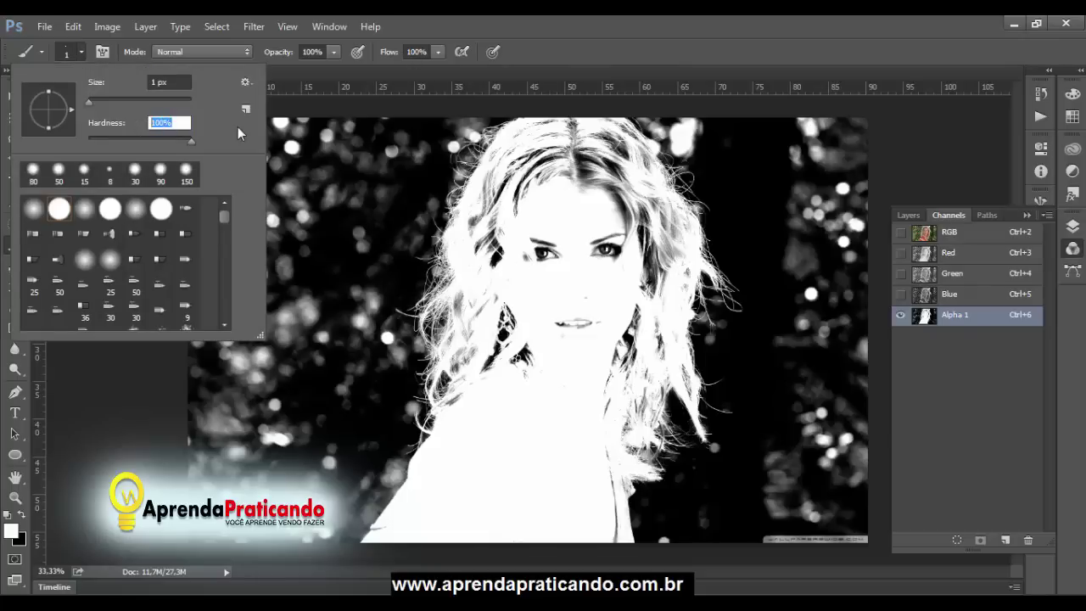
type("0")
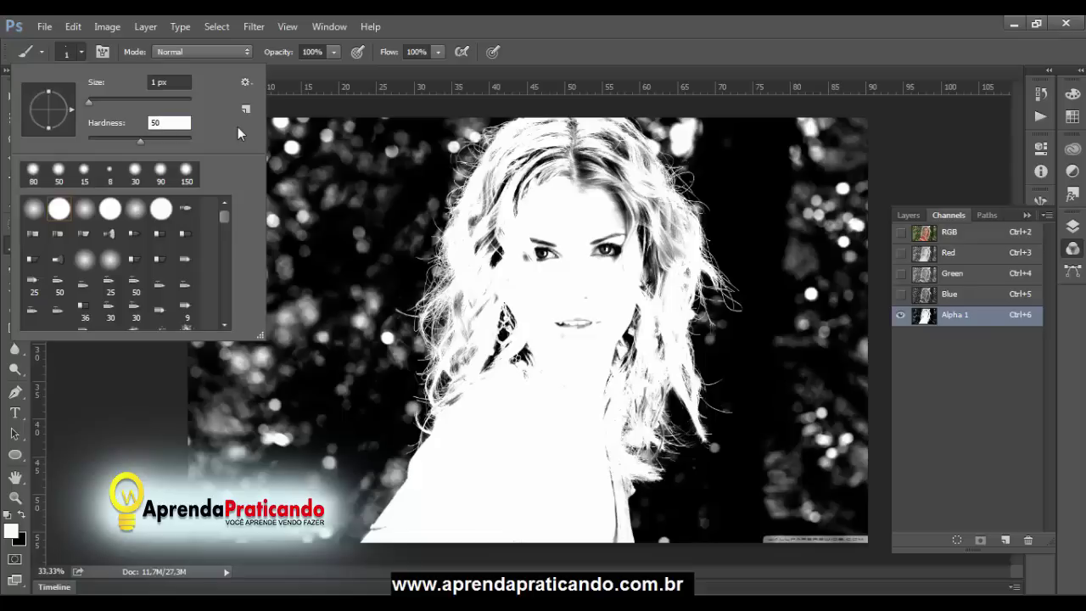
key("Return")
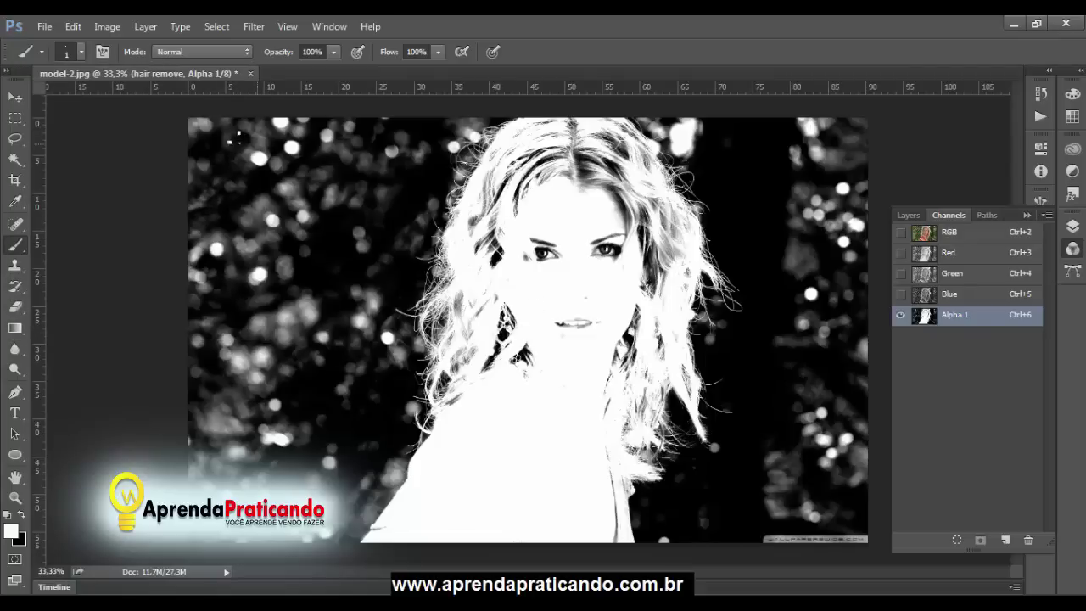
left_click(81, 53)
left_click_drag(89, 101, 137, 105)
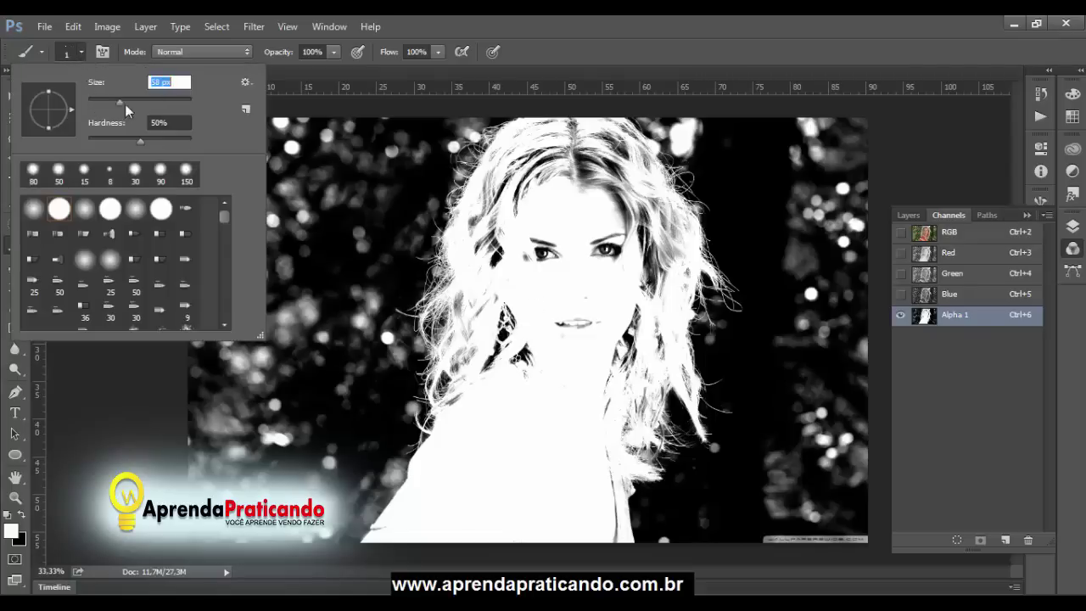
key("Return")
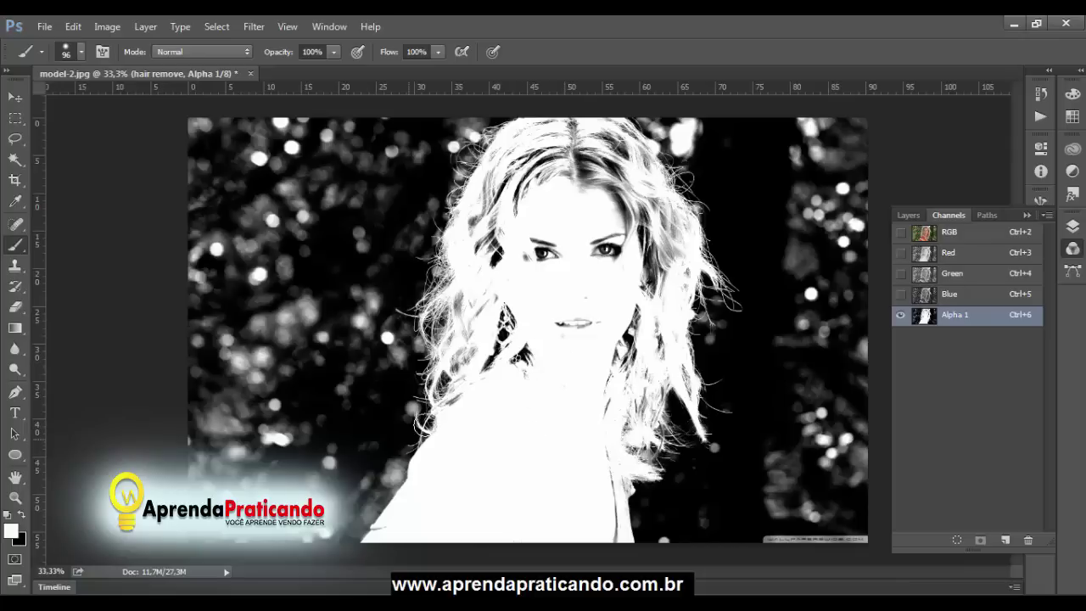
- Paint white over dark strands on the neck, face and hair, shrinking the brush to 40 px
mouse_move(521, 336)
left_mouse_down()
mouse_move(516, 368)
mouse_move(495, 341)
mouse_move(492, 291)
mouse_move(473, 303)
left_mouse_up()
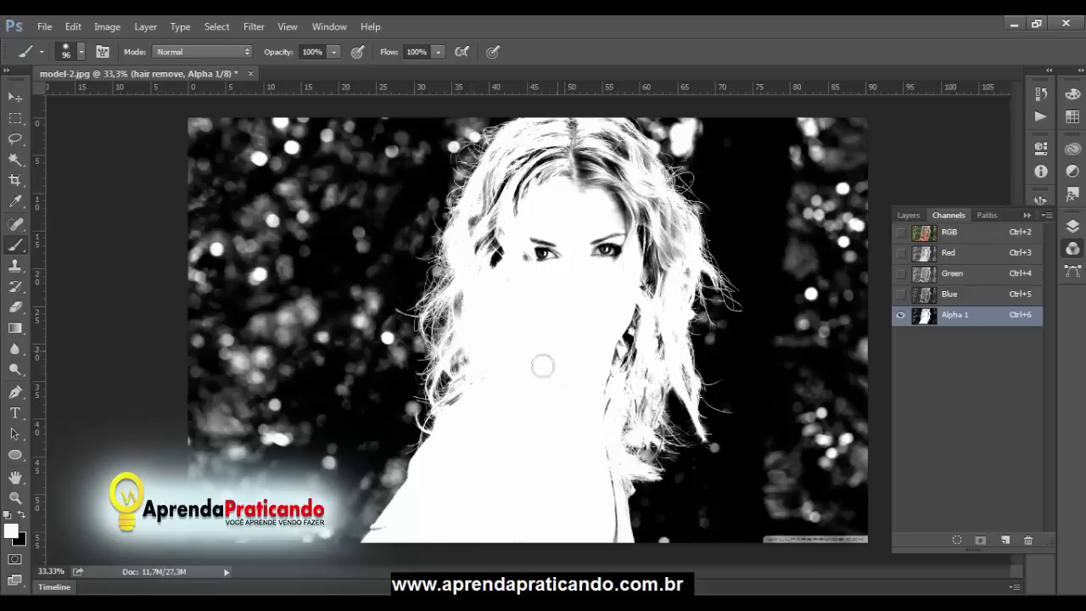
mouse_move(521, 266)
left_mouse_down()
mouse_move(502, 200)
mouse_move(480, 210)
mouse_move(490, 176)
mouse_move(543, 146)
mouse_move(535, 128)
mouse_move(568, 136)
mouse_move(514, 220)
mouse_move(608, 150)
mouse_move(635, 165)
mouse_move(642, 284)
mouse_move(595, 456)
left_mouse_up()
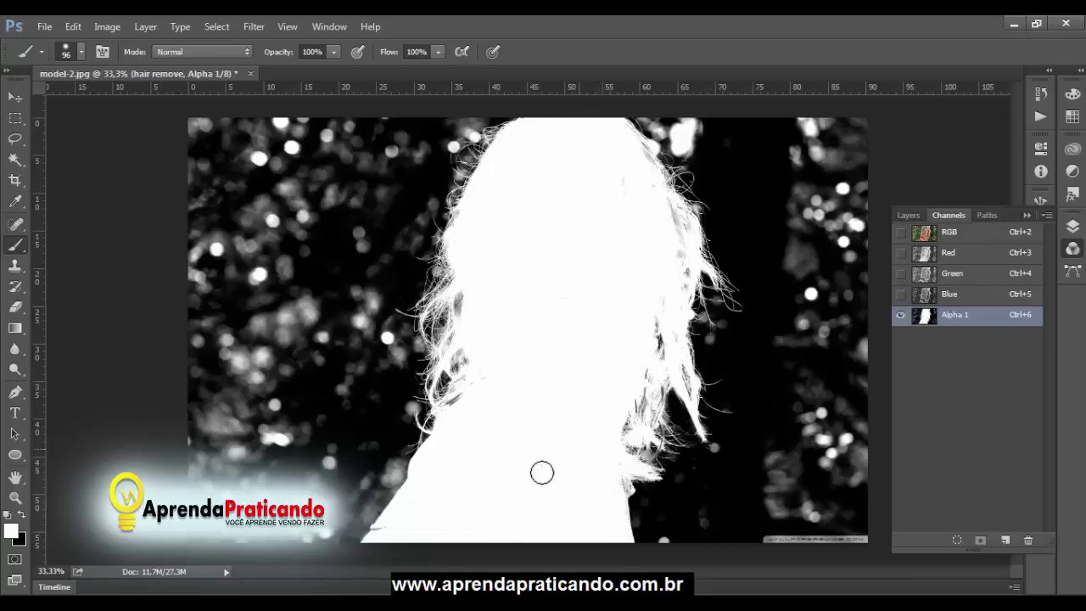
scroll(541, 472, "down", 2, "alt")
scroll(515, 317, "up", 3, "alt")
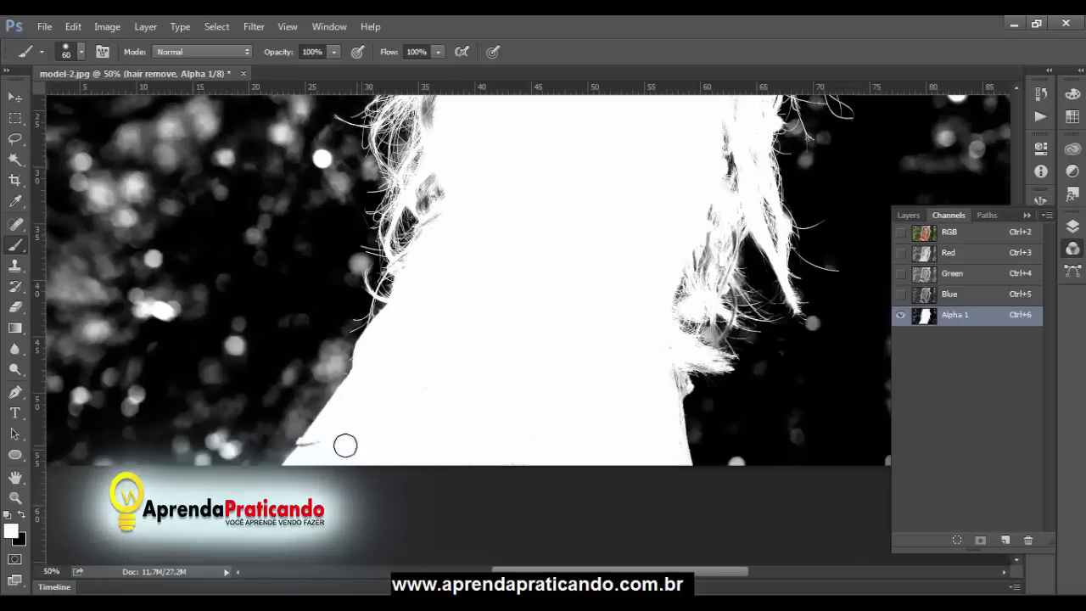
key("bracketleft")
key("bracketleft")
key("bracketleft")
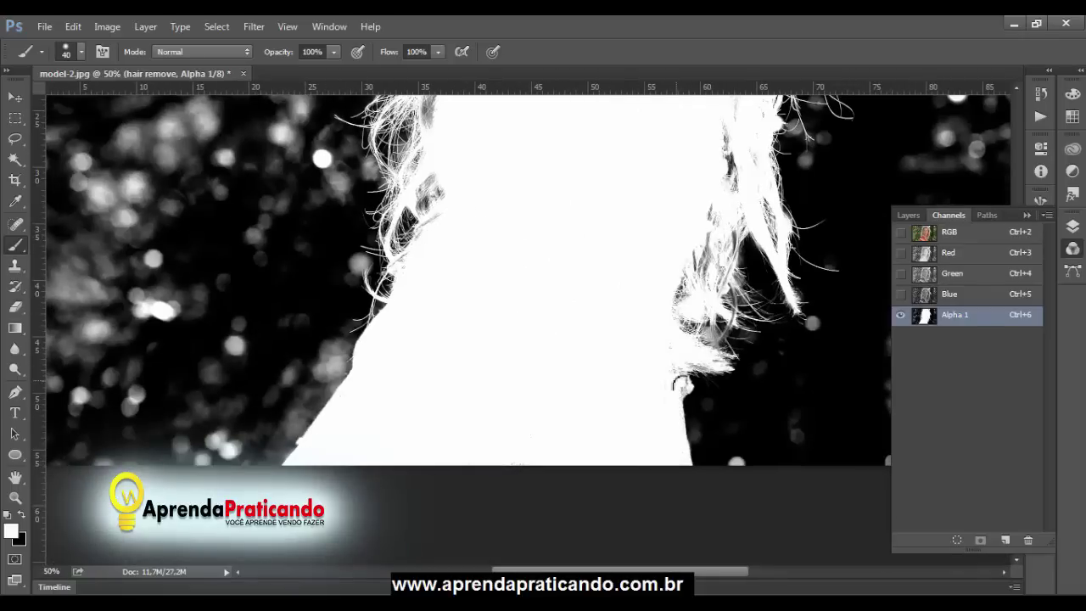
left_click_drag(654, 359, 572, 548)
mouse_move(598, 236)
left_mouse_down()
mouse_move(599, 314)
mouse_move(508, 235)
mouse_move(534, 214)
left_mouse_up()
key("ctrl+minus")
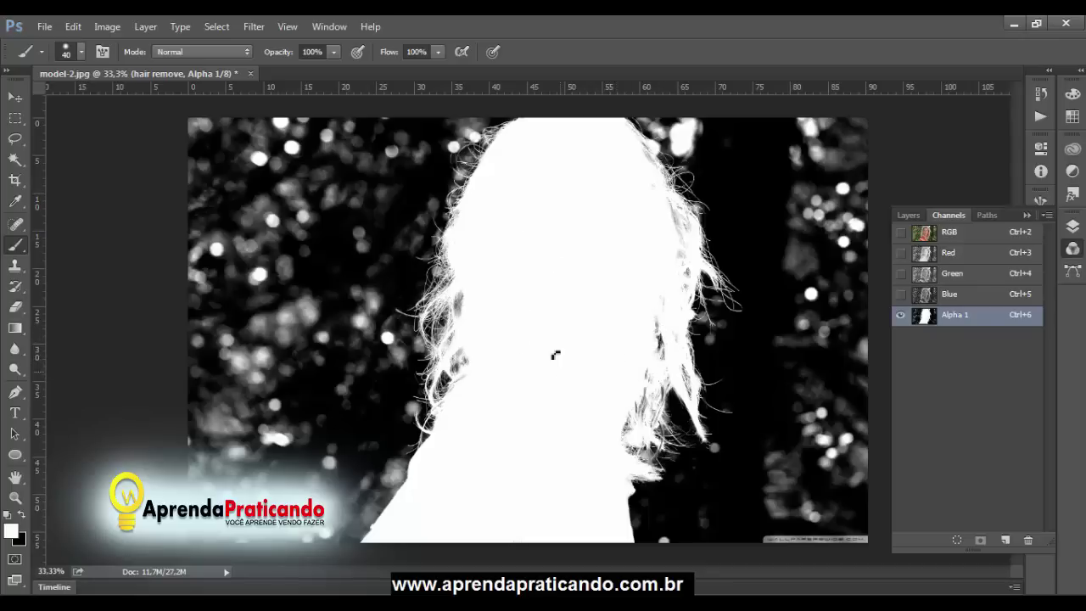
- Invert Alpha 1 and zoom to 50% on the silhouette's hair edges
key("alt+s")
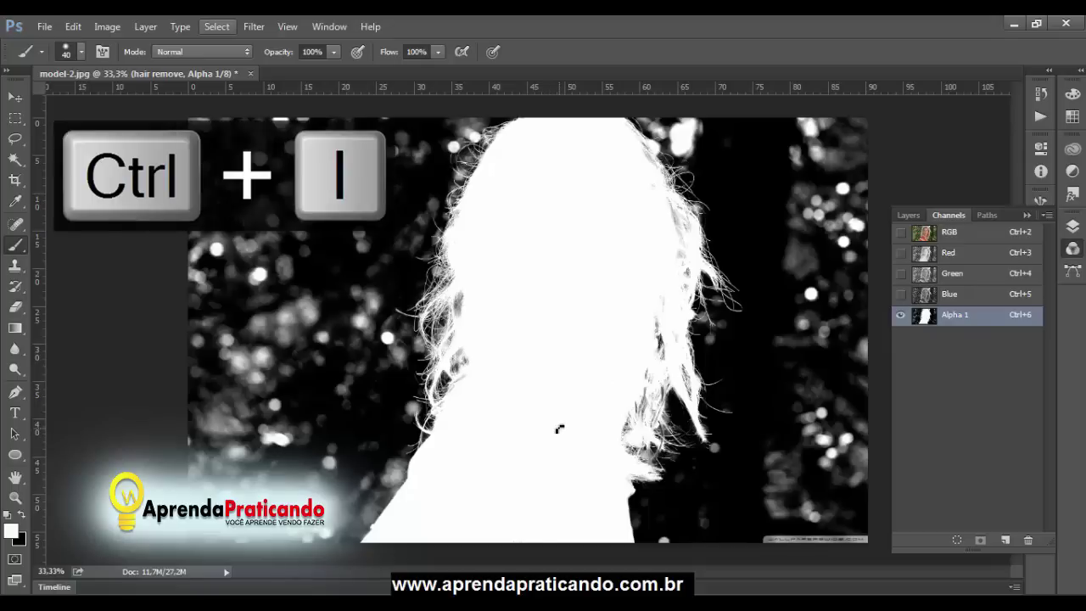
key("ctrl+i")
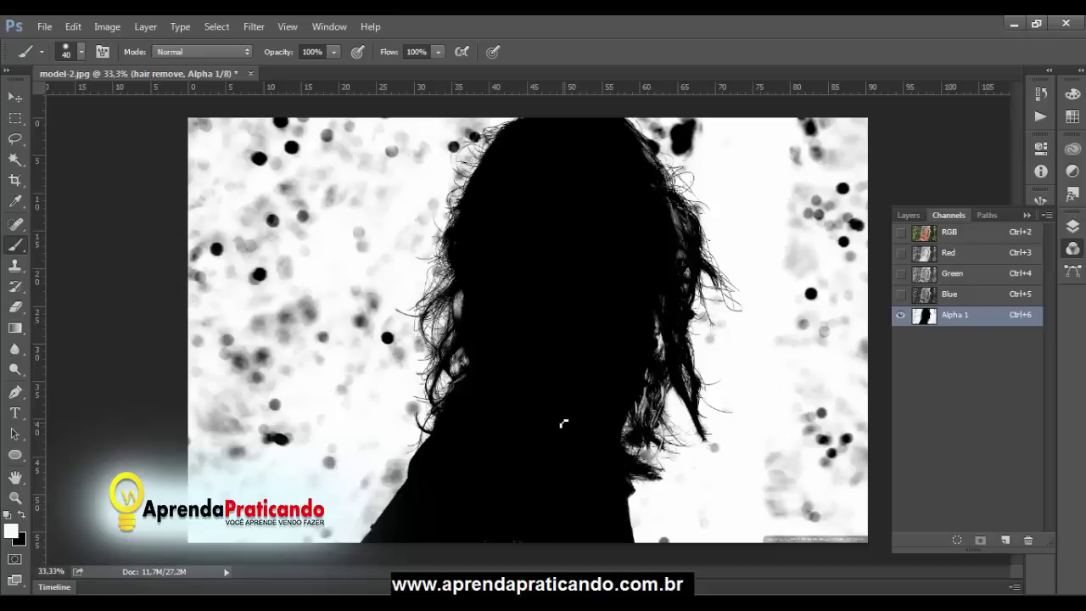
key("ctrl+plus")
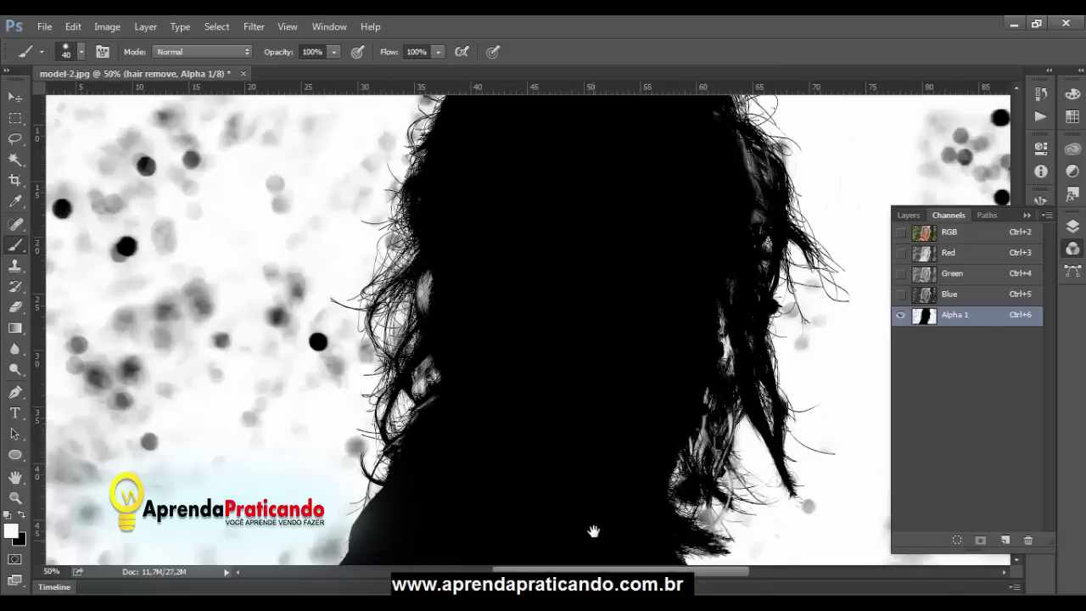
mouse_move(591, 529)
left_mouse_down()
mouse_move(598, 391)
mouse_move(538, 485)
mouse_move(543, 409)
left_mouse_up()
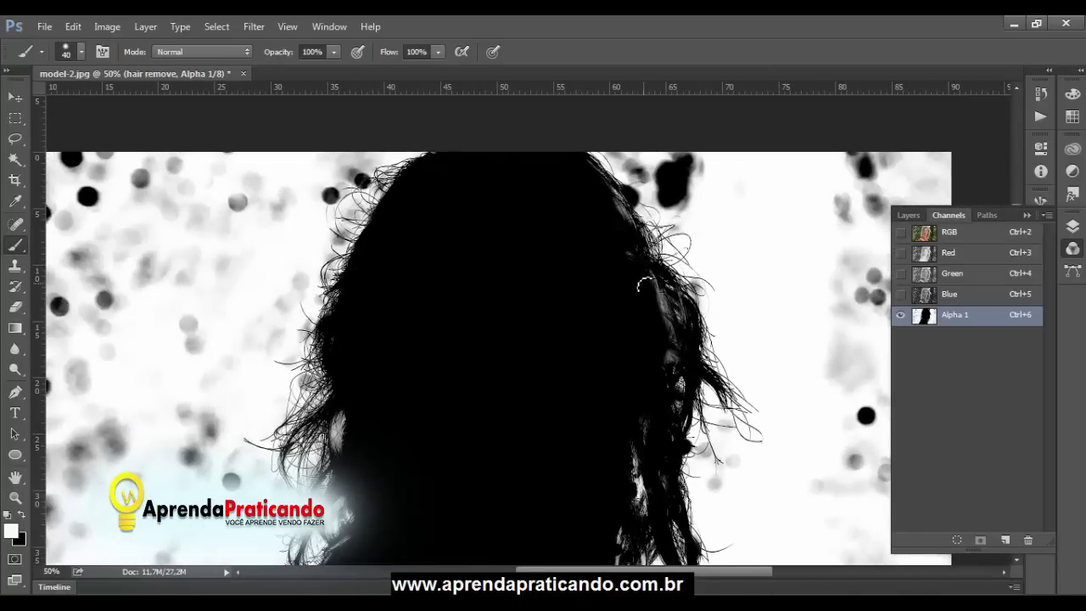
- Make black the paint colour and pan around to inspect the hair edges
left_click(23, 516)
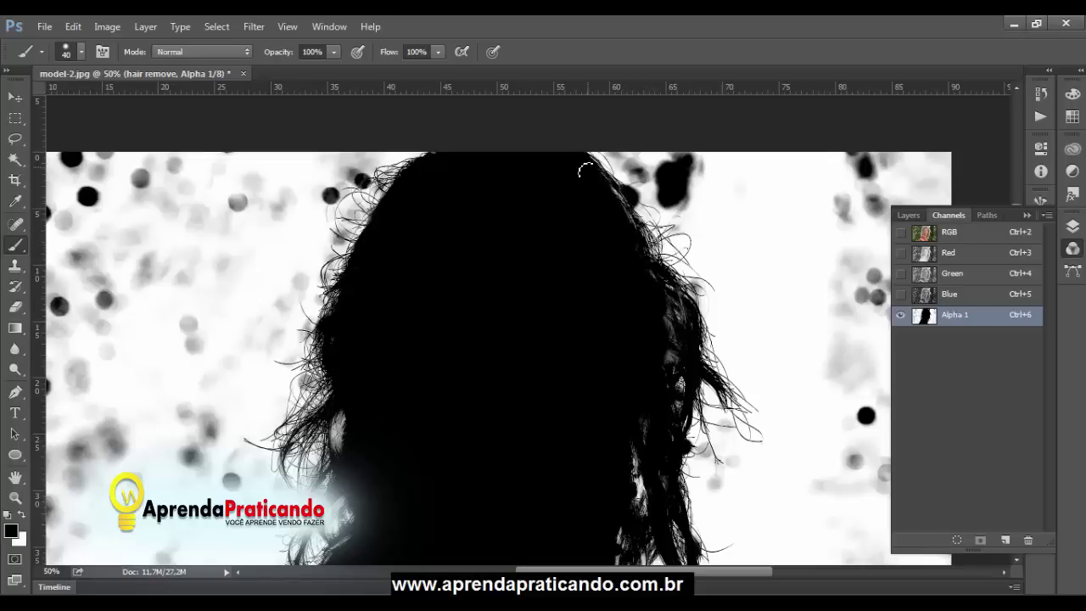
scroll(582, 426, "down", 5)
scroll(585, 377, "down", 3)
scroll(543, 380, "left", 3)
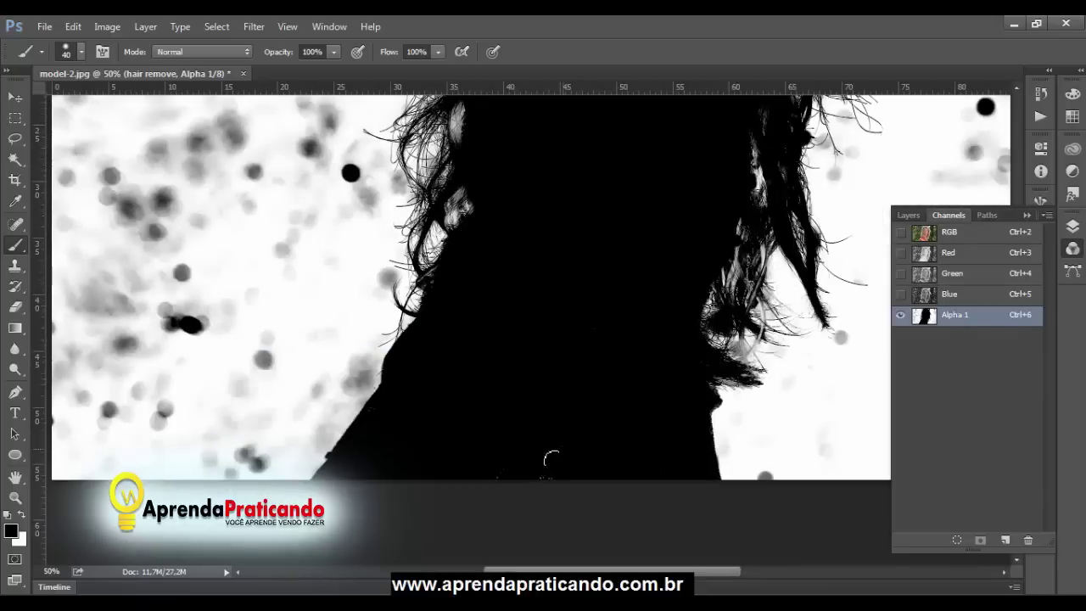
scroll(539, 433, "up", 4)
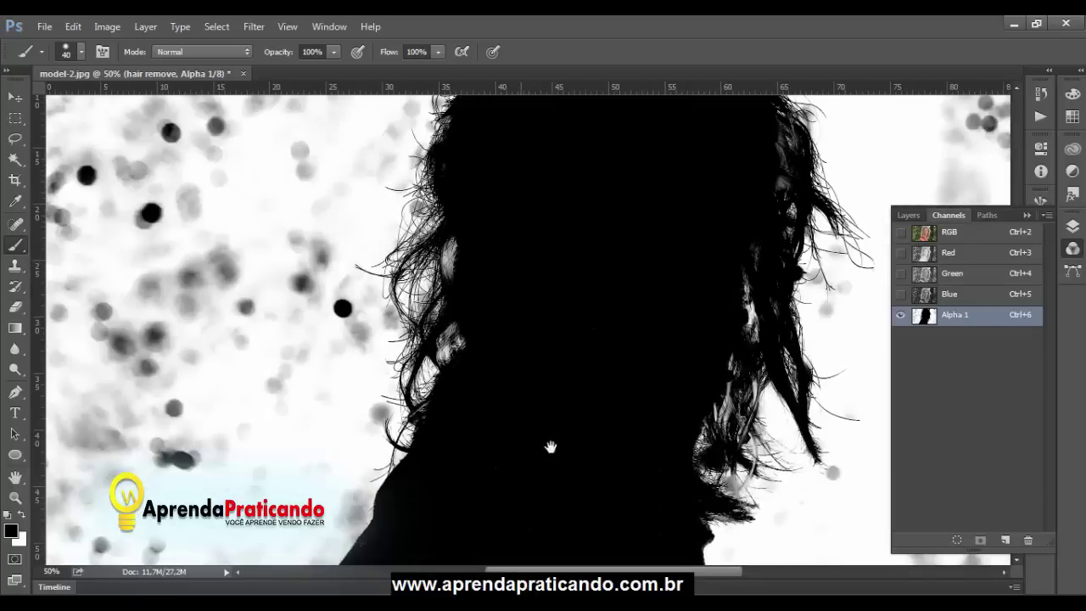
scroll(556, 448, "up", 1)
scroll(585, 458, "up", 1)
scroll(628, 424, "left", 2)
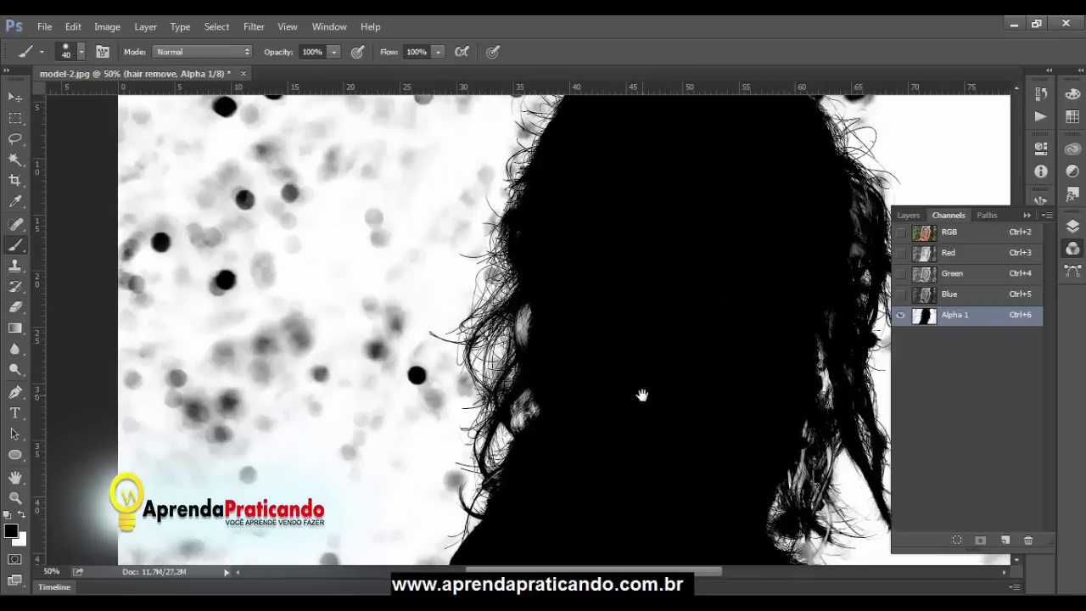
scroll(642, 395, "down", 1)
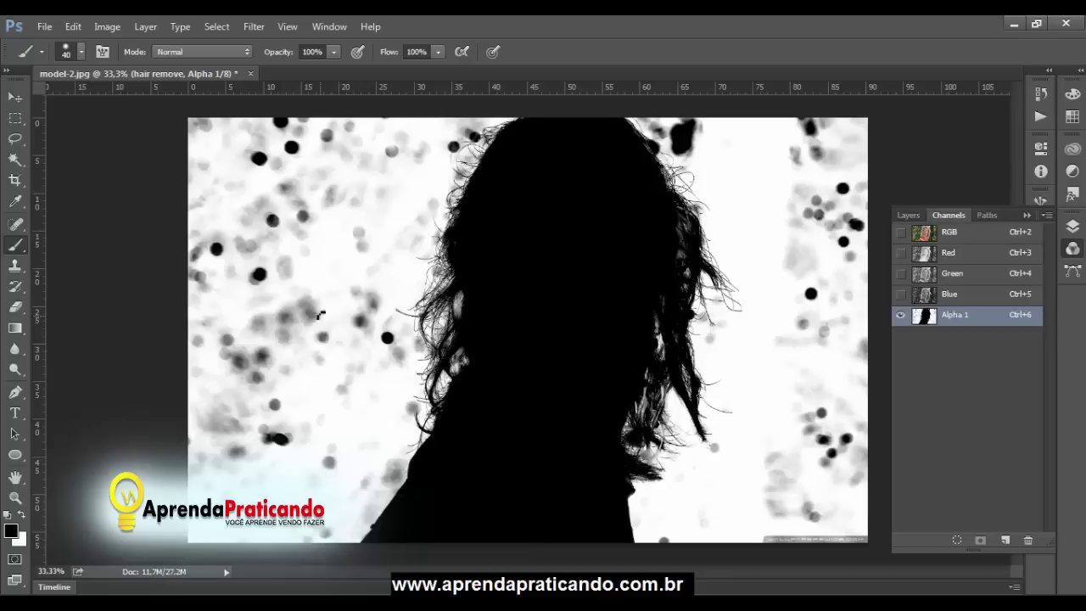
- Select the Dodge tool with 70% exposure and a 200 px brush
left_click(15, 96)
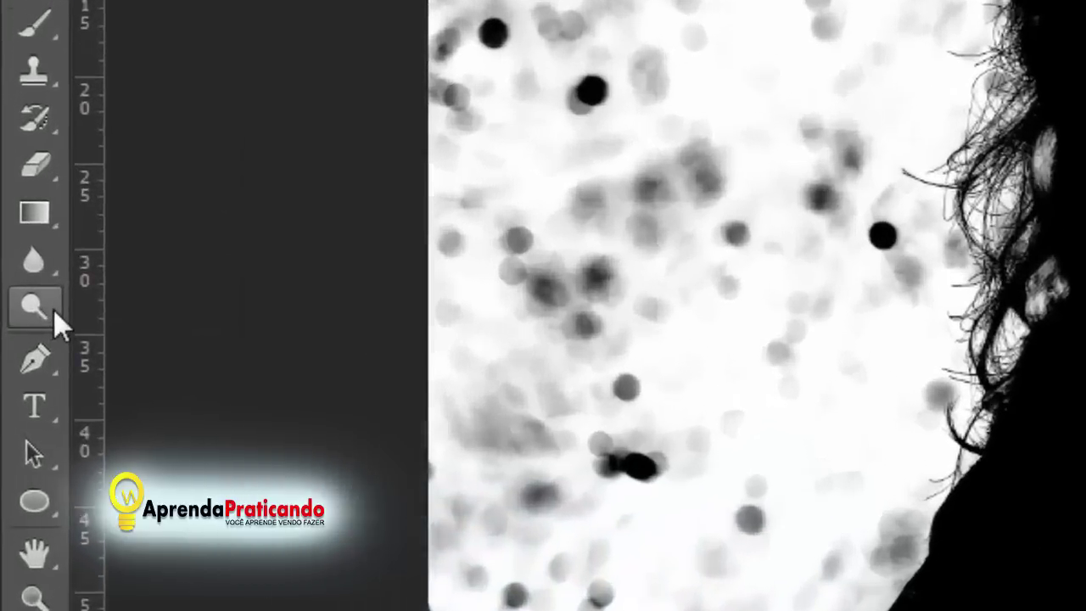
right_click(54, 310)
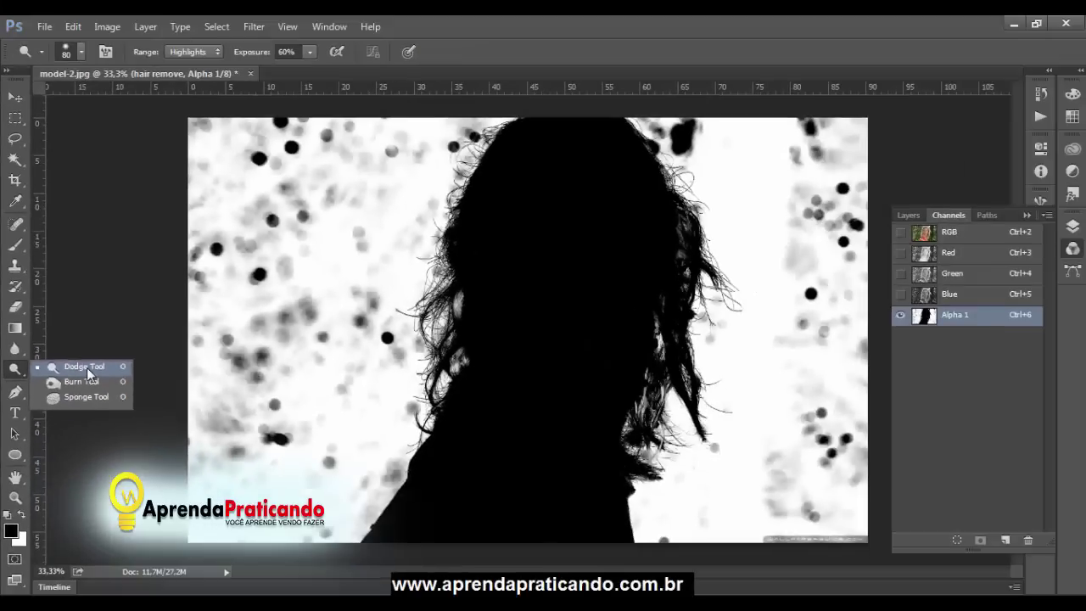
left_click(86, 367)
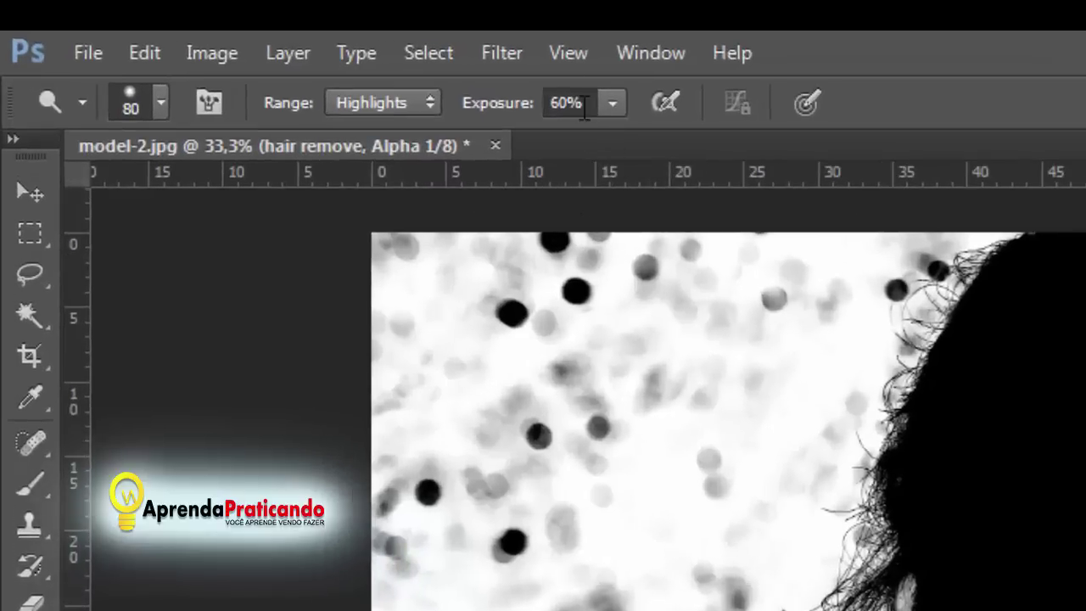
left_click(271, 52)
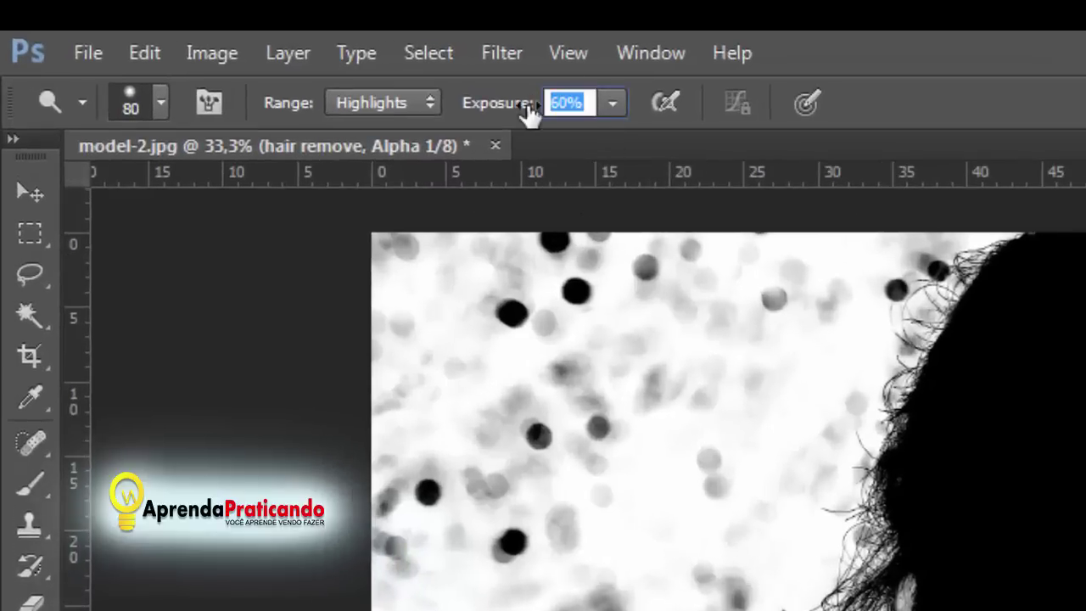
type("70")
key("Return")
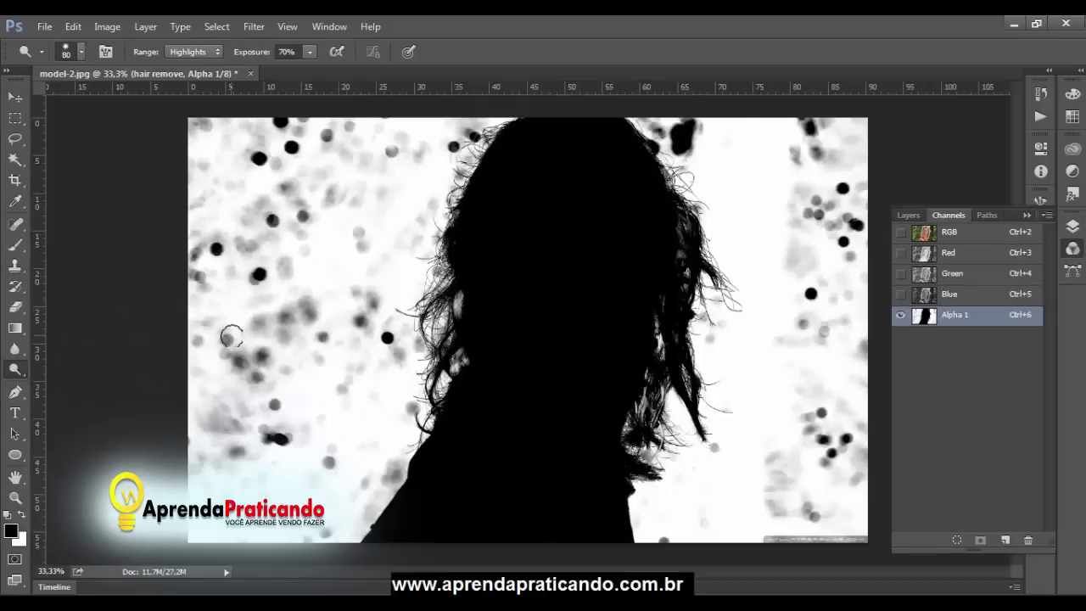
key("bracketright")
key("bracketright")
key("bracketright")
- Dodge the grey specks and dark blobs around the hair on both sides toward white
mouse_move(305, 275)
left_mouse_down()
mouse_move(334, 213)
mouse_move(279, 247)
mouse_move(238, 141)
mouse_move(193, 145)
mouse_move(263, 128)
mouse_move(323, 131)
mouse_move(272, 424)
mouse_move(216, 365)
mouse_move(256, 325)
mouse_move(195, 465)
left_mouse_up()
mouse_move(303, 484)
left_mouse_down()
mouse_move(365, 508)
mouse_move(368, 466)
mouse_move(382, 462)
mouse_move(282, 479)
mouse_move(387, 375)
mouse_move(404, 221)
mouse_move(432, 134)
mouse_move(395, 138)
mouse_move(425, 170)
mouse_move(266, 125)
left_mouse_up()
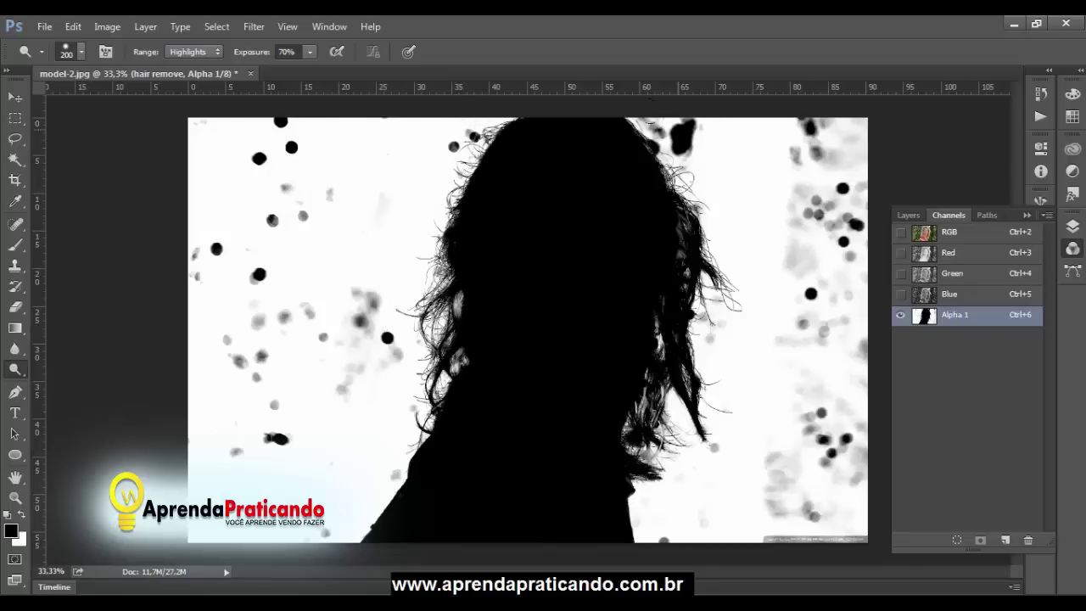
left_click_drag(649, 128, 696, 140)
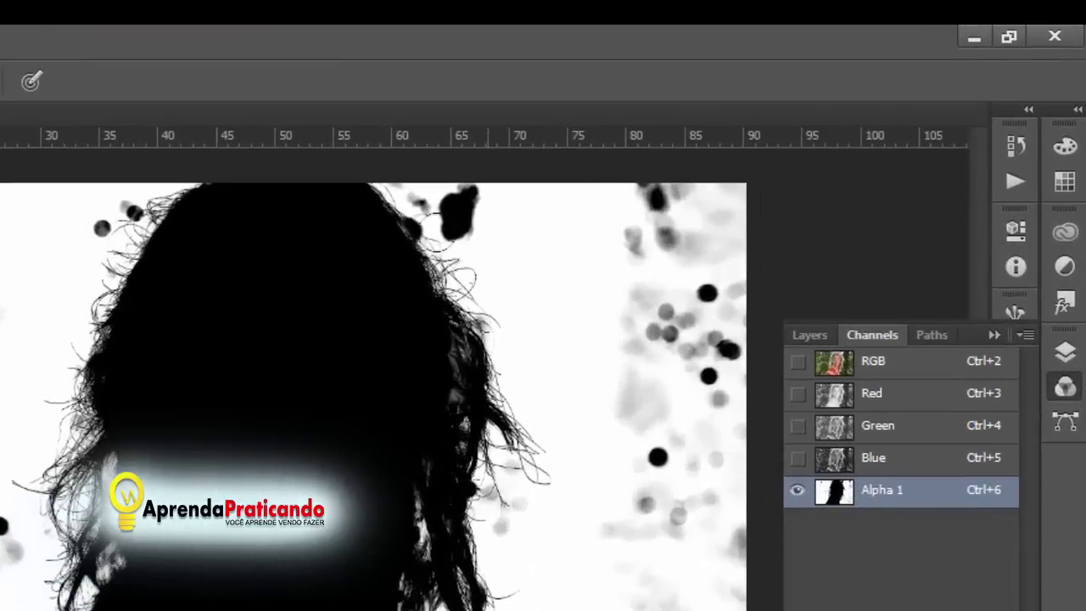
mouse_move(449, 241)
left_mouse_down()
mouse_move(493, 310)
mouse_move(547, 459)
mouse_move(517, 433)
mouse_move(547, 528)
mouse_move(492, 496)
mouse_move(509, 602)
mouse_move(489, 577)
mouse_move(424, 607)
left_mouse_up()
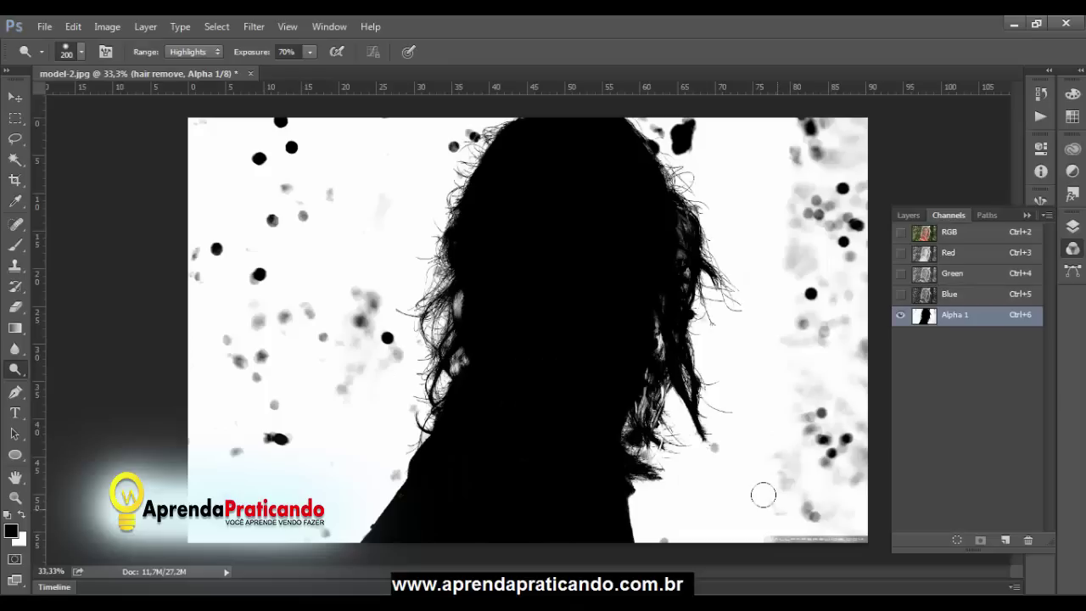
mouse_move(763, 492)
left_mouse_down()
mouse_move(797, 351)
mouse_move(800, 266)
mouse_move(790, 254)
mouse_move(840, 153)
mouse_move(810, 131)
mouse_move(785, 325)
mouse_move(854, 277)
mouse_move(817, 382)
mouse_move(810, 517)
mouse_move(858, 476)
left_mouse_up()
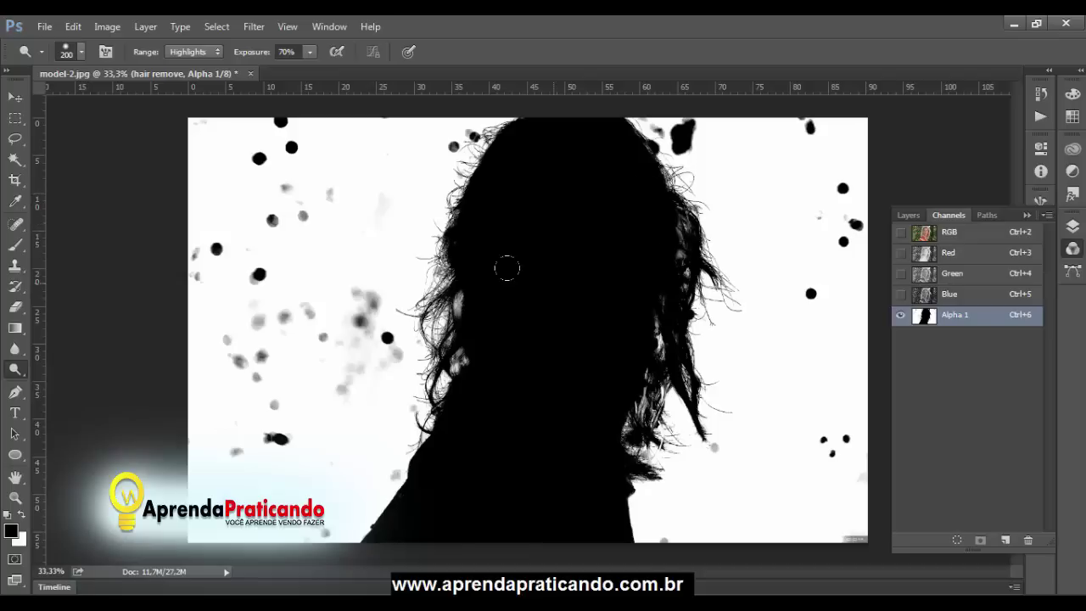
mouse_move(363, 235)
left_mouse_down()
mouse_move(357, 315)
mouse_move(371, 332)
left_mouse_up()
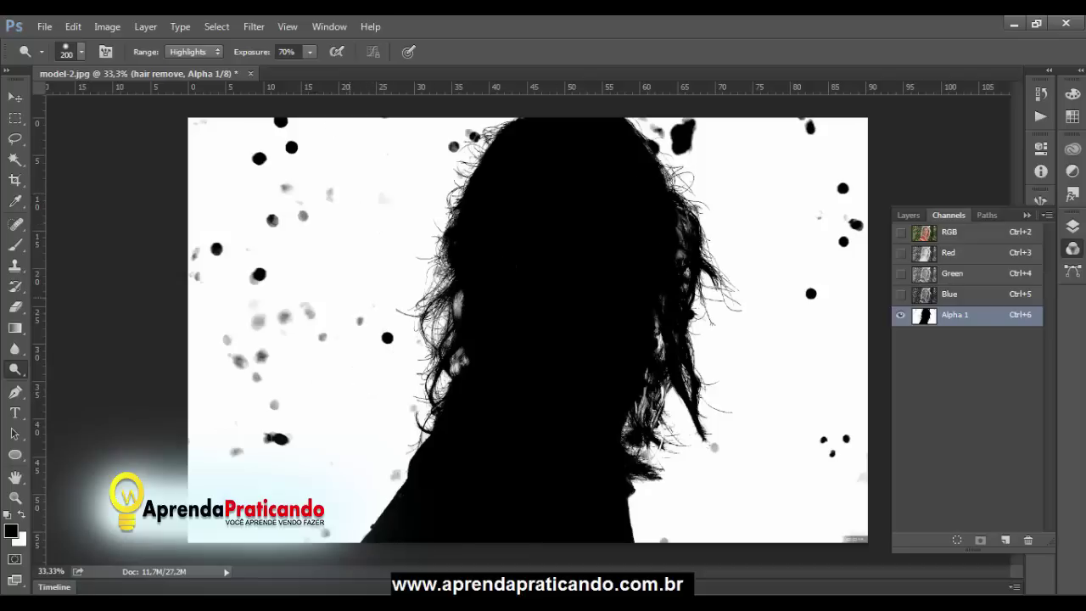
left_click_drag(286, 189, 191, 123)
mouse_move(215, 261)
left_mouse_down()
mouse_move(352, 226)
mouse_move(235, 364)
mouse_move(221, 347)
mouse_move(251, 461)
mouse_move(339, 519)
mouse_move(658, 467)
mouse_move(683, 135)
mouse_move(290, 125)
left_mouse_up()
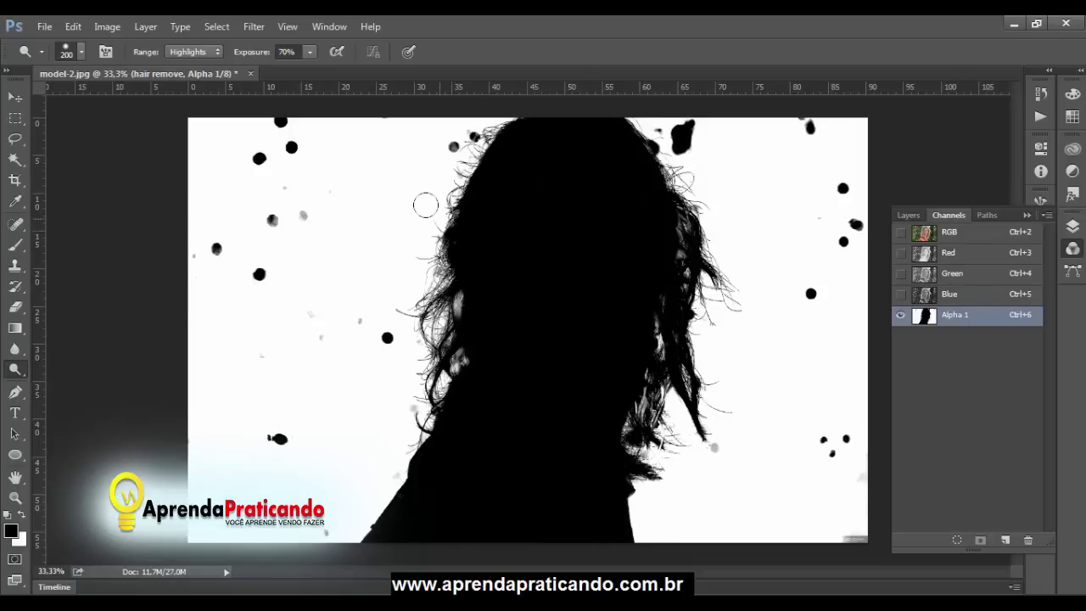
left_click(15, 97)
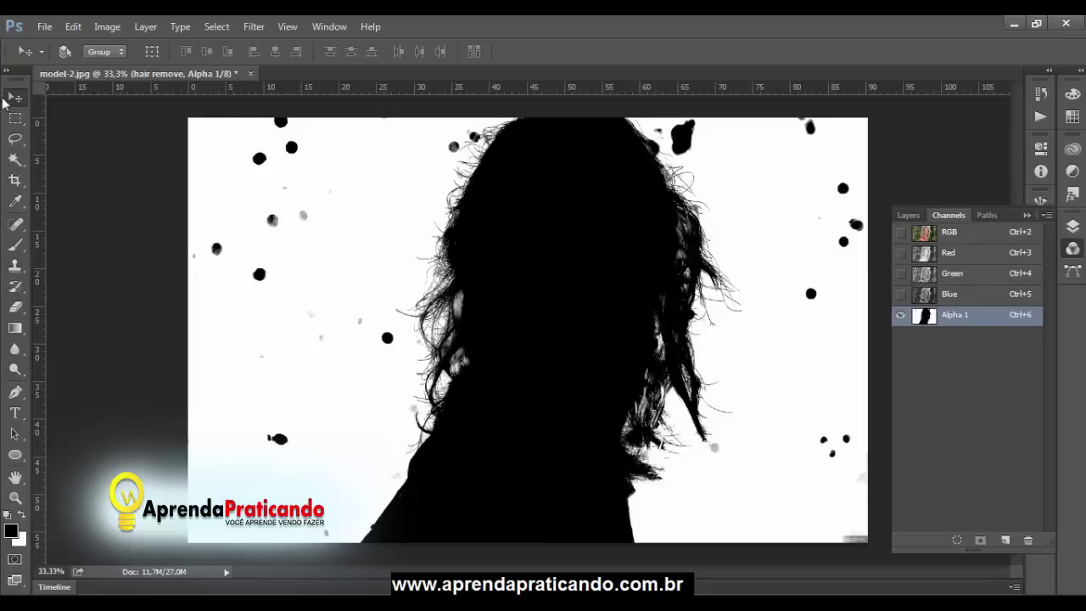
- Paint the black spot on the left background white with an enlarged white brush
left_click(14, 201)
left_click(16, 246)
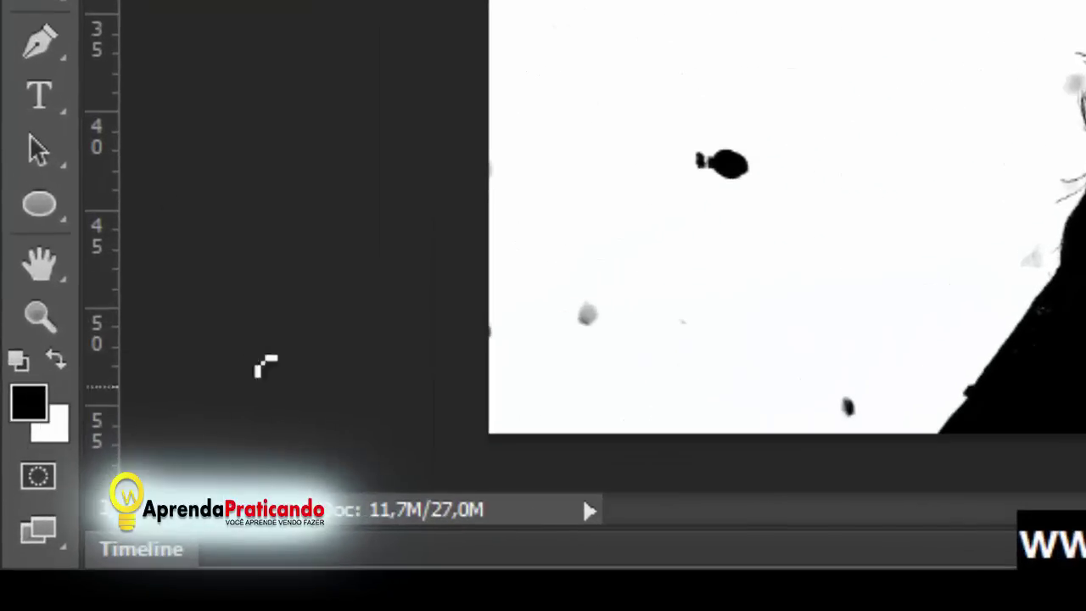
left_click(58, 362)
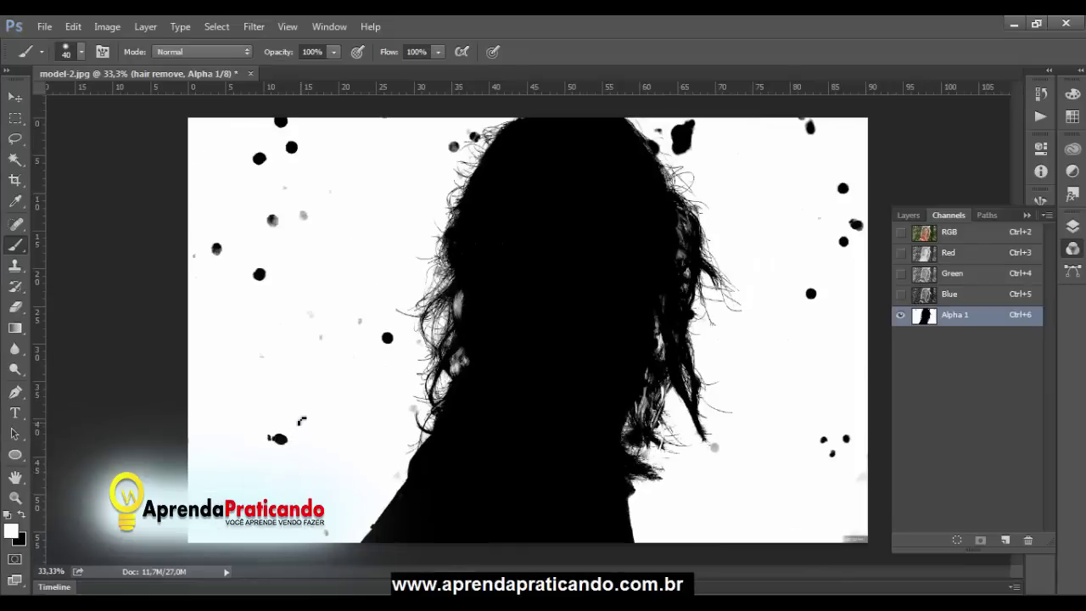
key("bracketright")
key("bracketright")
key("bracketright")
left_click(280, 428)
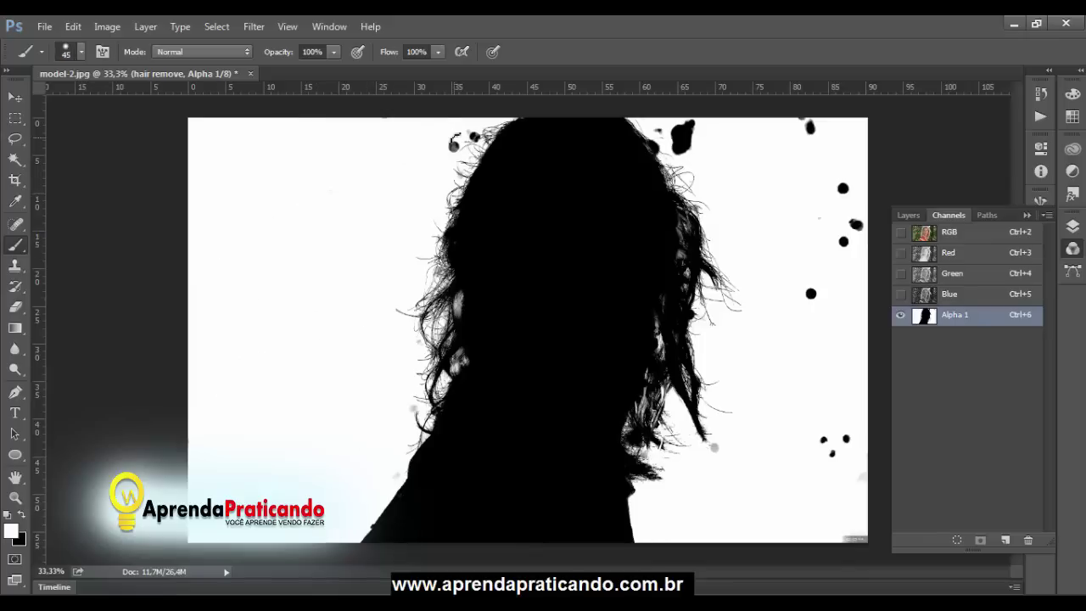
- Paint out the grey smudge and dark blob along the upper hair edge, then switch to black
key("ctrl+plus")
key("ctrl+plus")
key("ctrl+plus")
key("ctrl+plus")
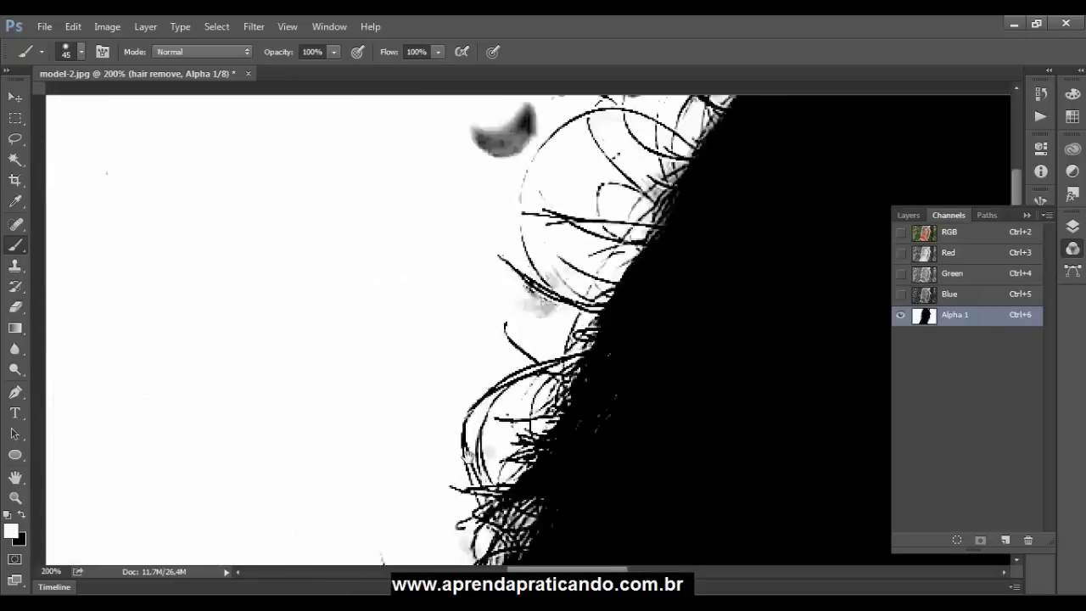
key("bracketleft")
key("bracketleft")
key("bracketleft")
left_click_drag(521, 135, 589, 186)
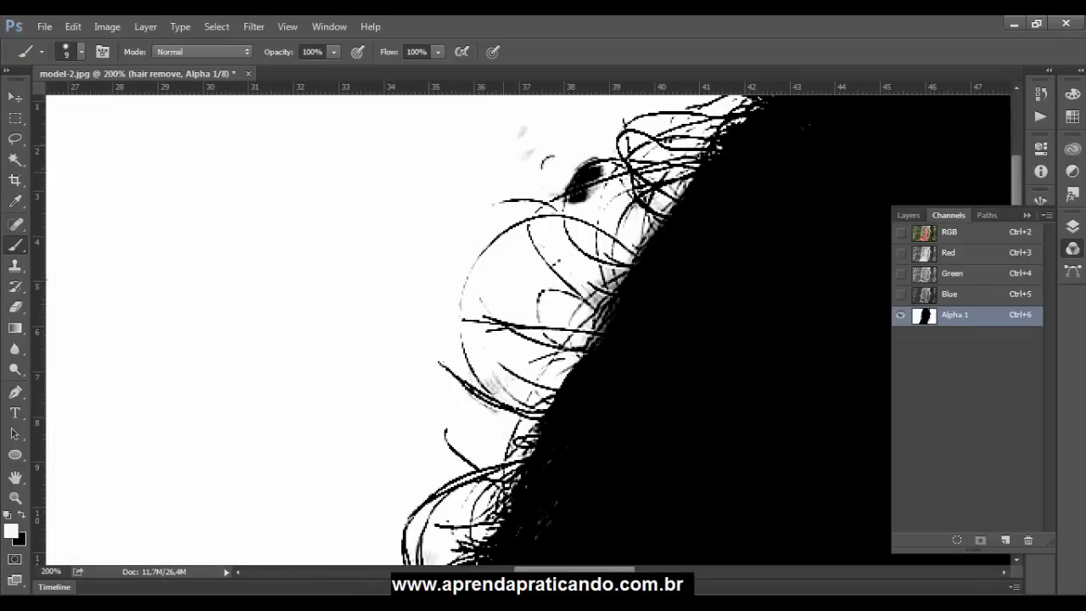
mouse_move(661, 246)
left_mouse_down()
mouse_move(622, 185)
mouse_move(458, 231)
mouse_move(514, 208)
left_mouse_up()
key("bracketleft")
key("bracketleft")
key("bracketleft")
key("bracketleft")
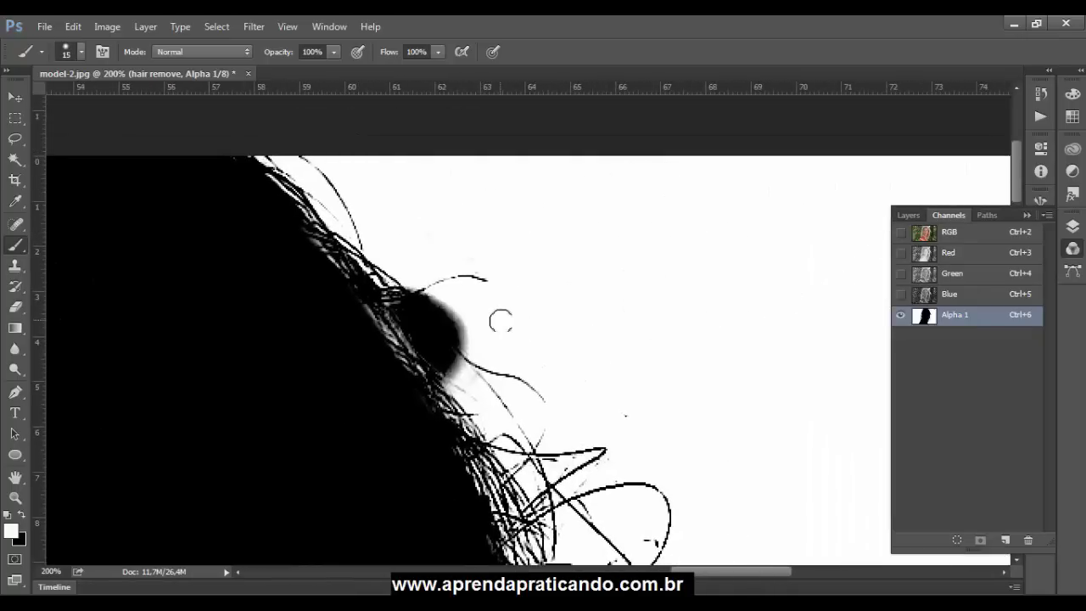
mouse_move(439, 296)
left_mouse_down()
mouse_move(396, 326)
mouse_move(441, 369)
mouse_move(424, 311)
mouse_move(457, 358)
mouse_move(417, 279)
mouse_move(401, 295)
left_mouse_up()
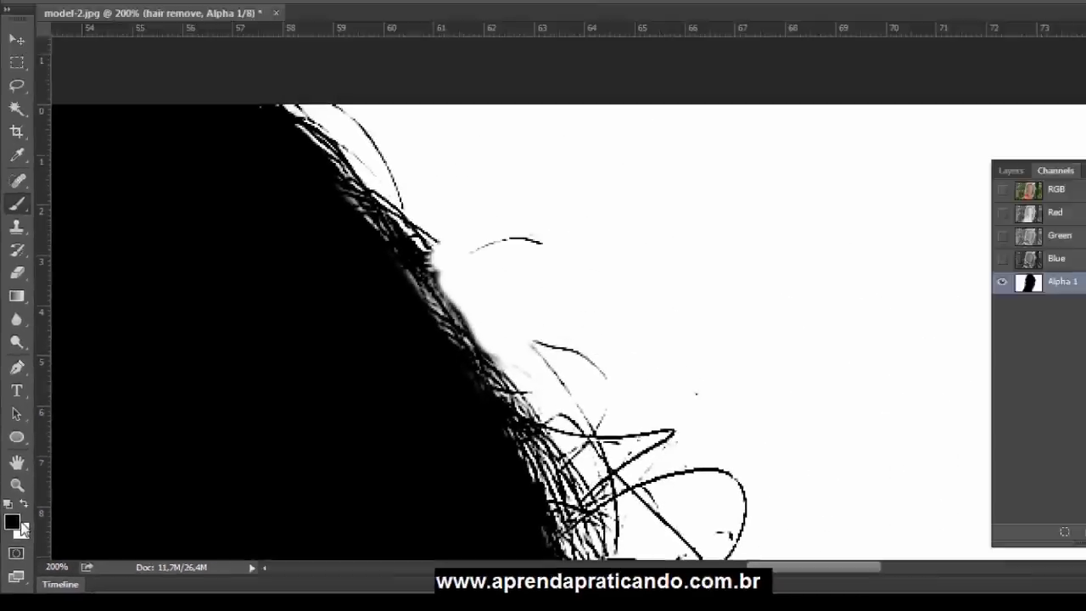
key("x")
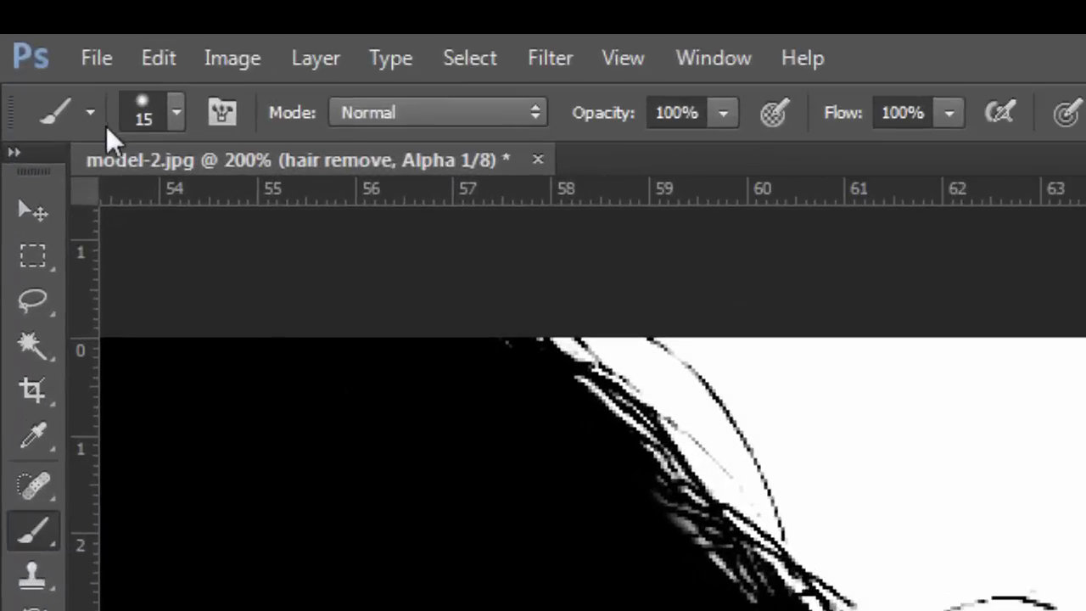
- Choose the Hard Round brush tip at 1 px size
left_click(60, 74)
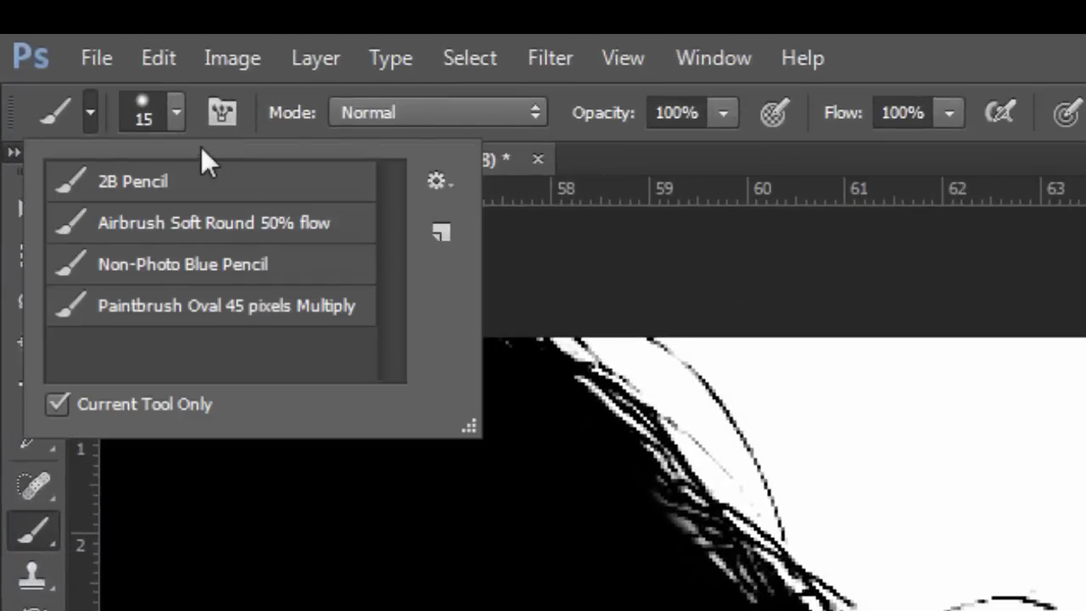
left_click(177, 112)
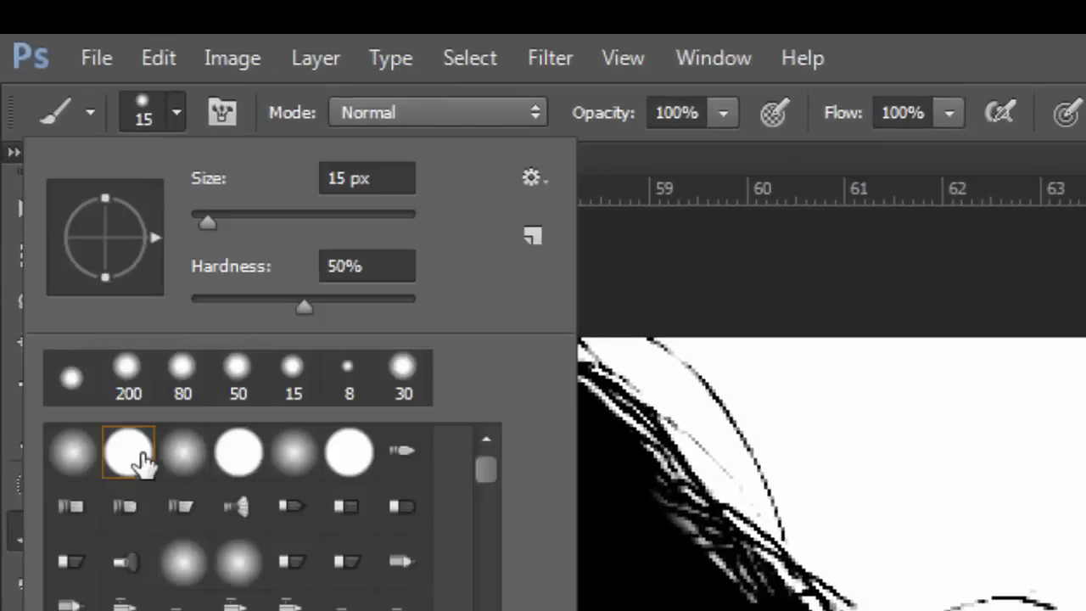
left_click(129, 454)
double_click(336, 178)
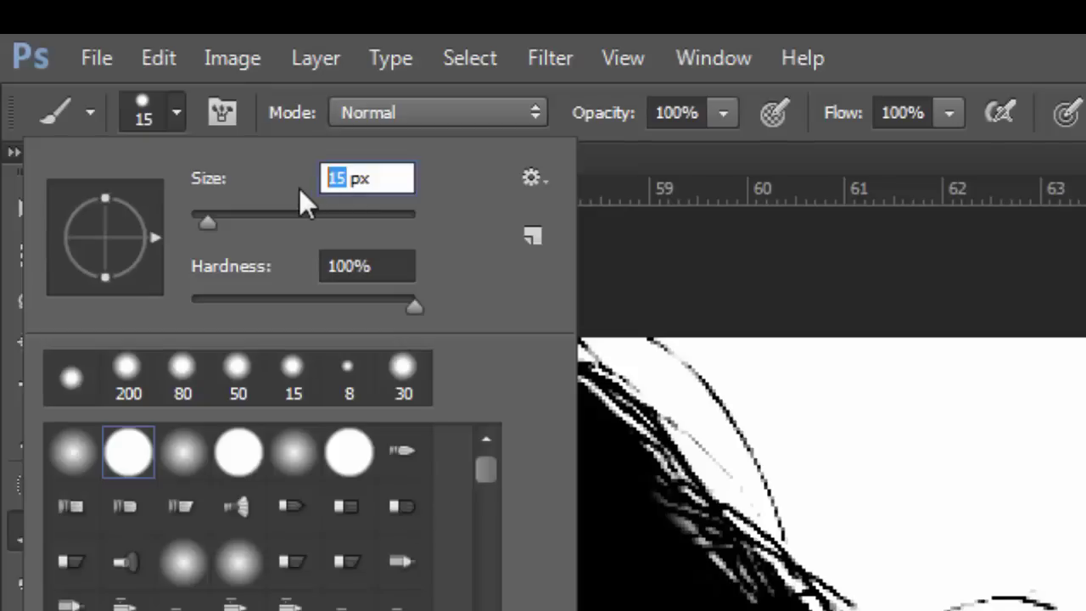
type("1")
key("Return")
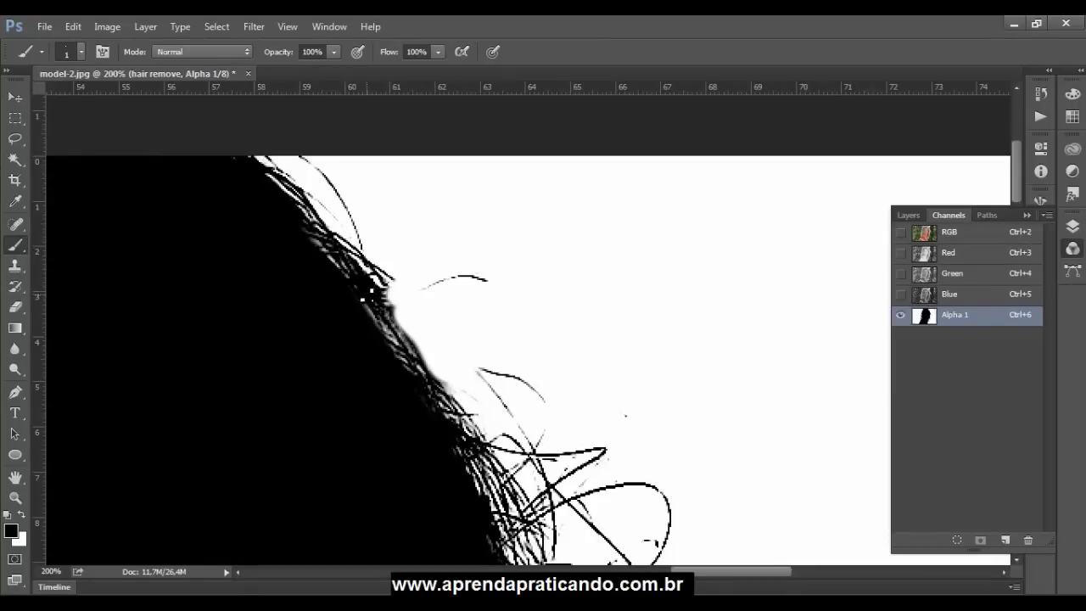
- Paint four thin black strands off the left hair edge
left_click_drag(382, 298, 475, 278)
left_click_drag(374, 270, 492, 404)
left_click_drag(392, 312, 509, 449)
left_click_drag(421, 326, 516, 449)
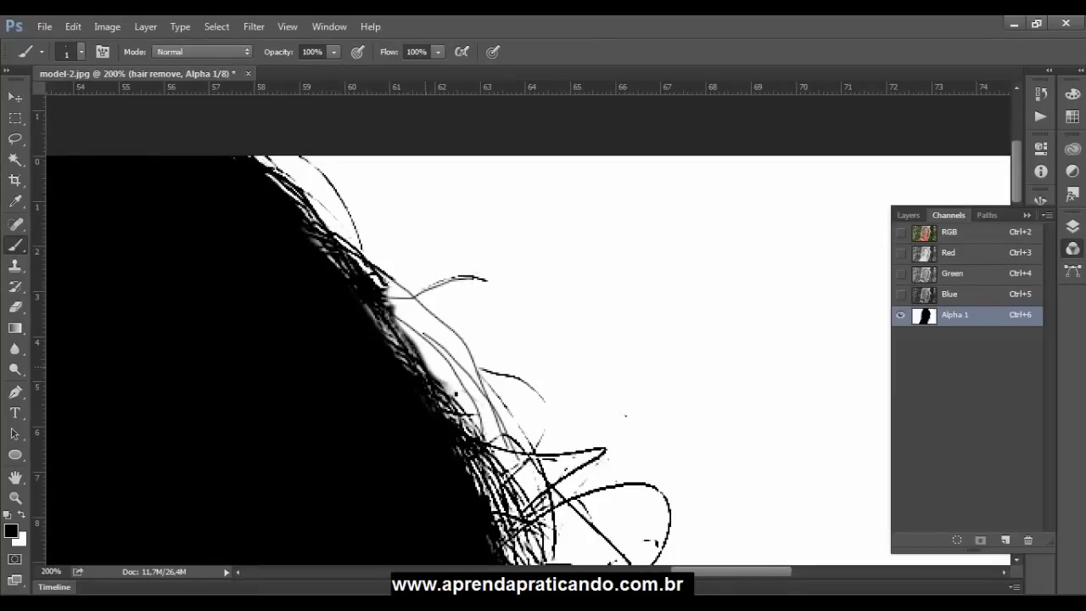
- Paint more fine black strands further along the hair edge, then zoom to 66.67%
scroll(523, 344, "down", 5)
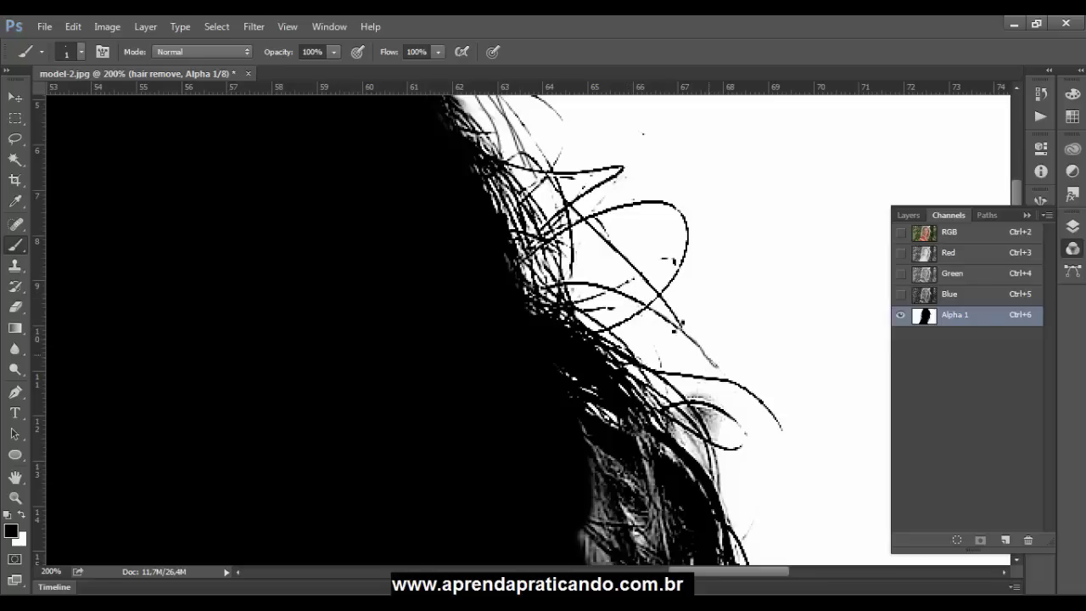
scroll(657, 363, "down", 2)
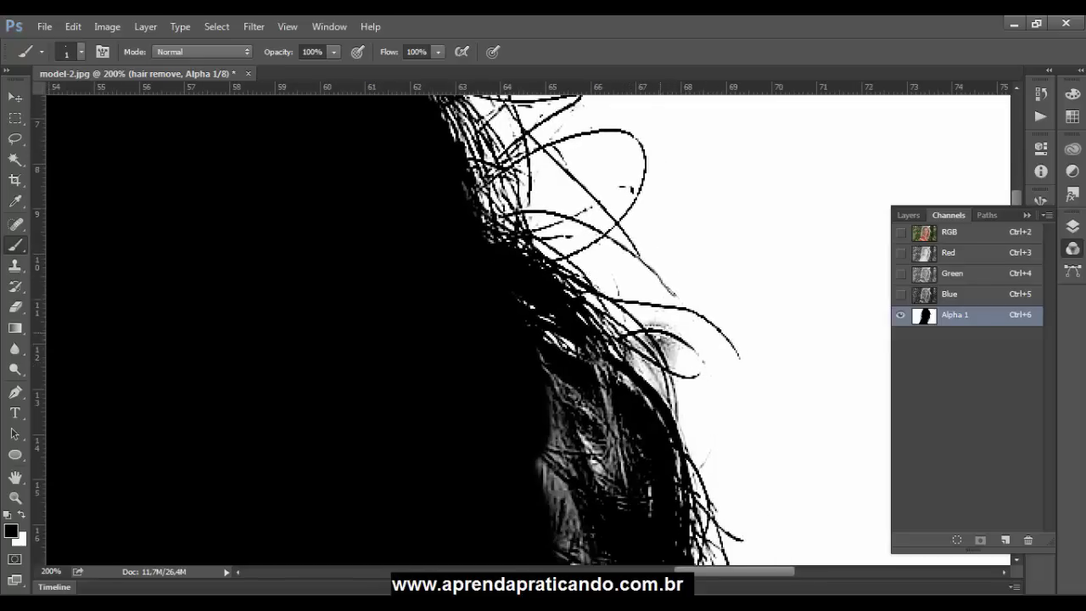
scroll(698, 368, "down", 2)
scroll(724, 322, "down", 1)
scroll(649, 365, "down", 2)
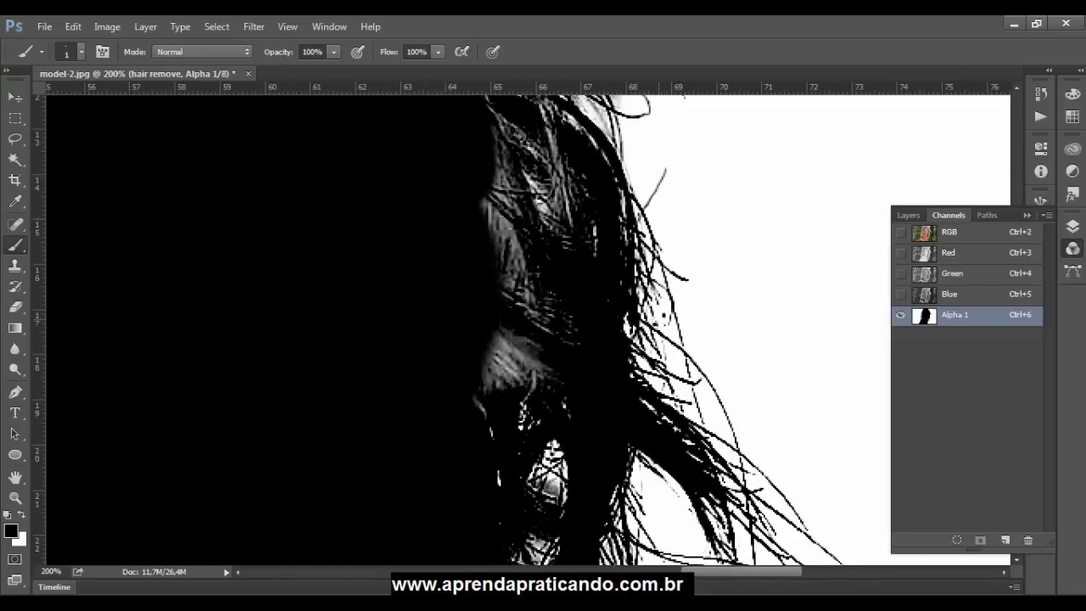
scroll(650, 274, "down", 2)
scroll(650, 274, "down", 1)
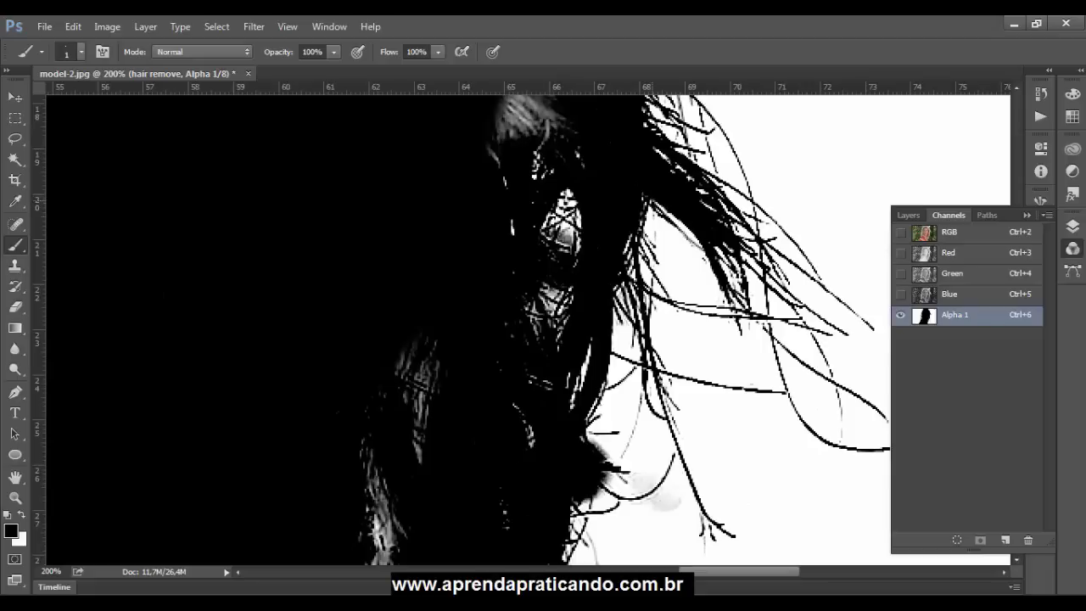
scroll(592, 147, "down", 2)
scroll(627, 191, "down", 3)
scroll(659, 235, "right", 3)
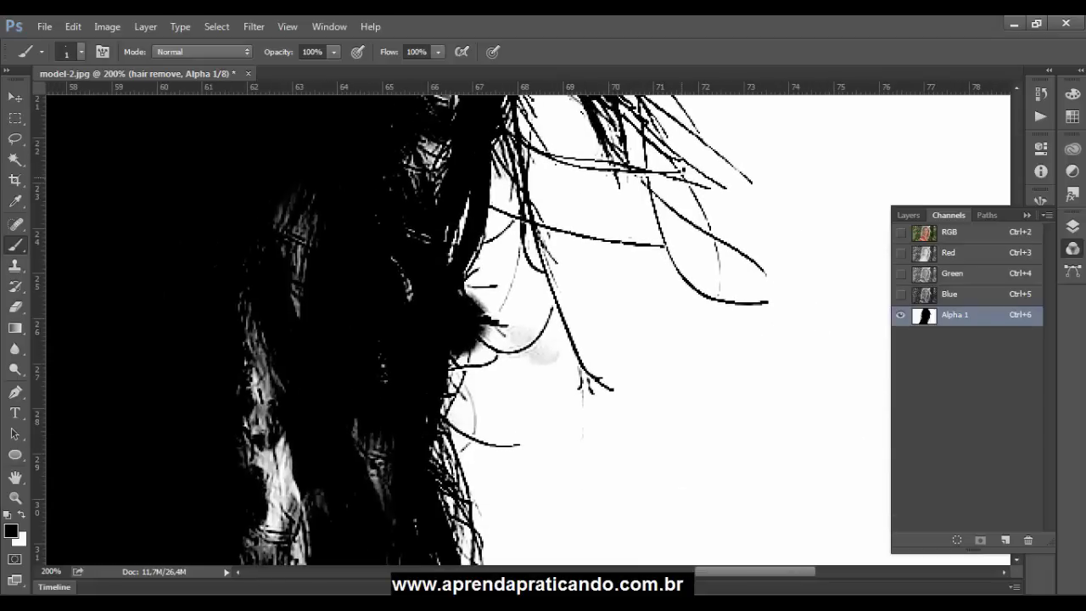
left_click_drag(710, 248, 721, 314)
left_click_drag(540, 241, 558, 318)
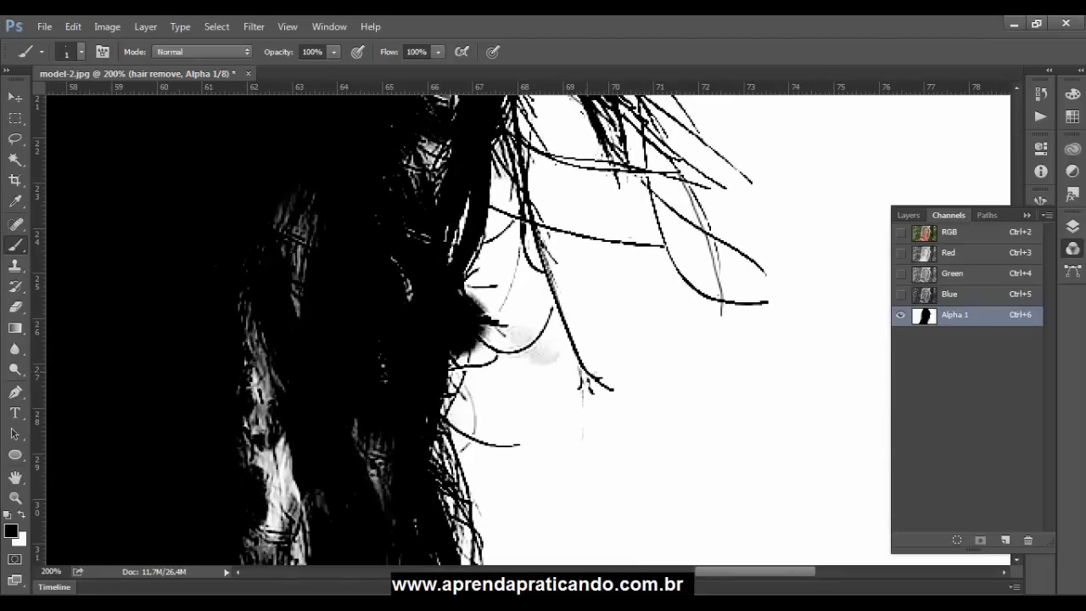
left_click_drag(559, 415, 593, 296)
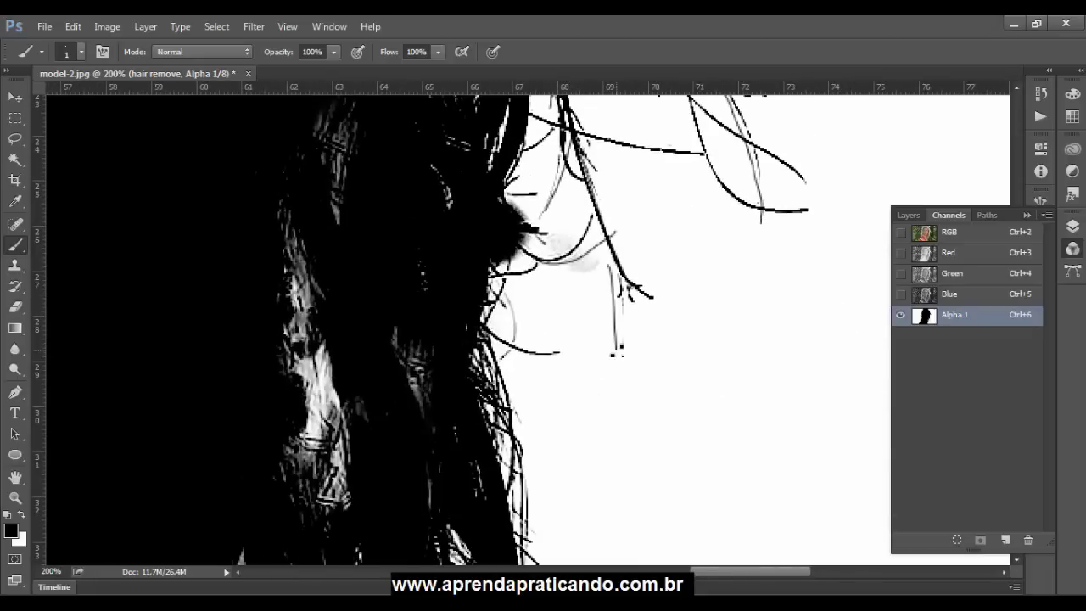
key("ctrl+0")
key("ctrl+plus")
- Paint out the grey smudges and right-edge black specks with a 60 px white brush
left_click_drag(514, 387, 598, 271)
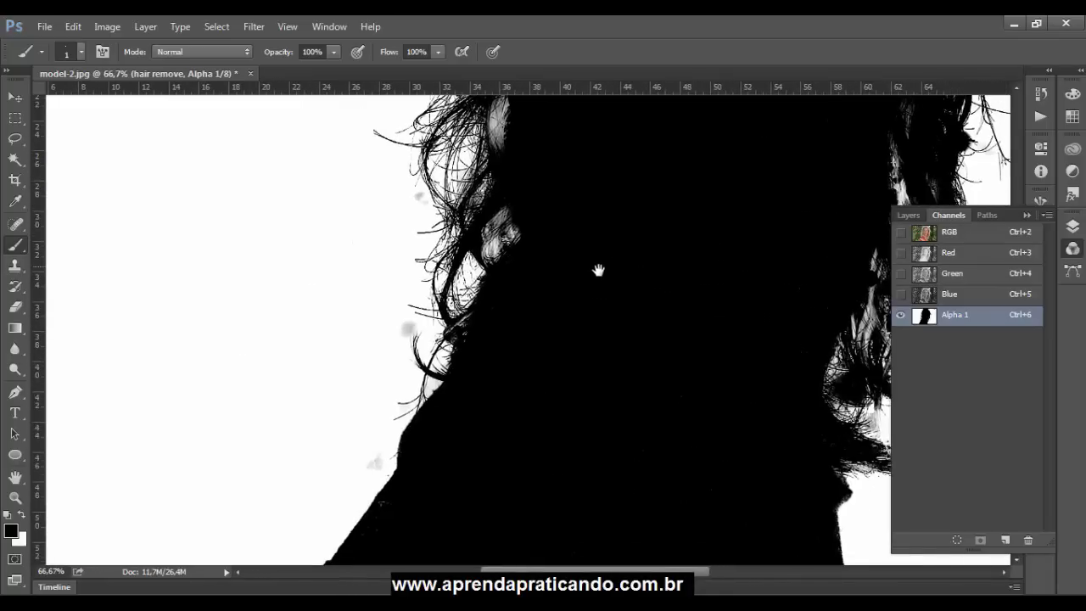
left_click(21, 513)
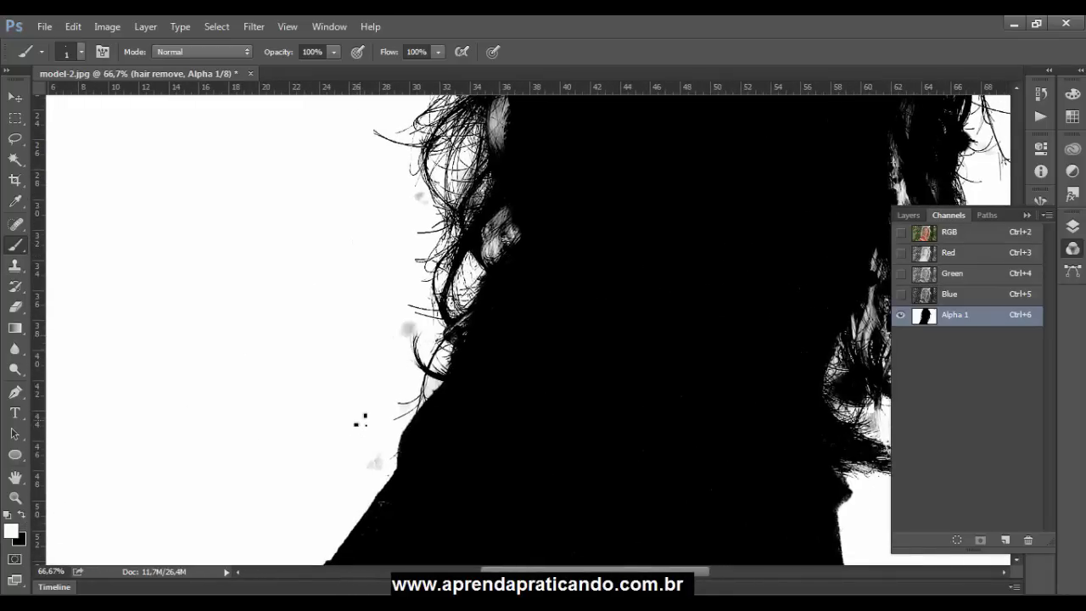
left_click(80, 52)
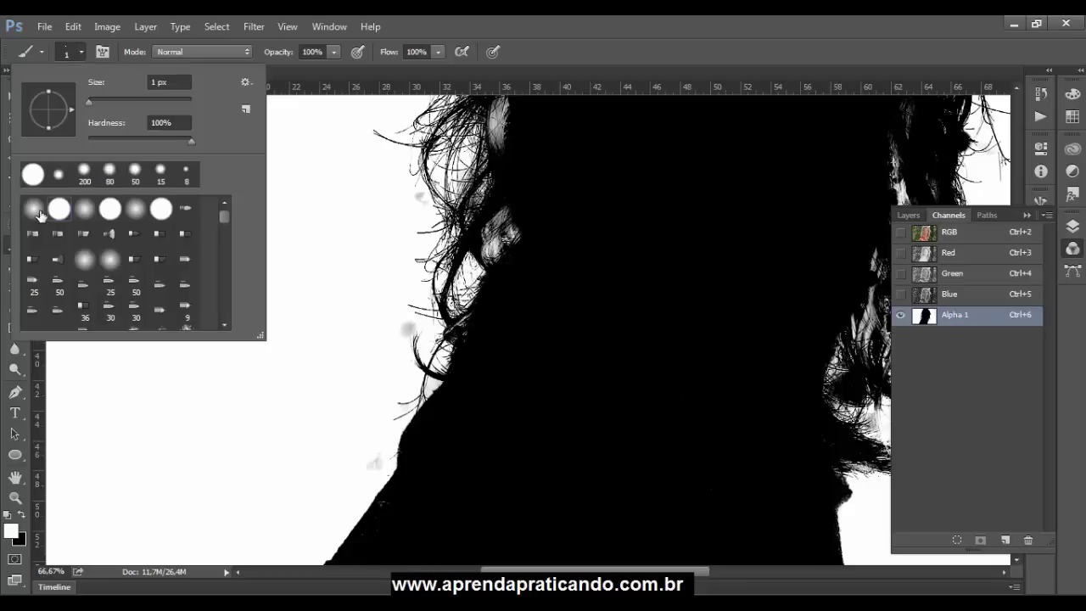
left_click(287, 414)
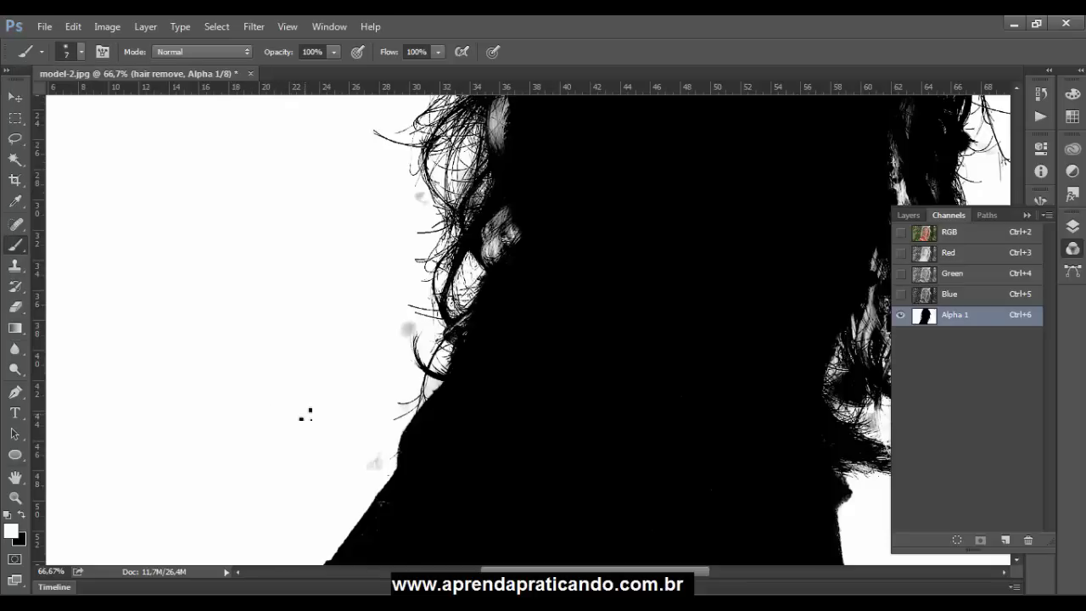
key("bracketright")
key("bracketright")
key("bracketright")
left_click_drag(365, 446, 371, 461)
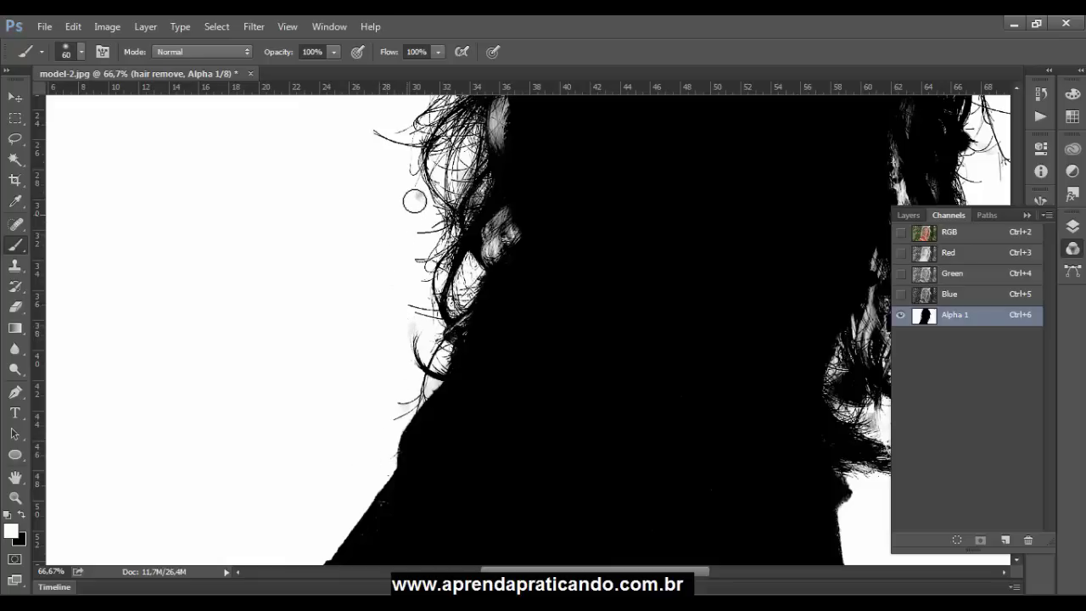
left_click_drag(407, 204, 416, 196)
left_click_drag(751, 477, 571, 301)
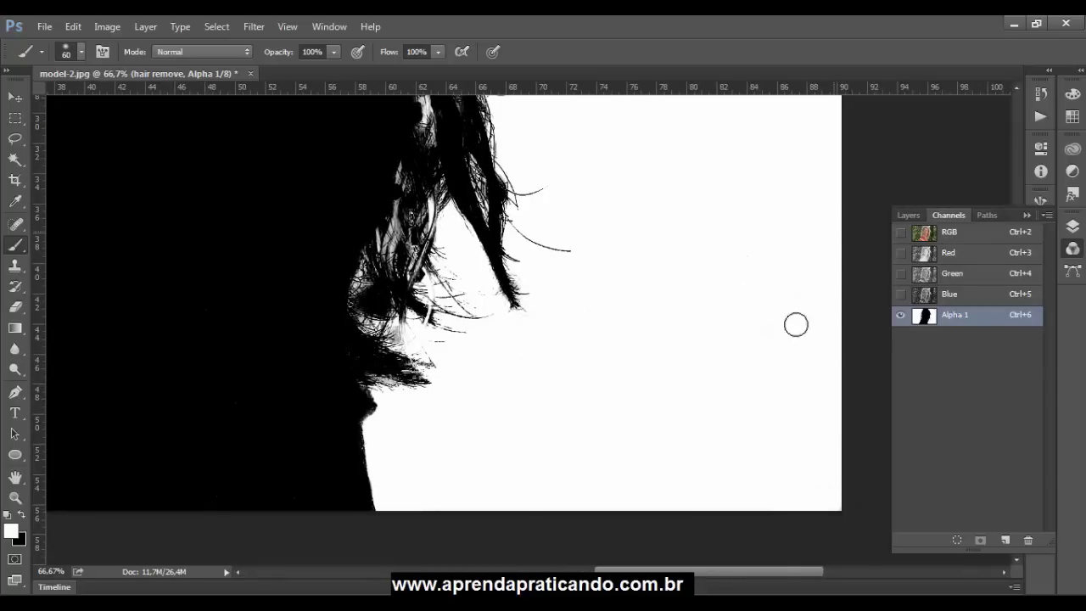
key("ctrl+minus")
key("ctrl+minus")
mouse_move(797, 328)
left_mouse_down()
mouse_move(841, 225)
mouse_move(810, 127)
left_mouse_up()
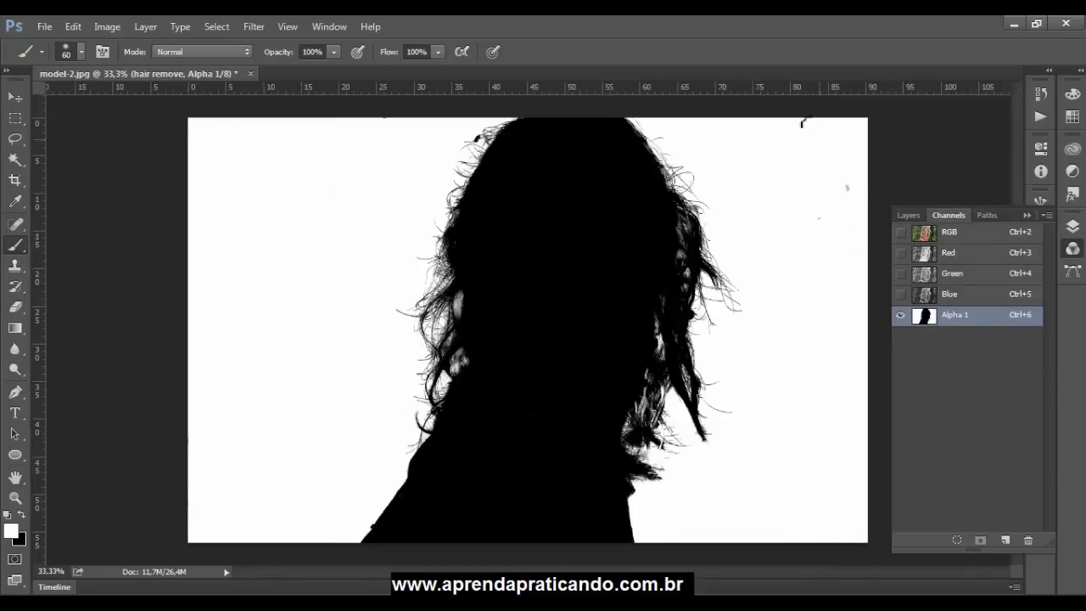